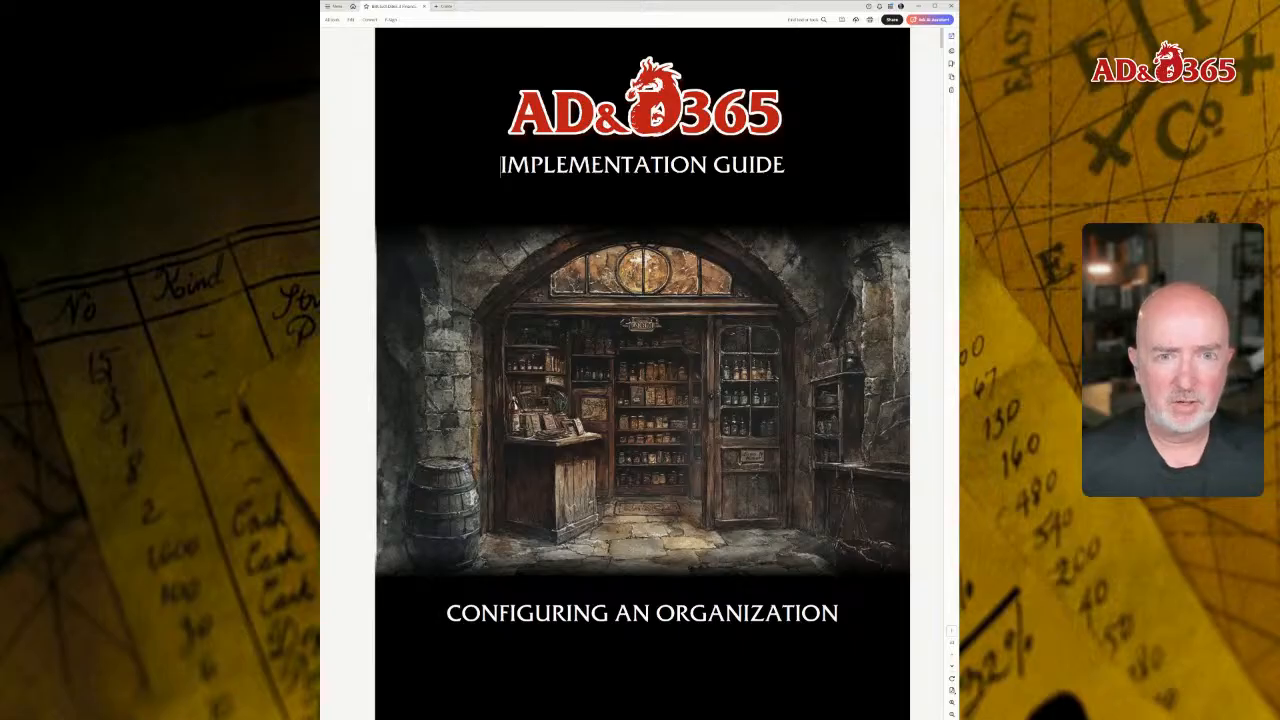
left_click(543, 280)
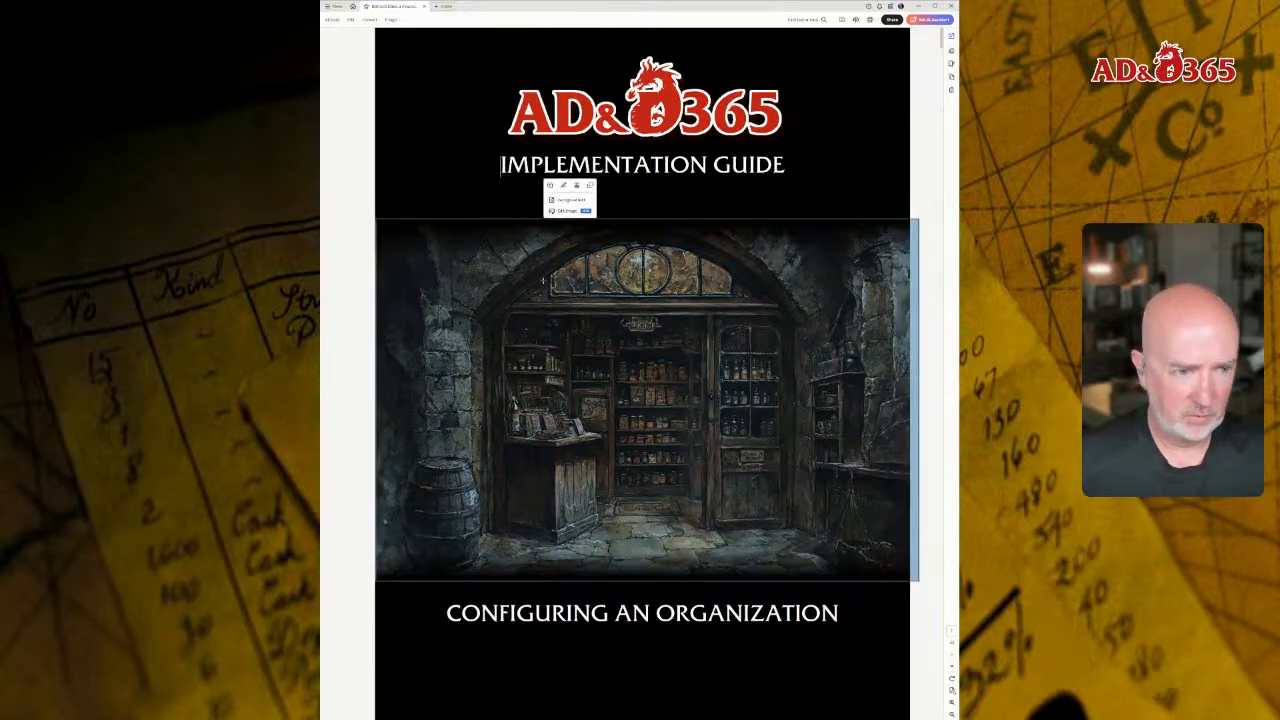
left_click(411, 187)
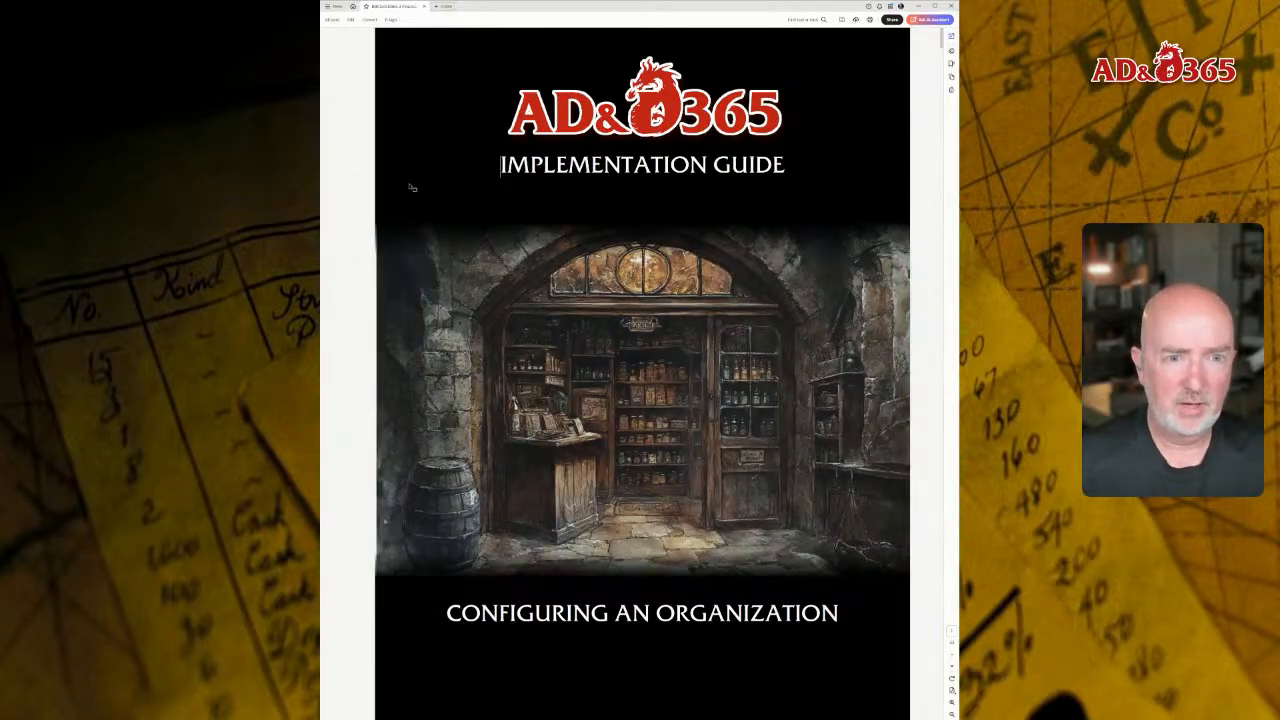
scroll(411, 187, "down", 5)
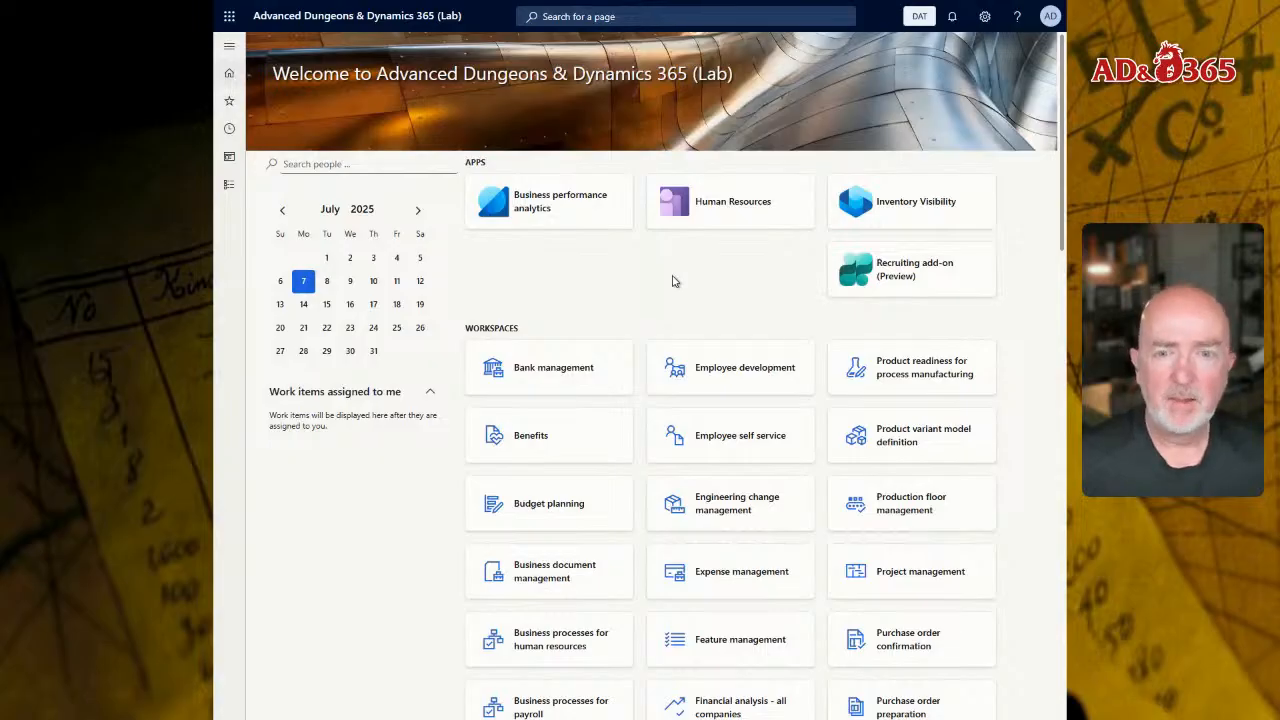
Step: Look through the pages available in the Accounts payable module, and close the navigation pane
left_click(227, 188)
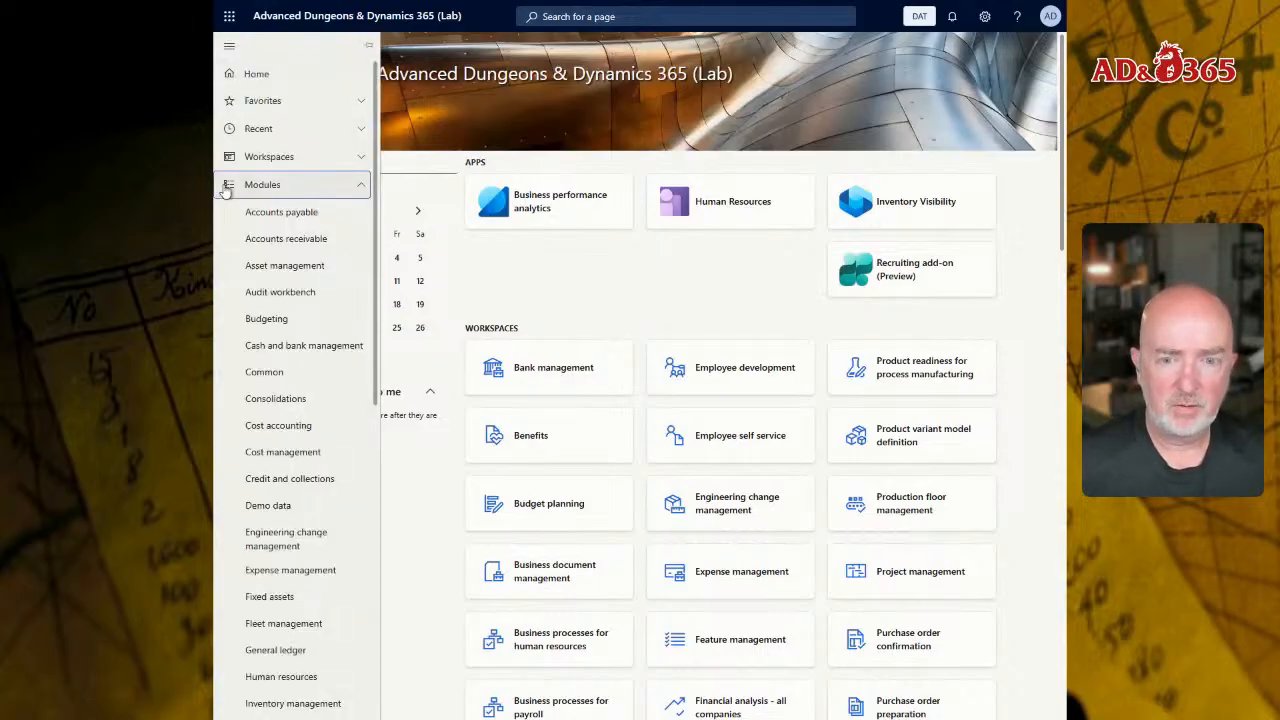
left_click(317, 219)
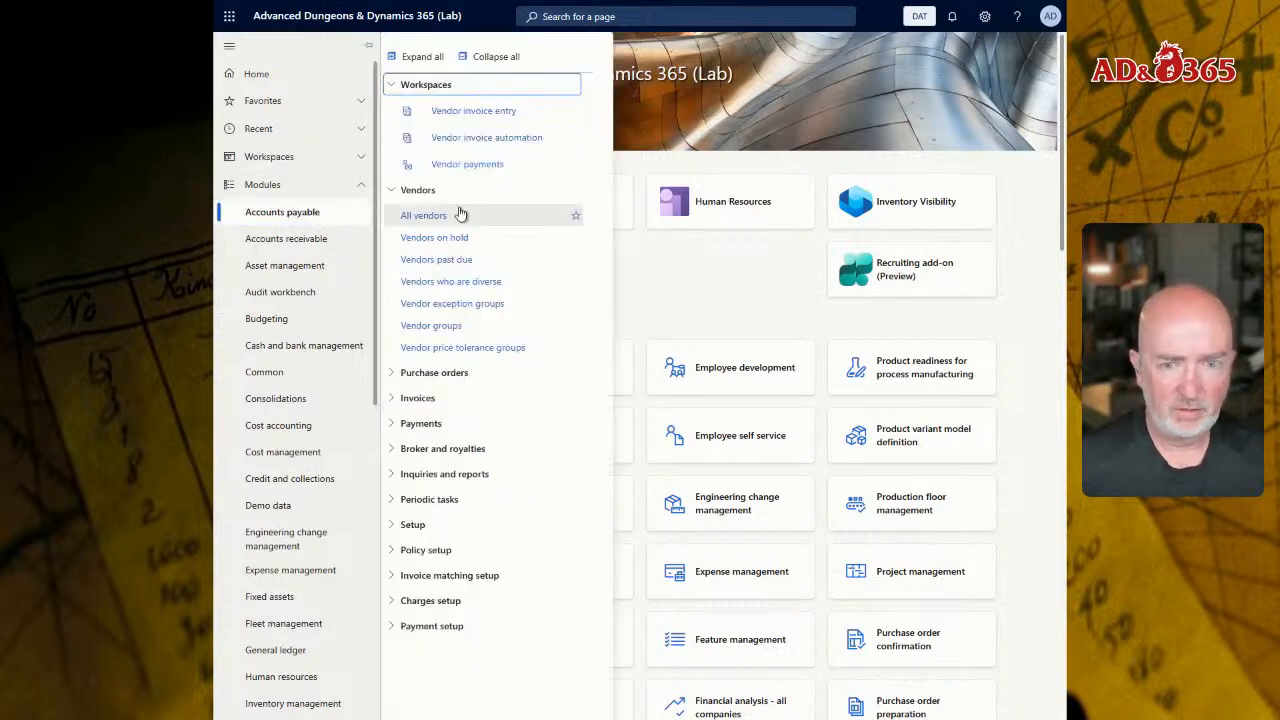
left_click(697, 262)
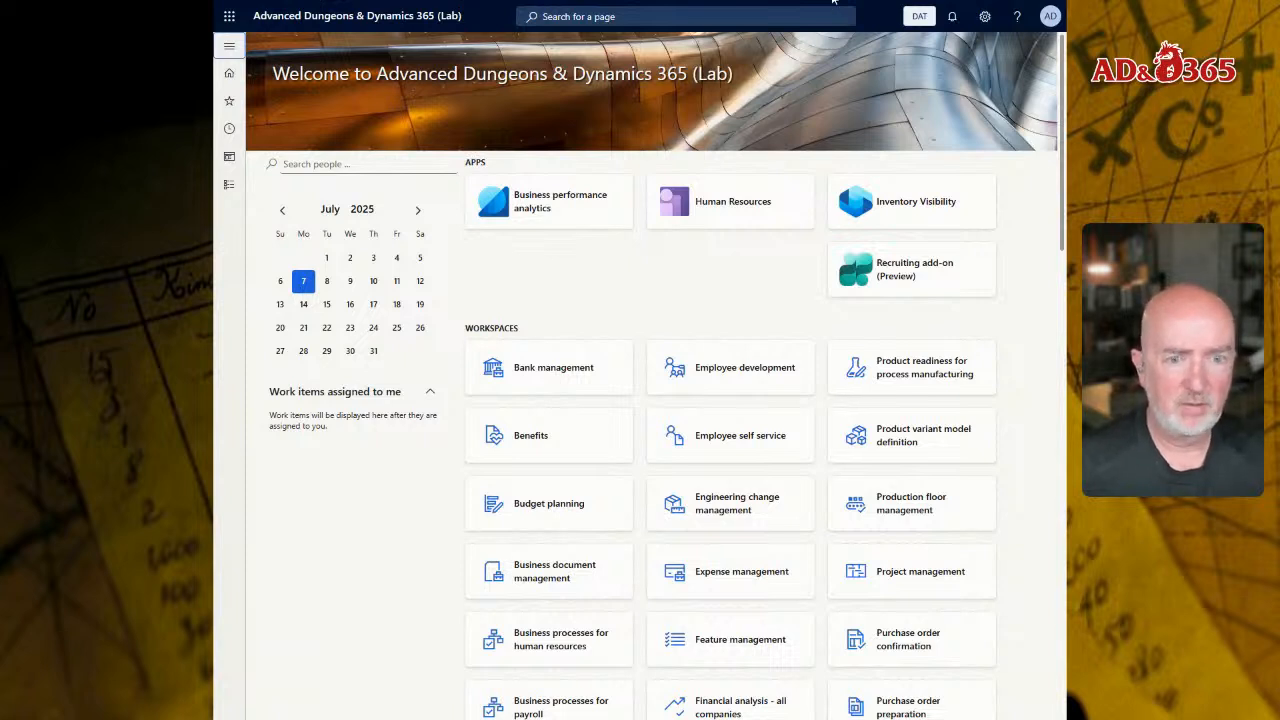
Step: Search for pages matching "legal" to locate the Legal entities page
left_click(768, 21)
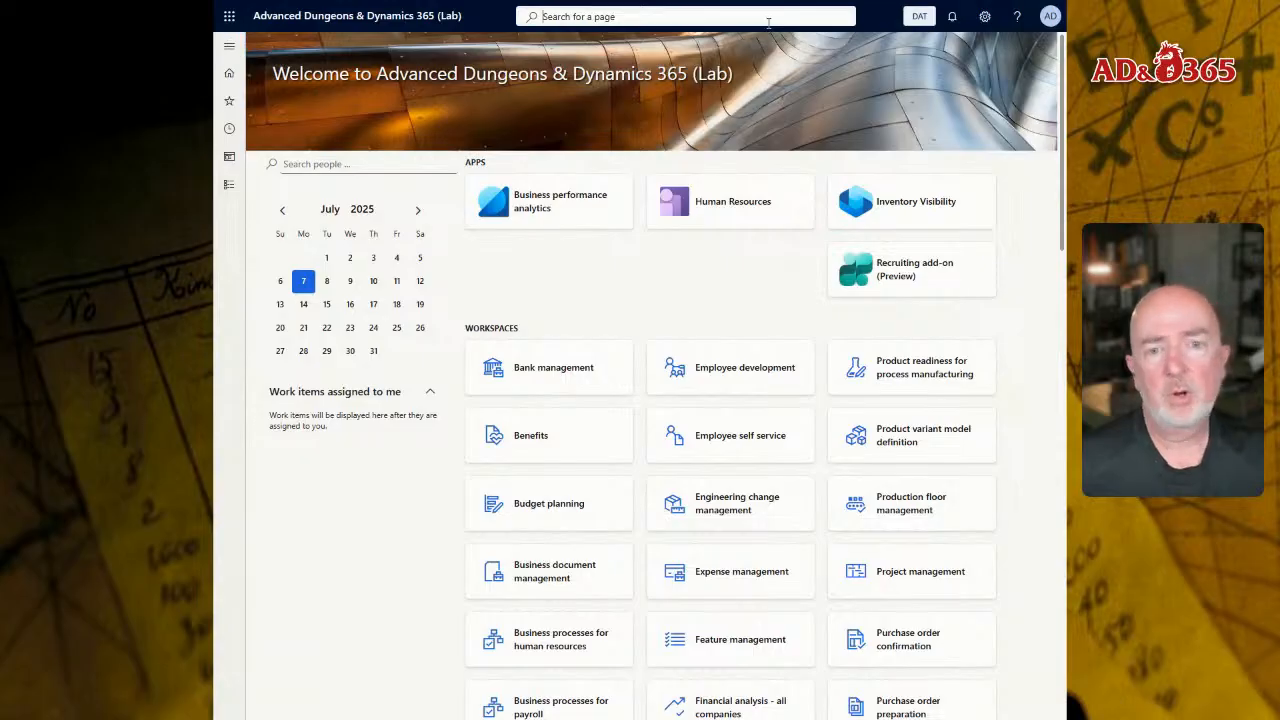
type("legal")
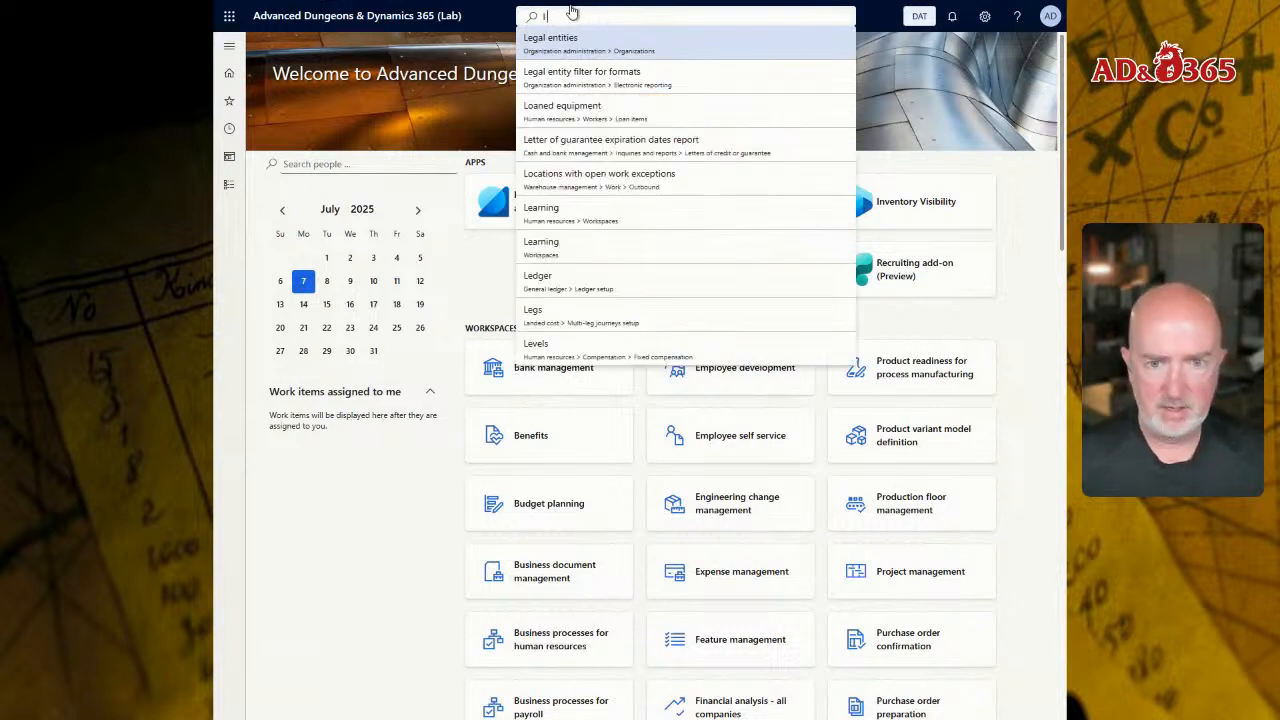
type("e")
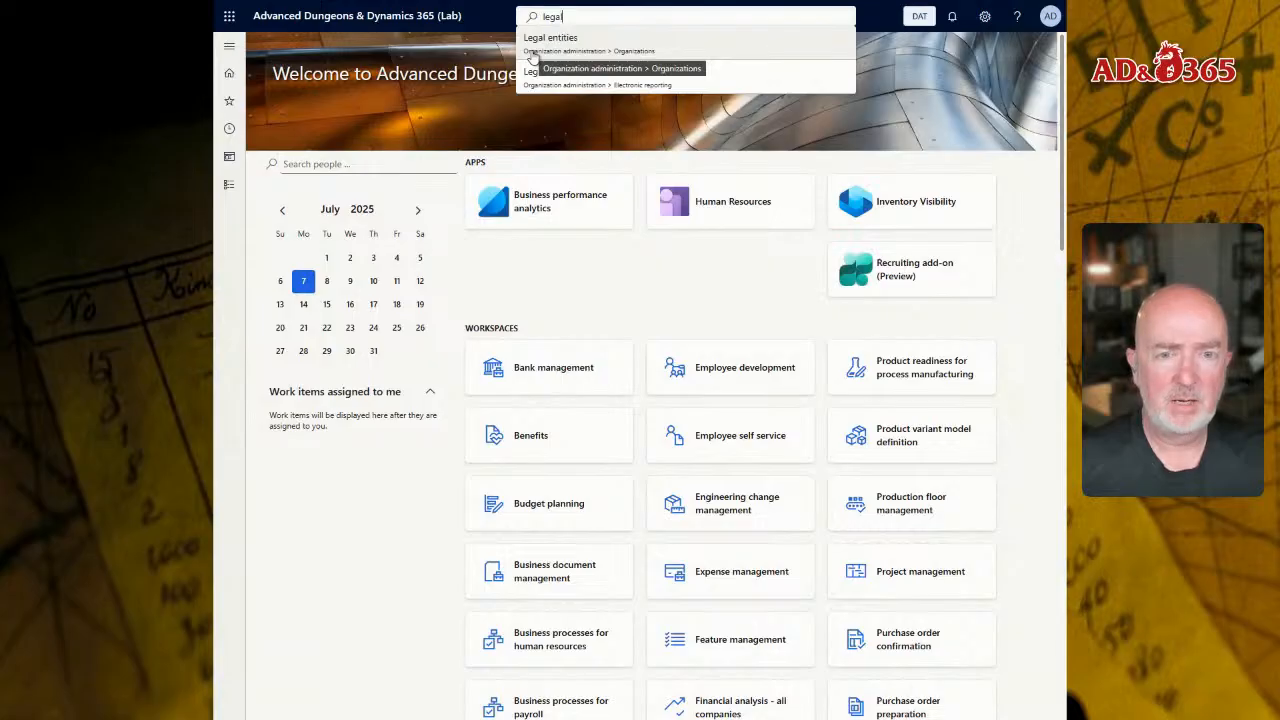
left_click(613, 56)
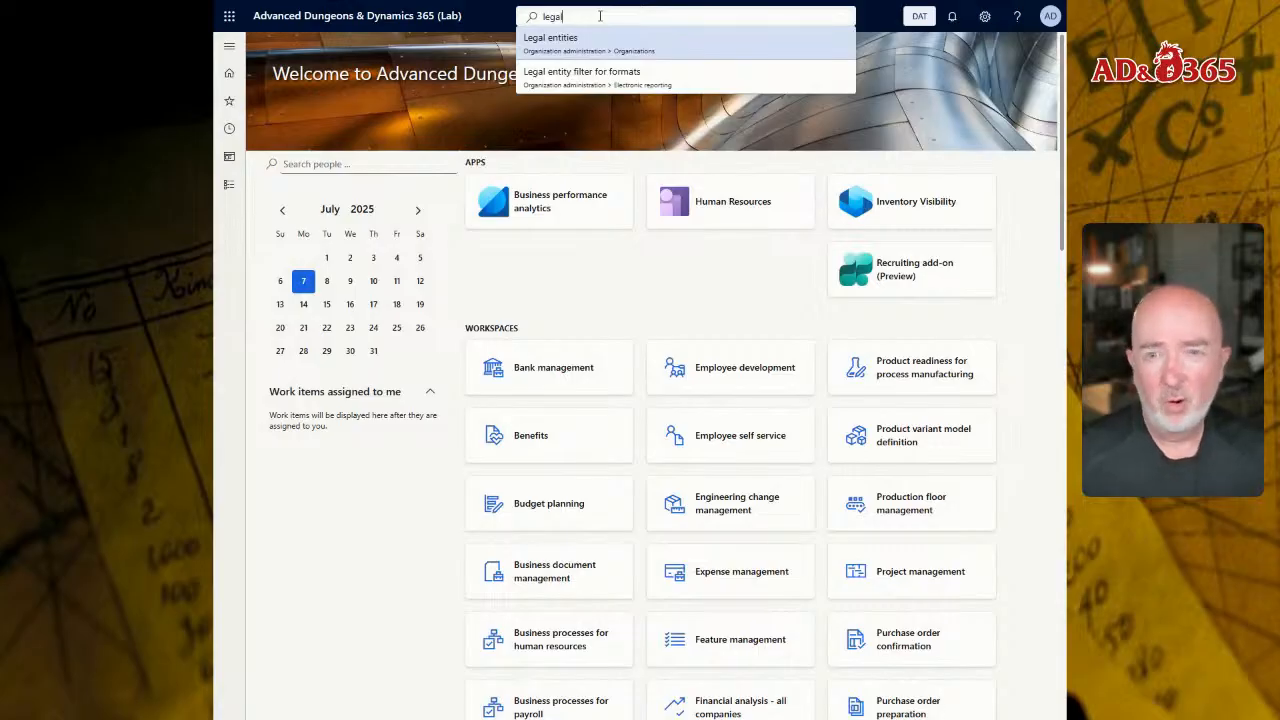
Step: Add the Legal entities page from the Organizations section of the Organization administration module to the favorites
left_click(230, 190)
scroll(314, 537, "down", 3)
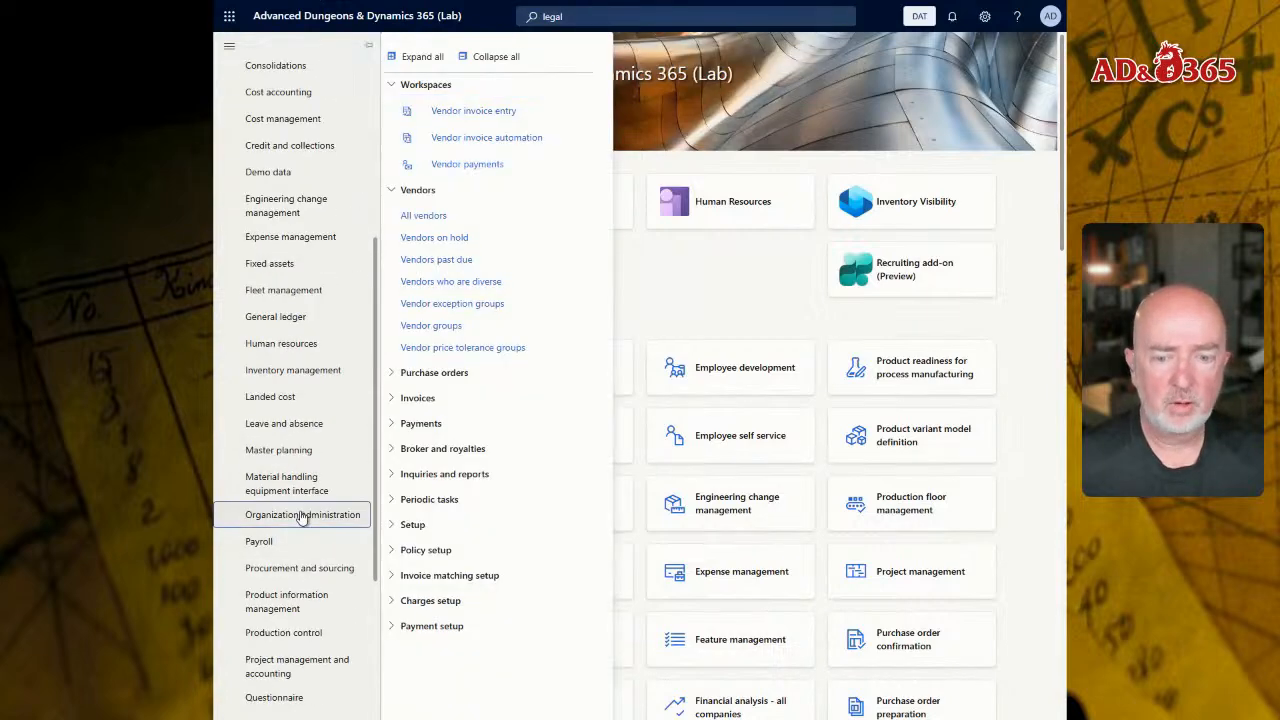
left_click(302, 516)
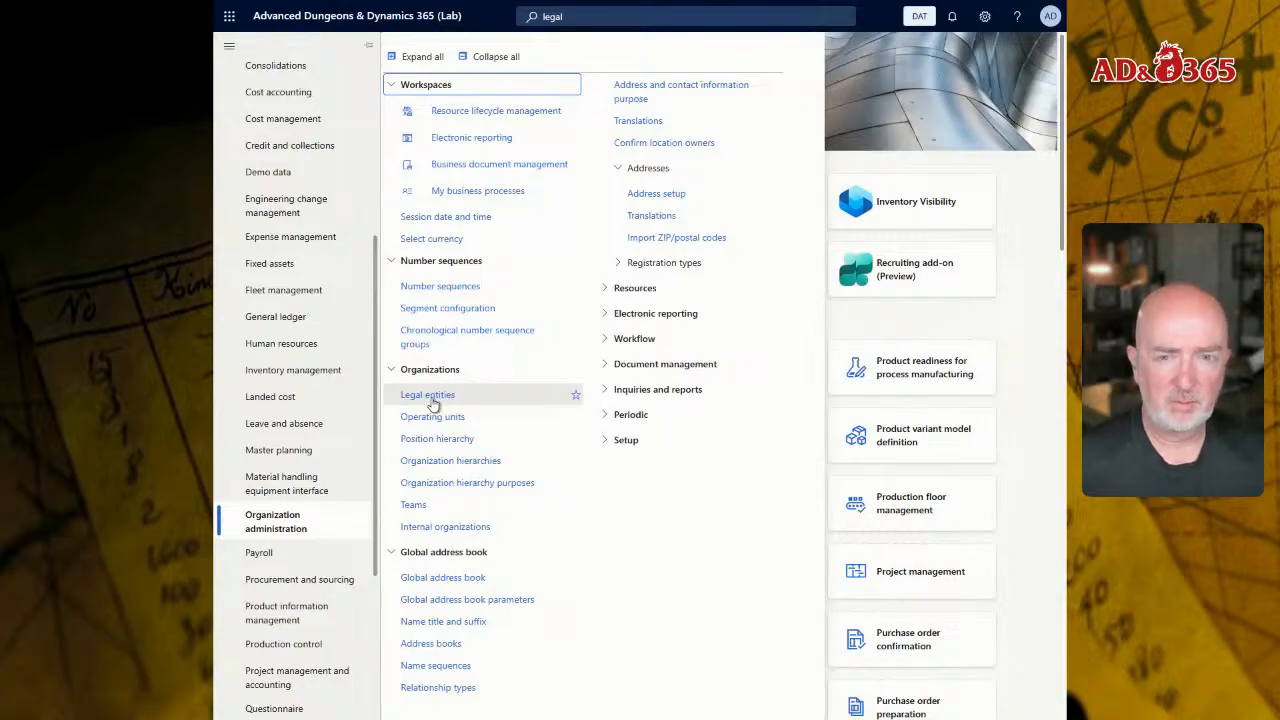
left_click(494, 56)
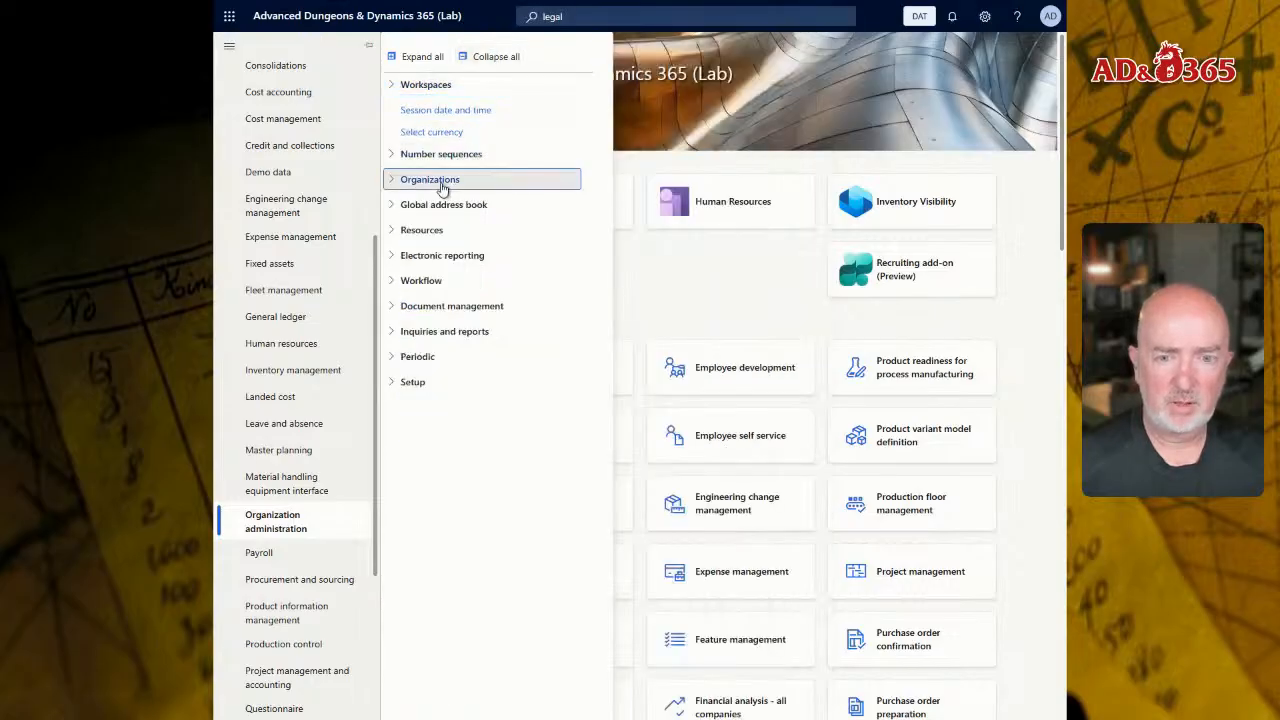
left_click(442, 188)
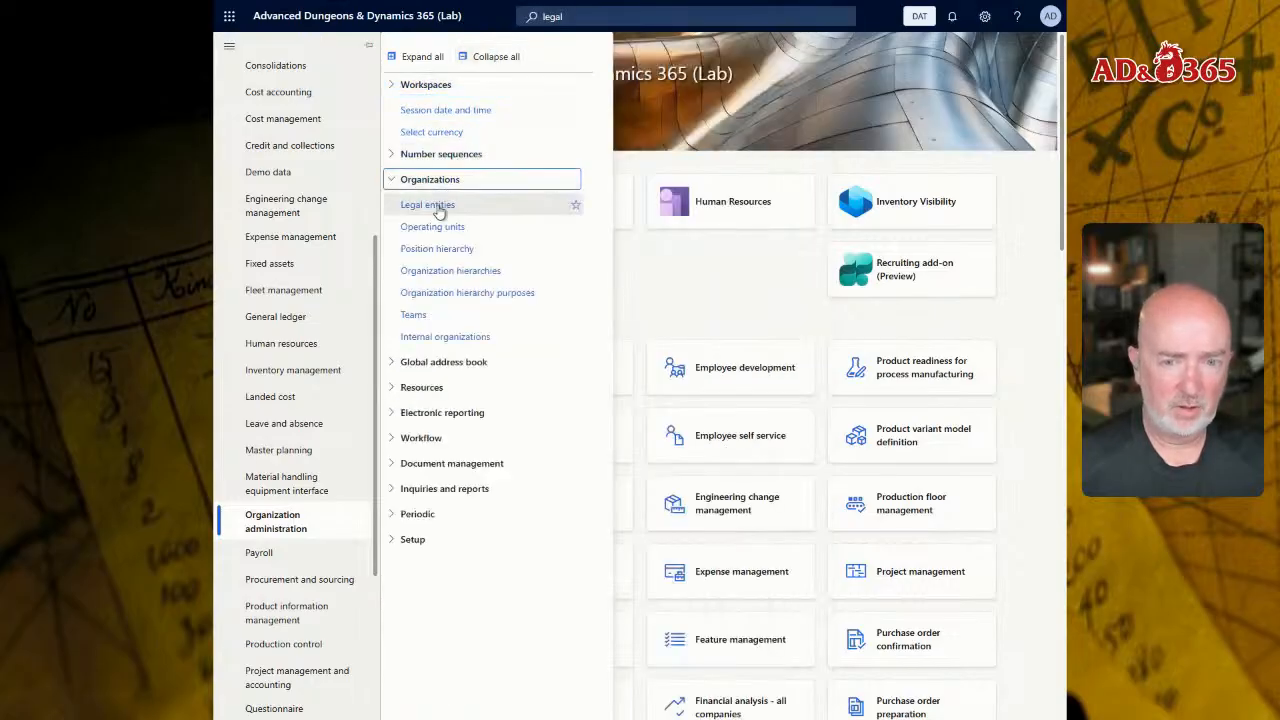
left_click(577, 206)
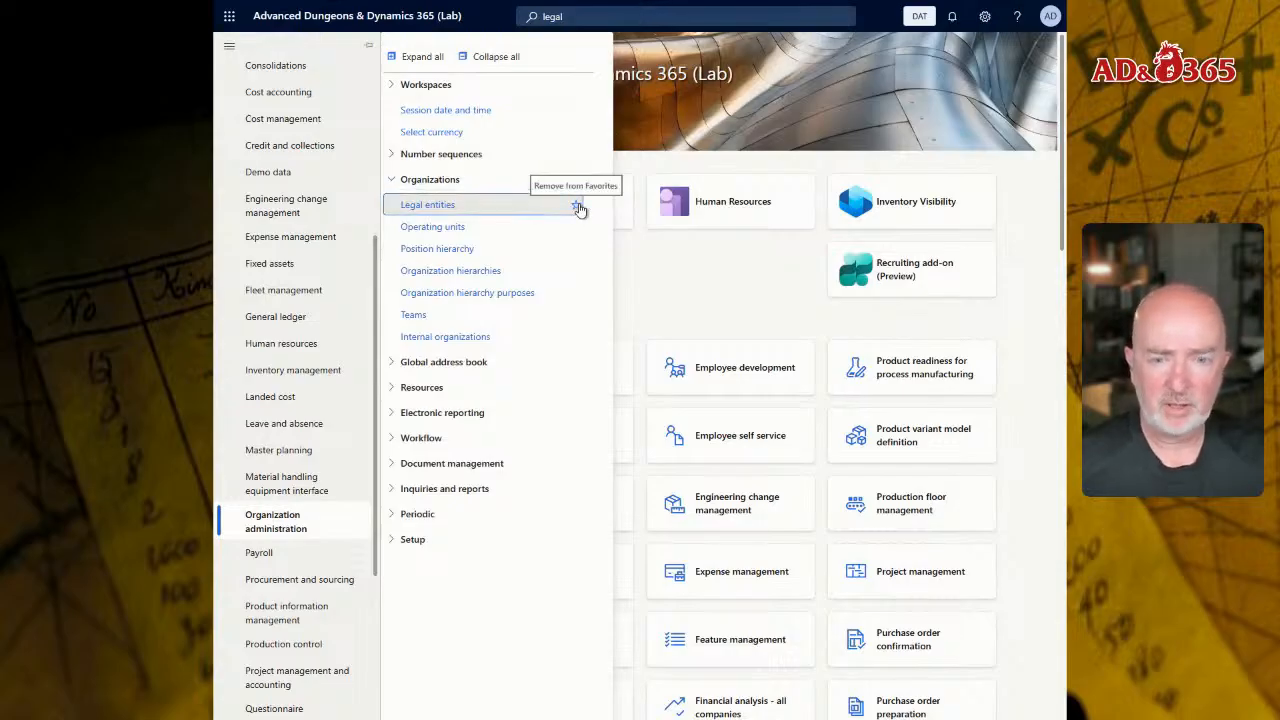
Step: Open the Legal entities page and display the Waterdeep Trading Company record
left_click(416, 205)
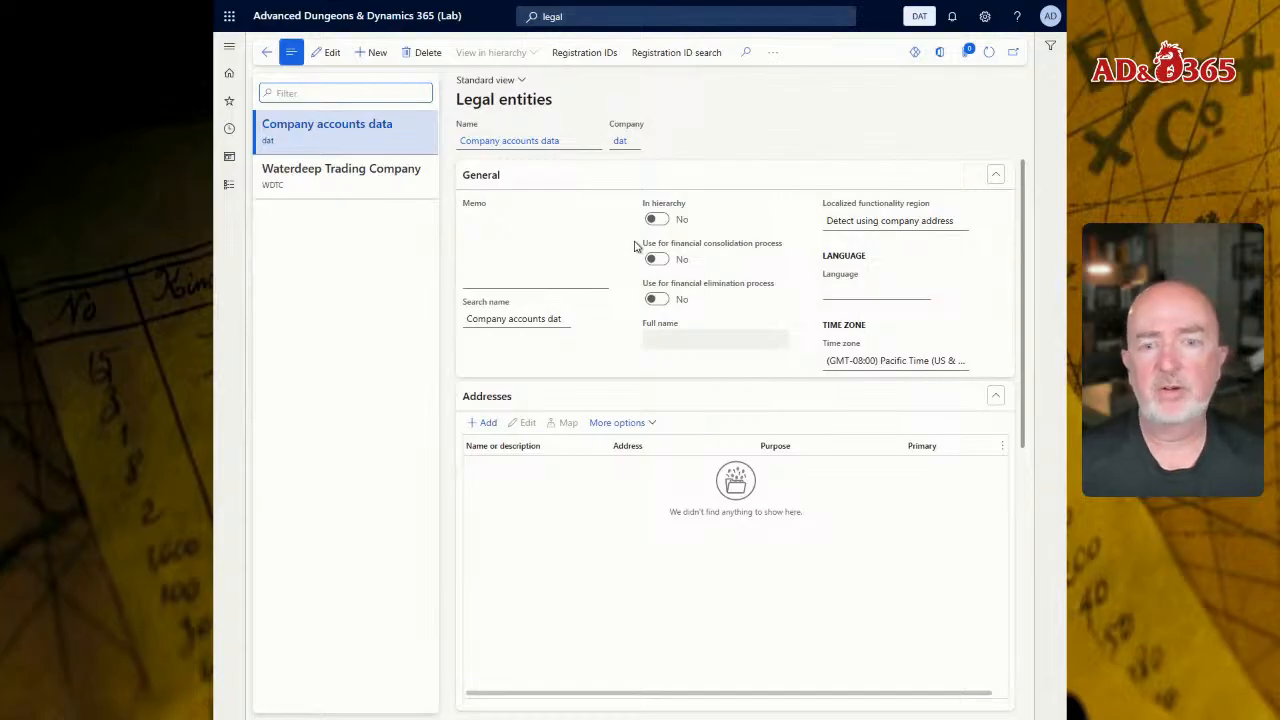
left_click(355, 185)
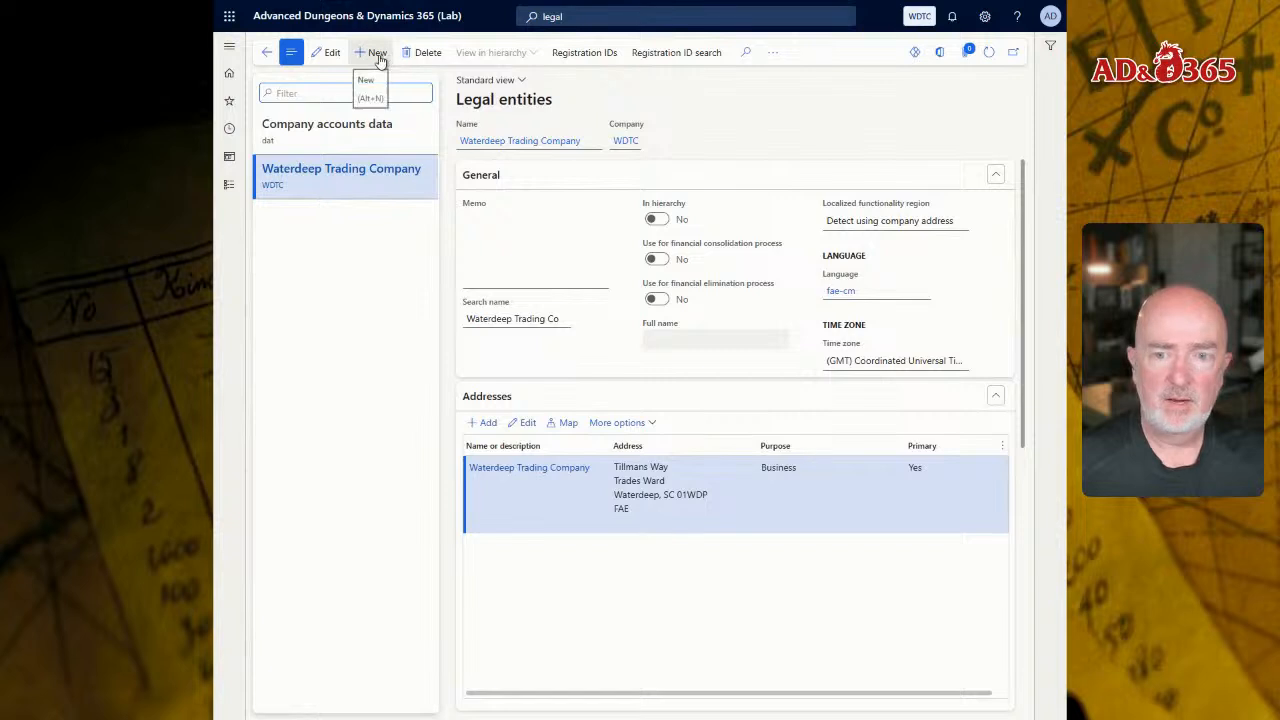
Step: Start a new legal entity named Silverymoon Magical Services with the company ID SMMS
key("alt+n")
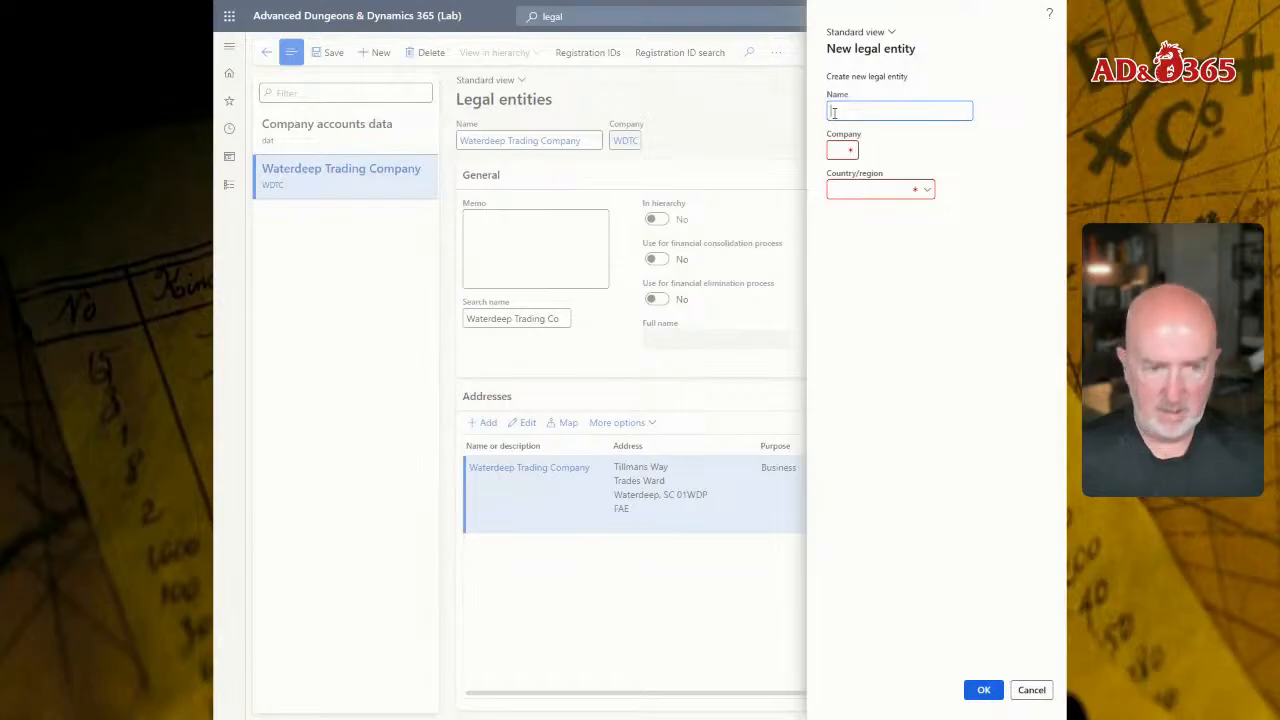
type("Silverymoon Magical Services")
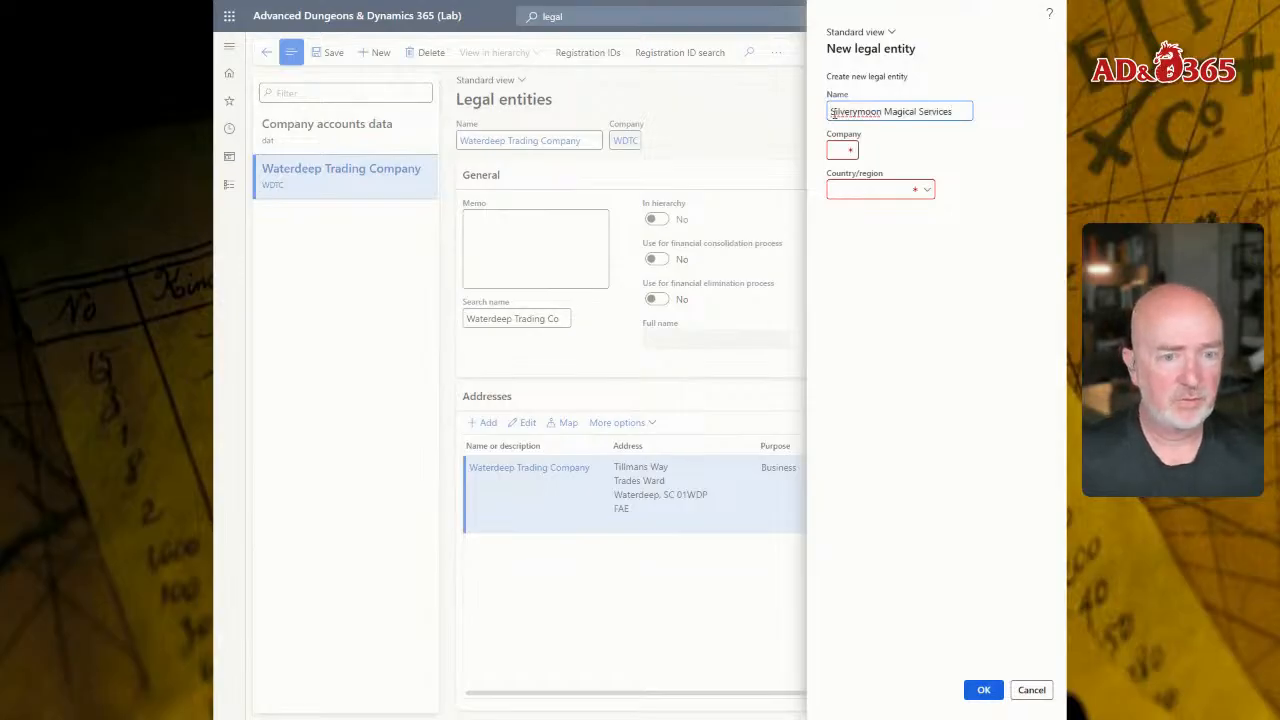
key("Tab")
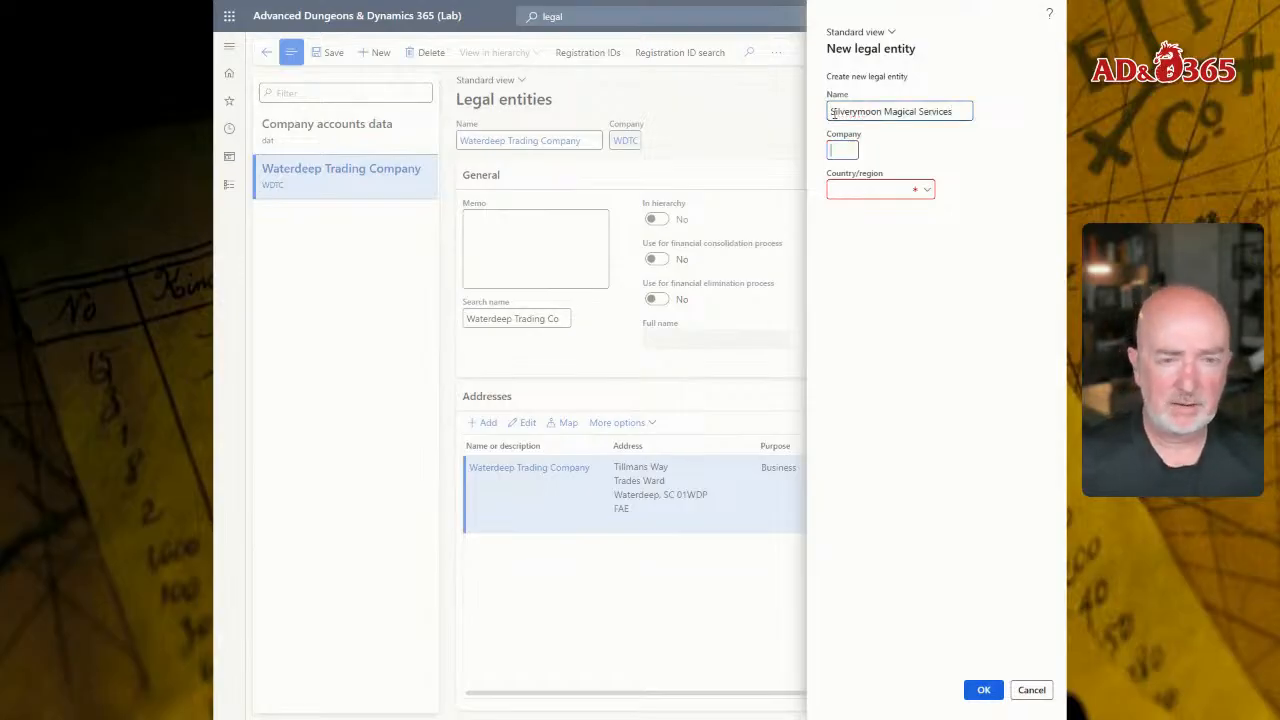
type("SMMS")
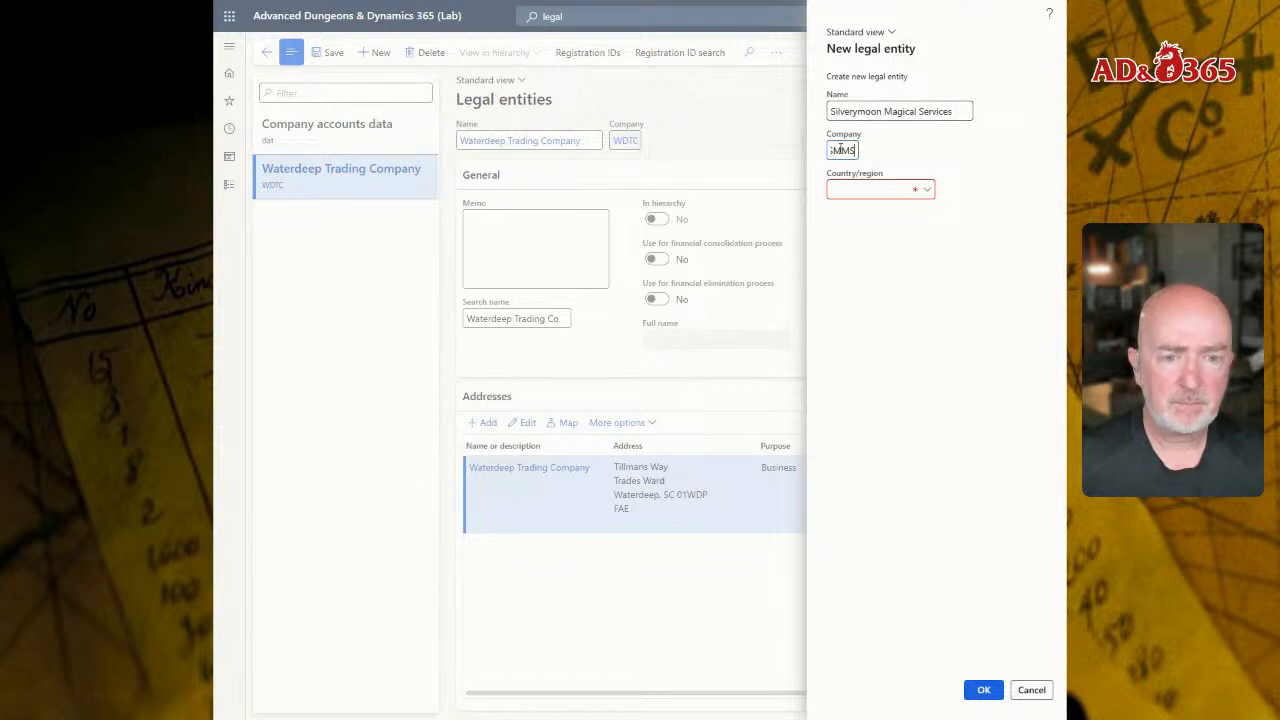
left_click(842, 148)
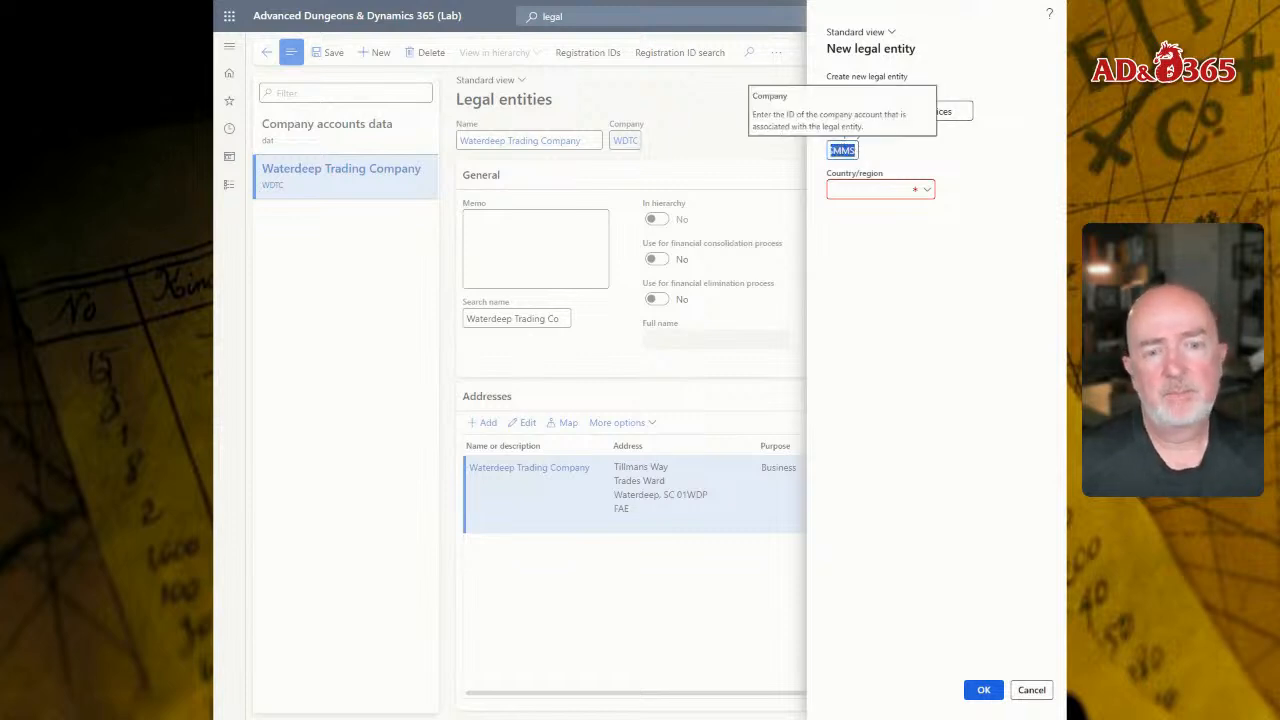
left_click(841, 150)
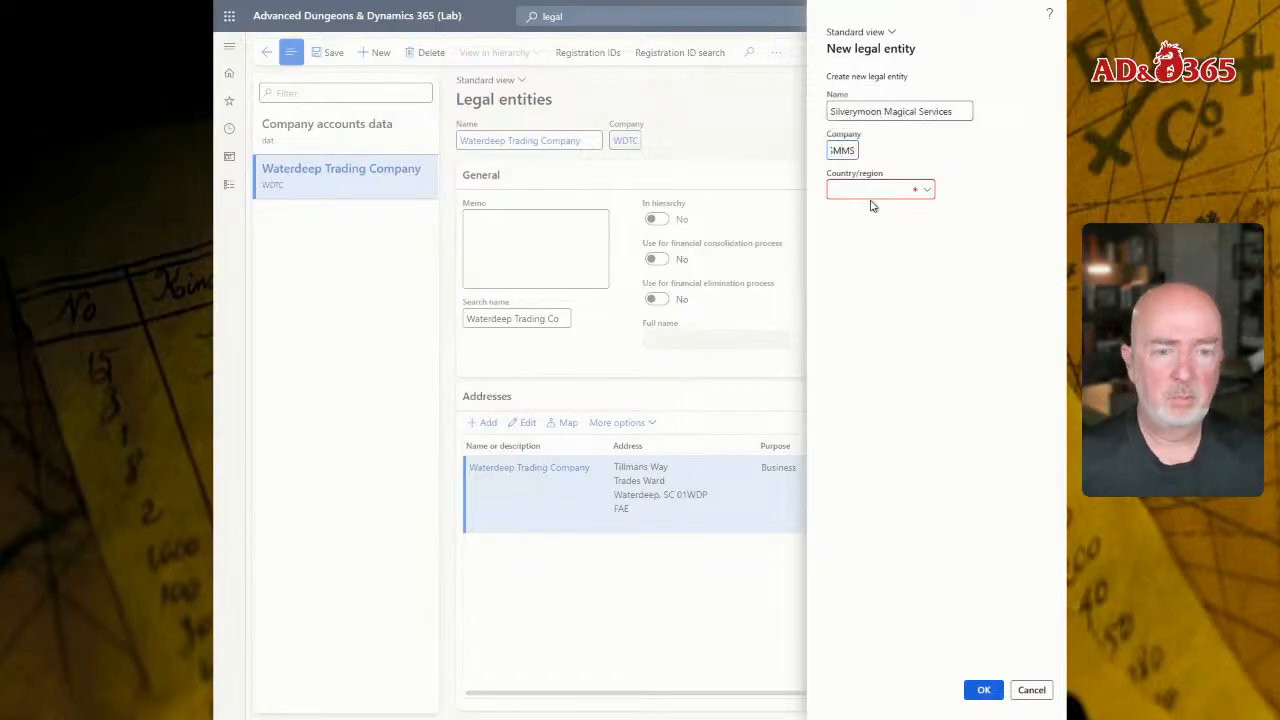
key("BackSpace")
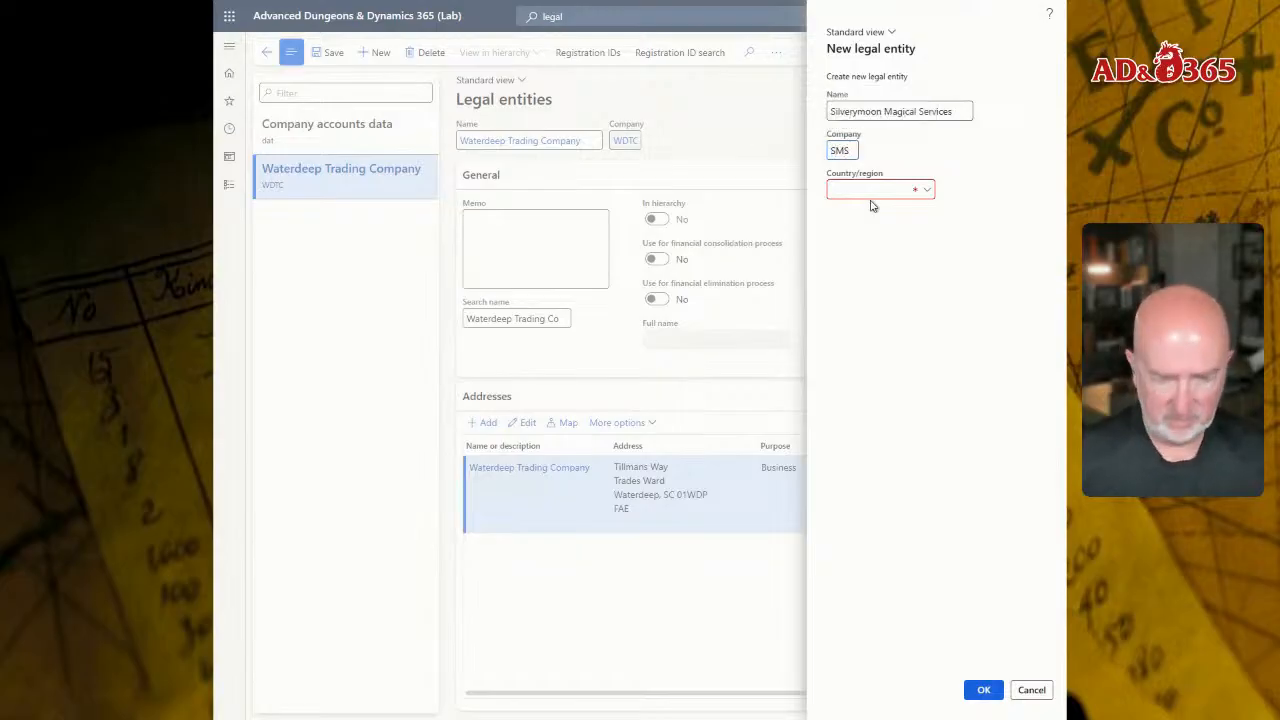
type("M")
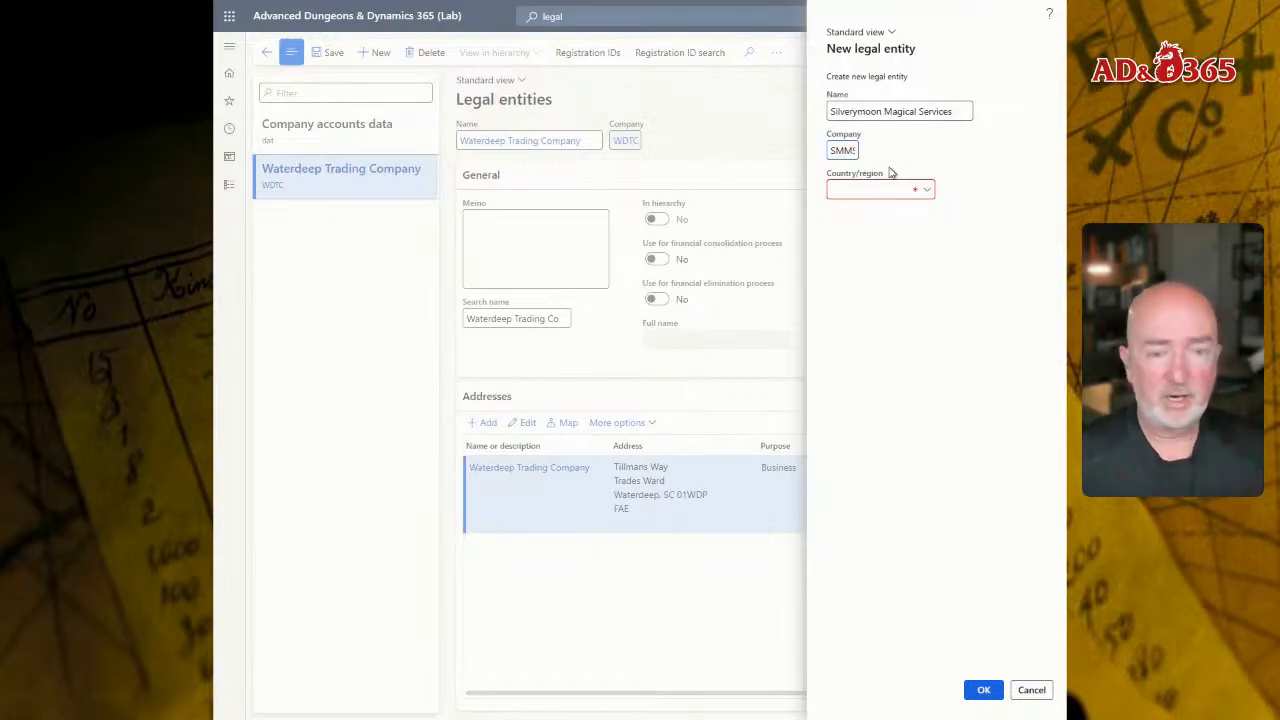
Step: Set the new legal entity's country/region to FAE, and cancel its creation
left_click(930, 190)
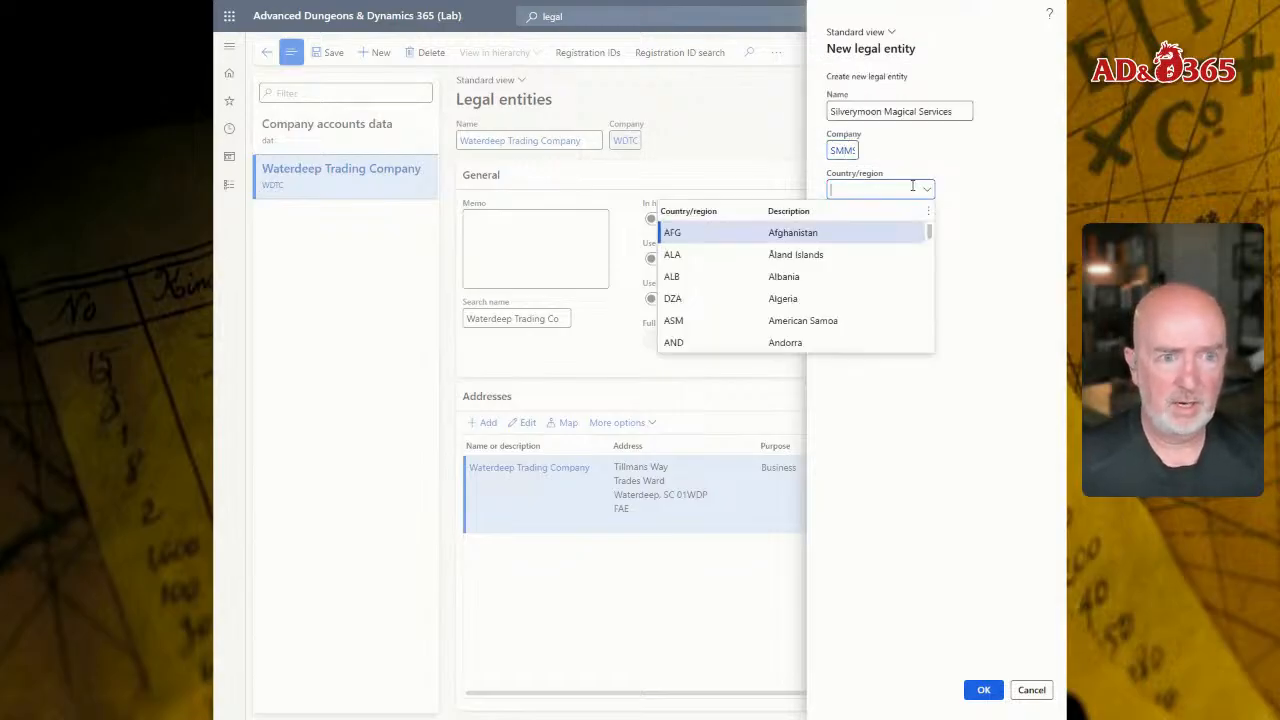
scroll(785, 240, "down", 7)
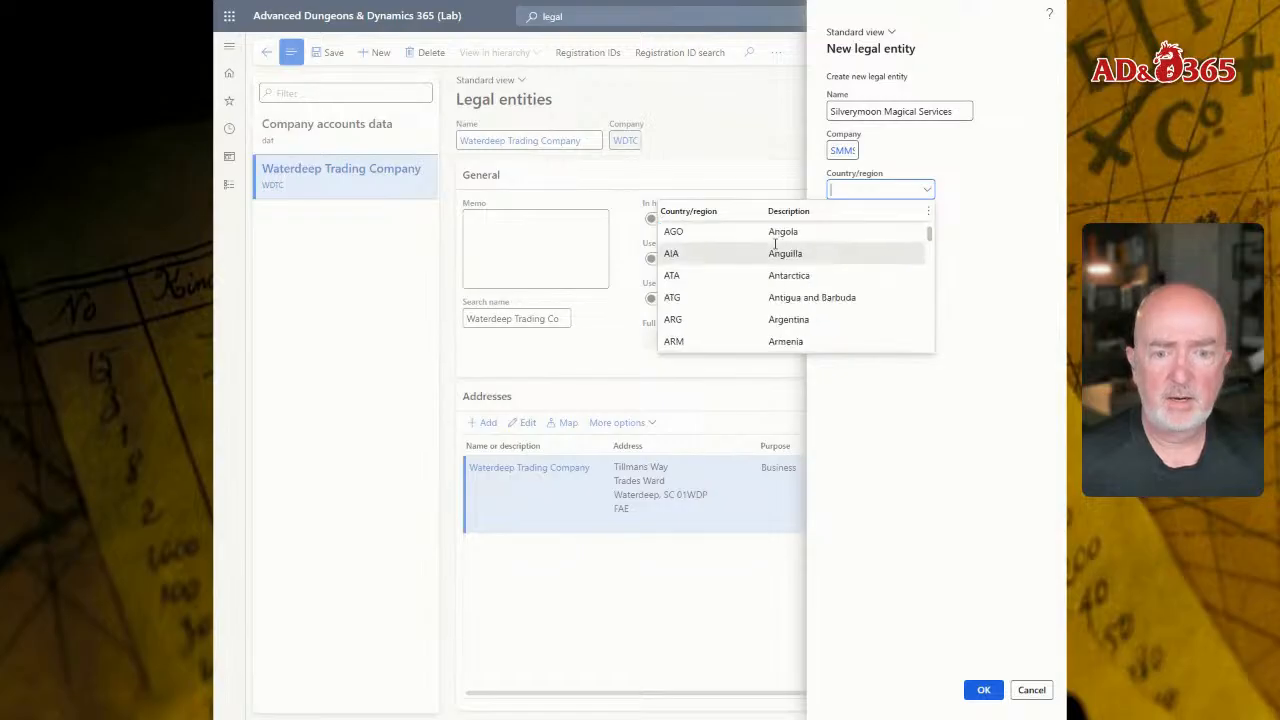
scroll(776, 247, "down", 2)
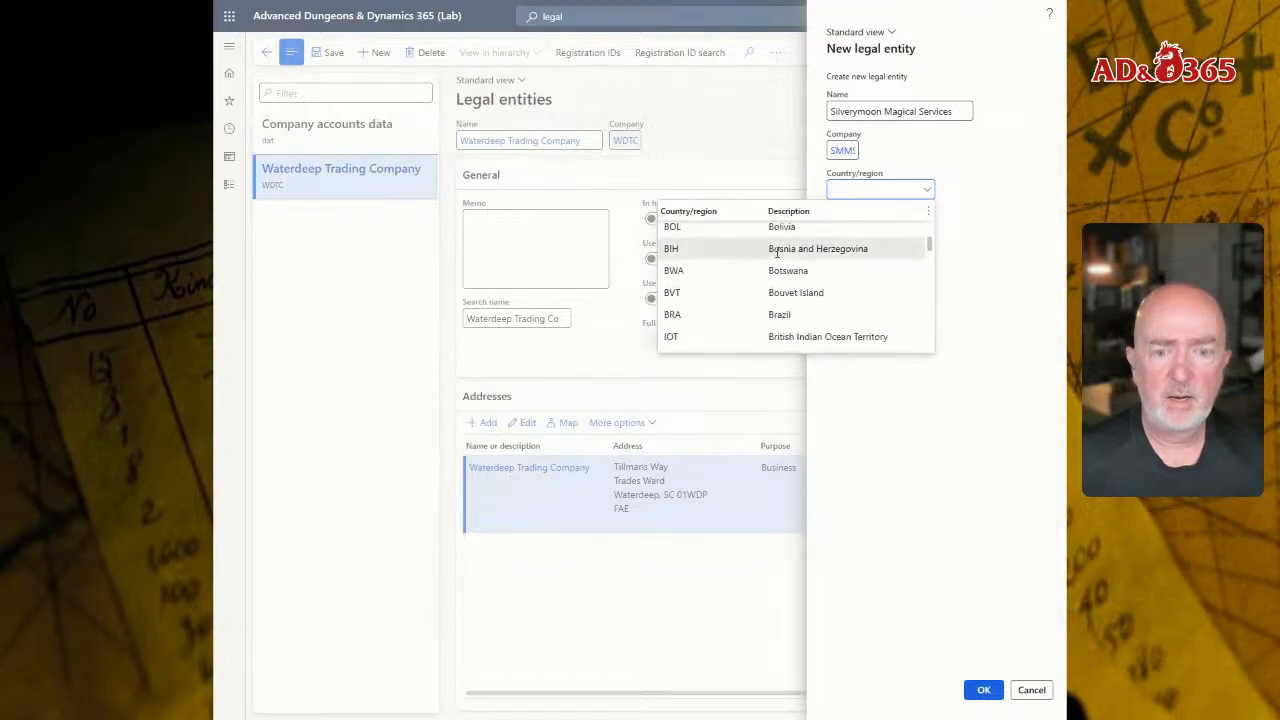
scroll(752, 282, "down", 12)
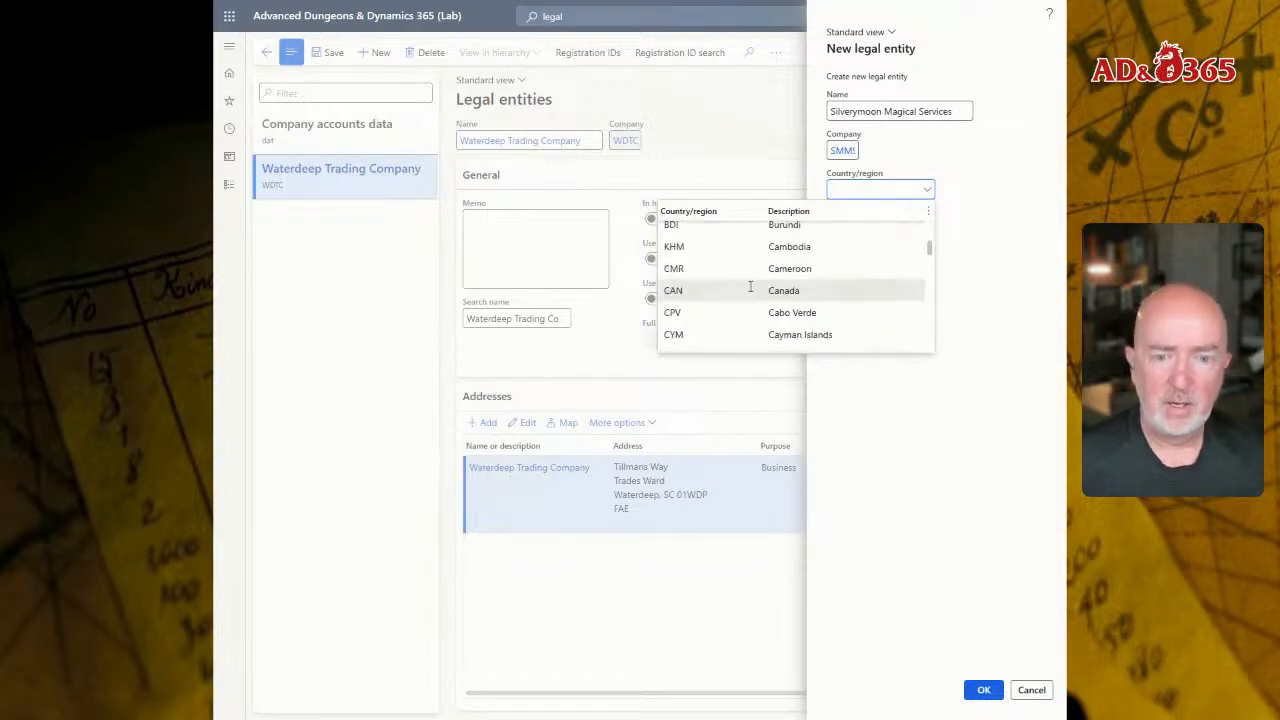
scroll(740, 277, "up", 1)
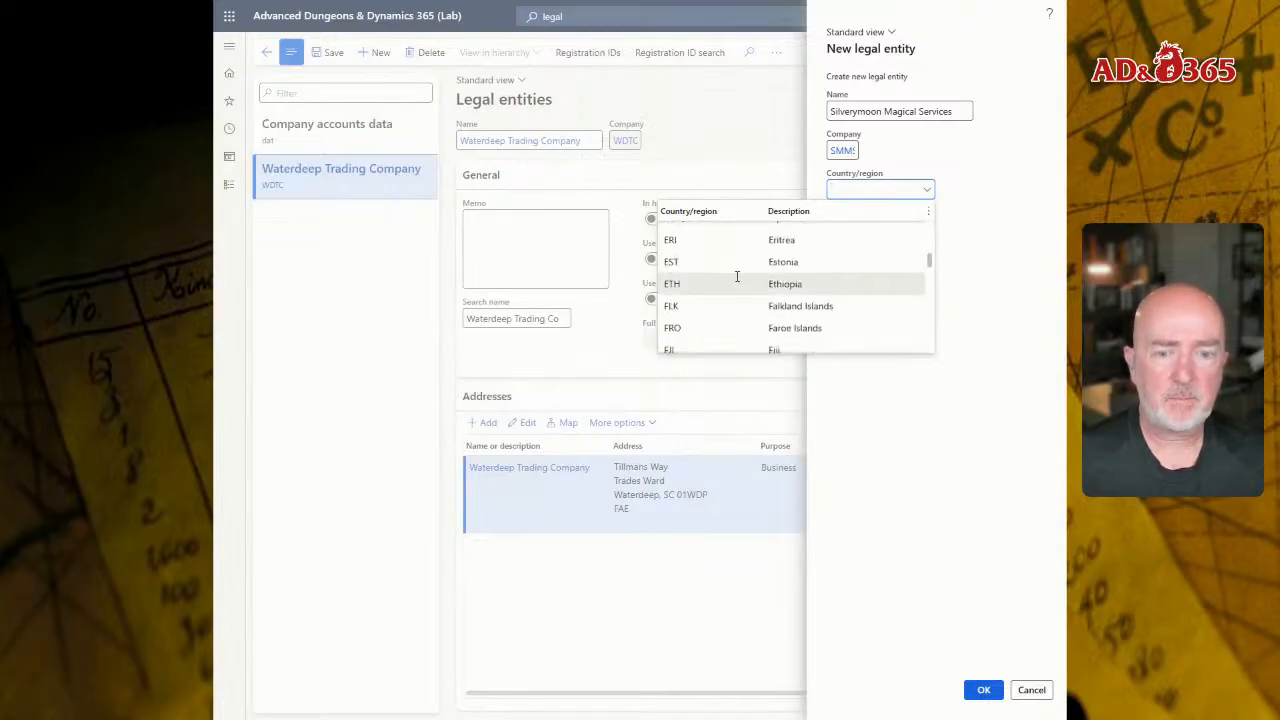
scroll(724, 289, "up", 2)
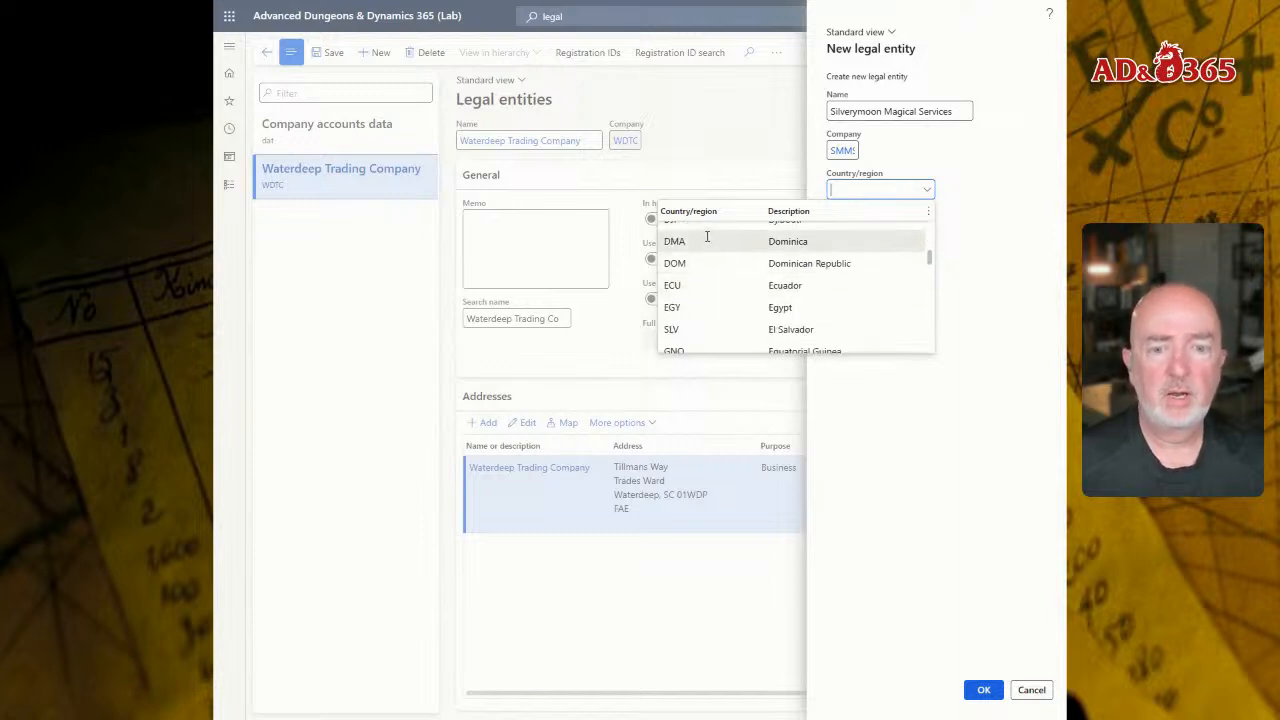
type("FA")
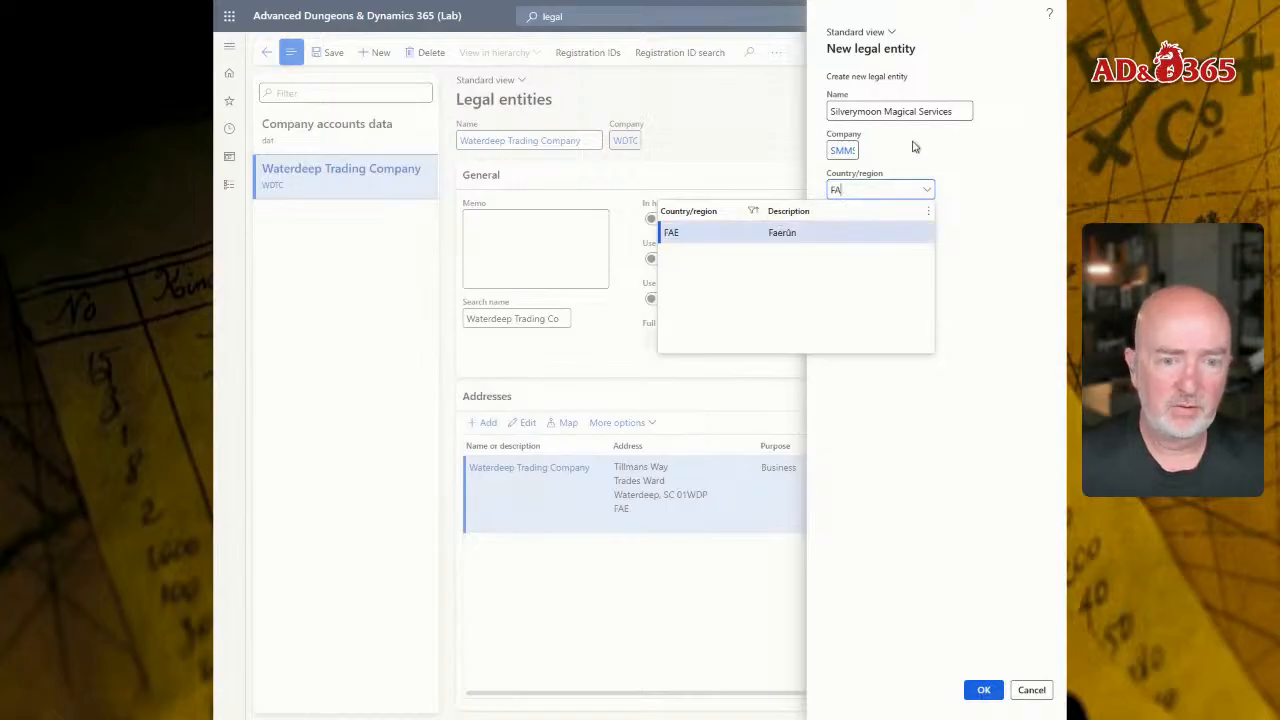
left_click(984, 690)
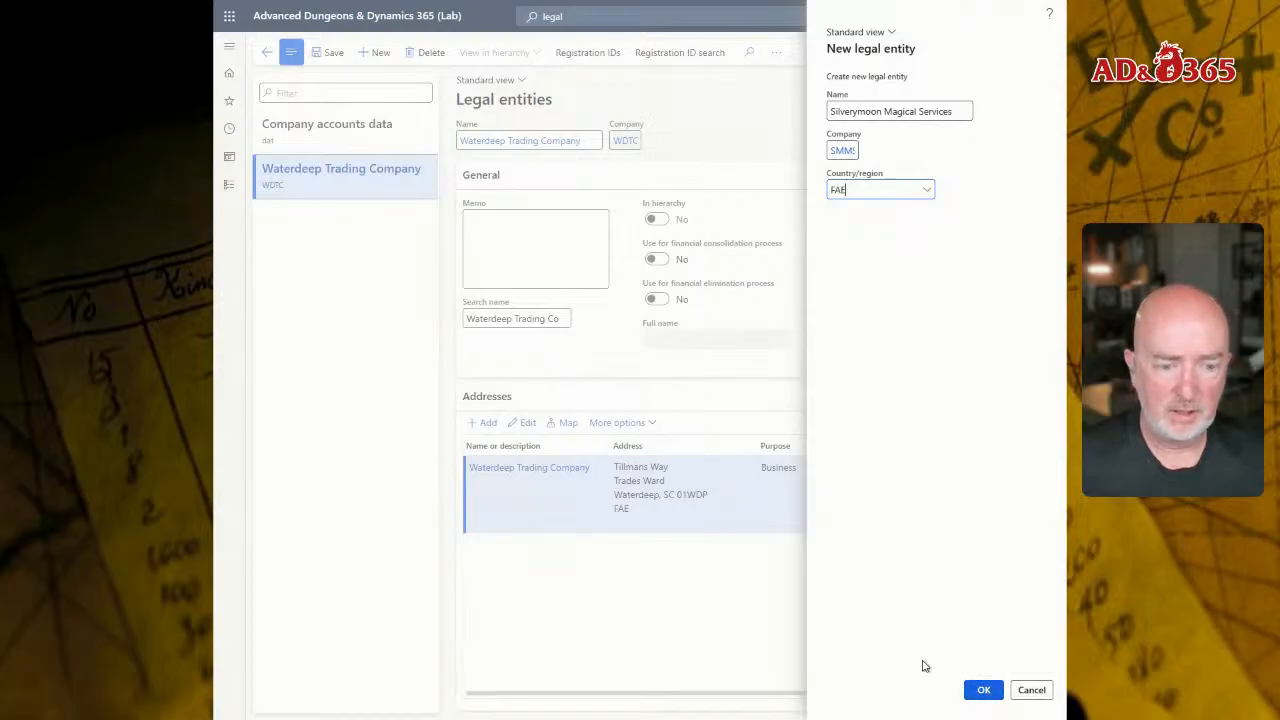
left_click(1038, 690)
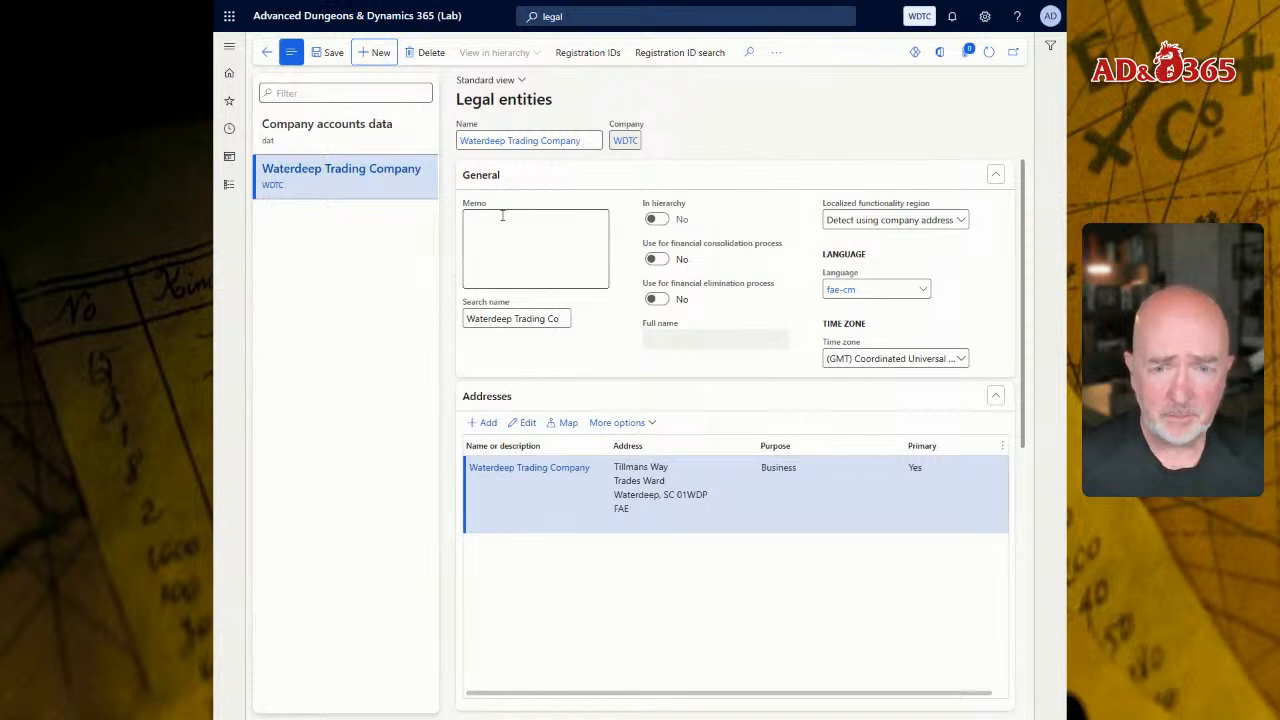
left_click(229, 184)
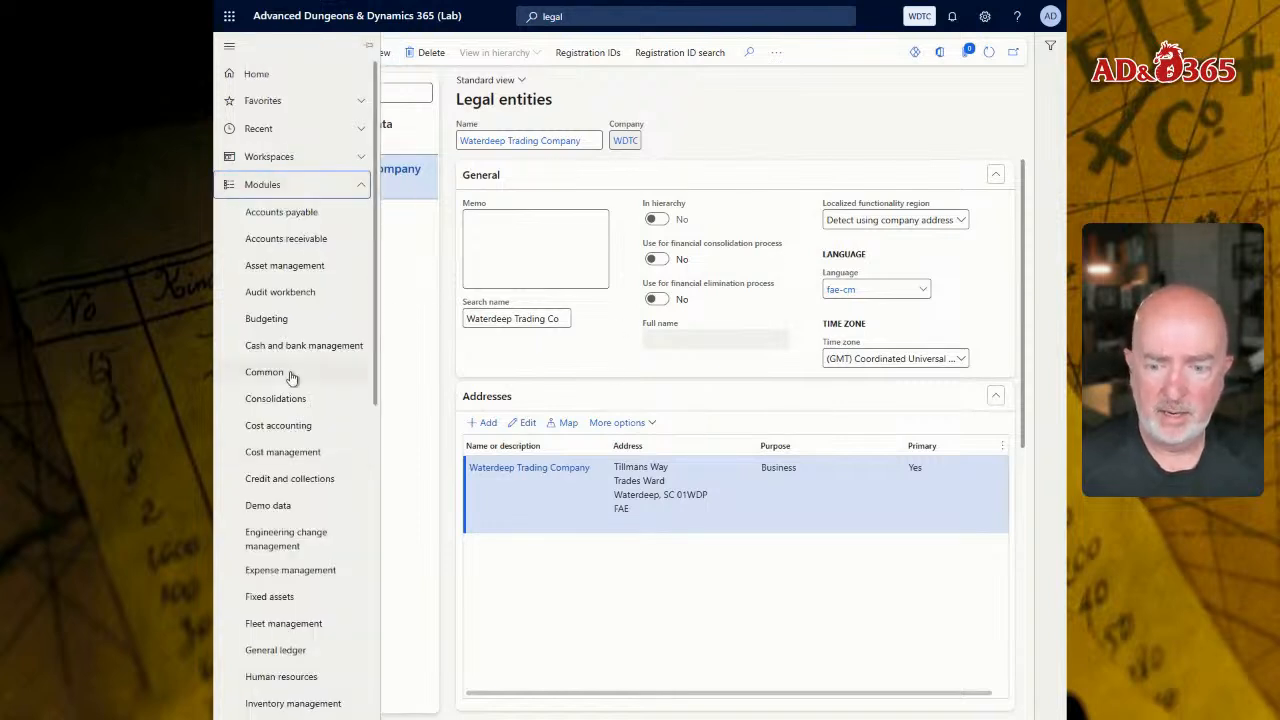
scroll(289, 371, "down", 4)
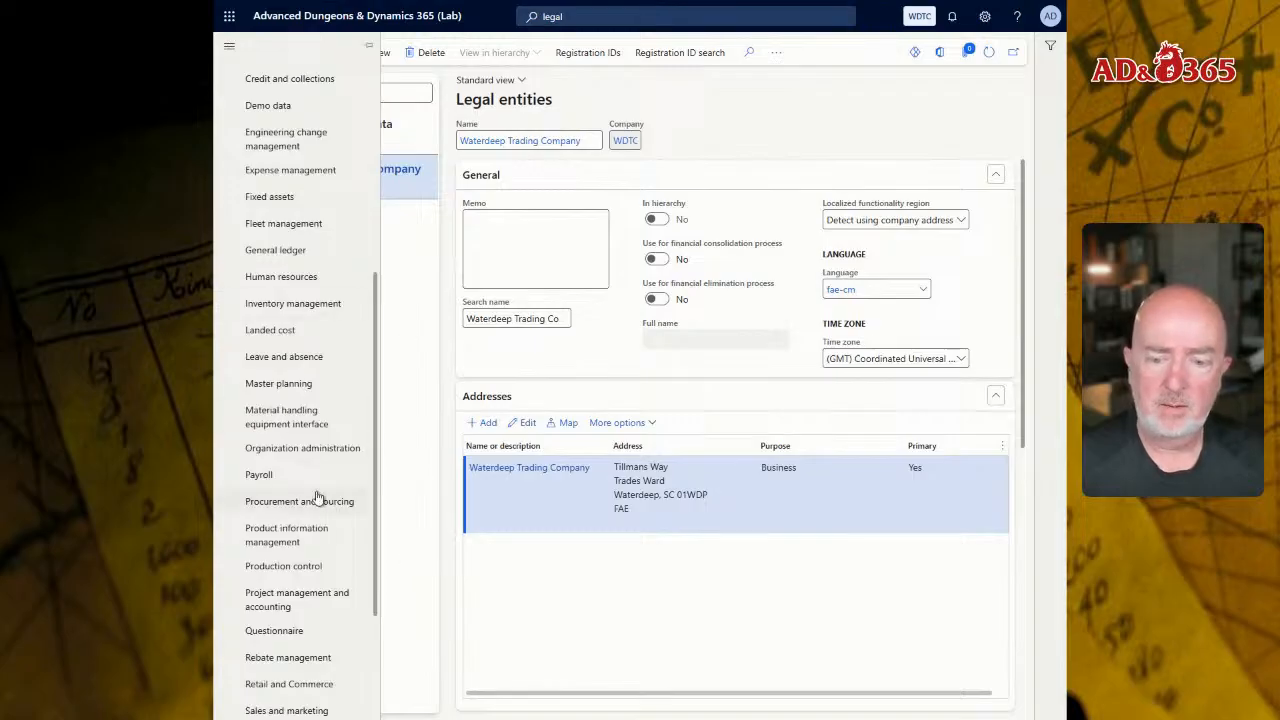
scroll(337, 611, "down", 2)
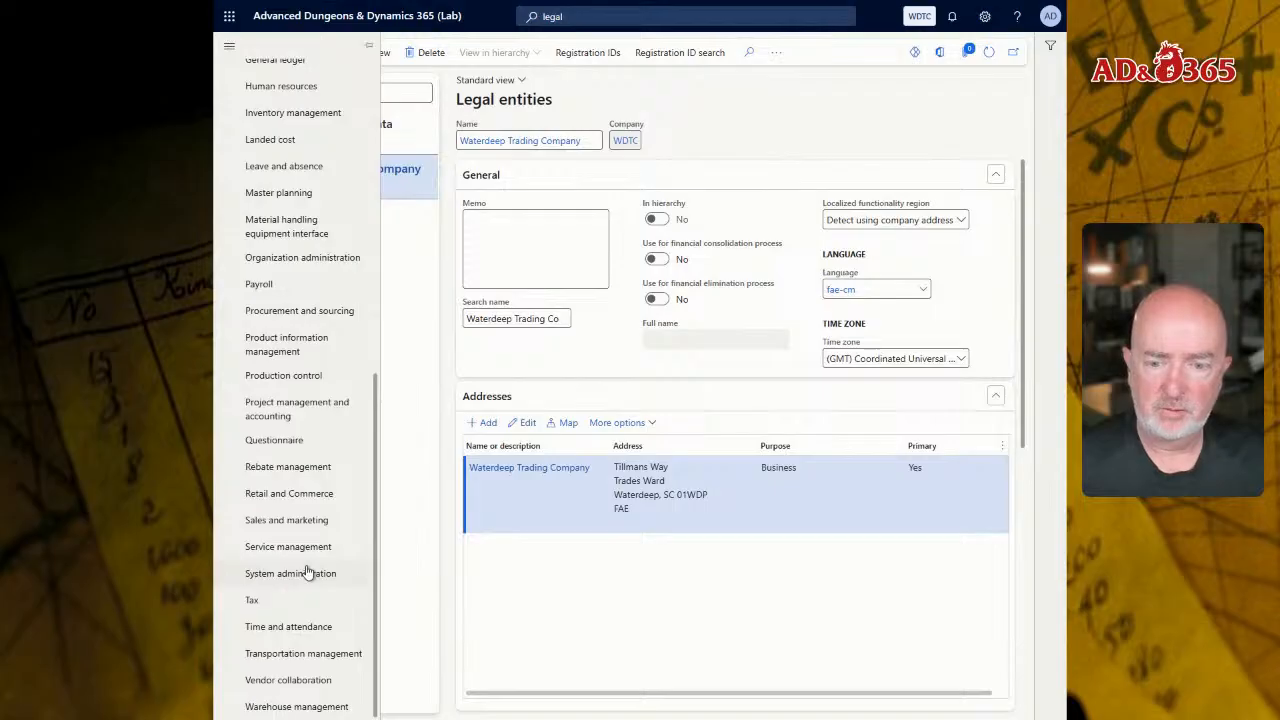
left_click(307, 572)
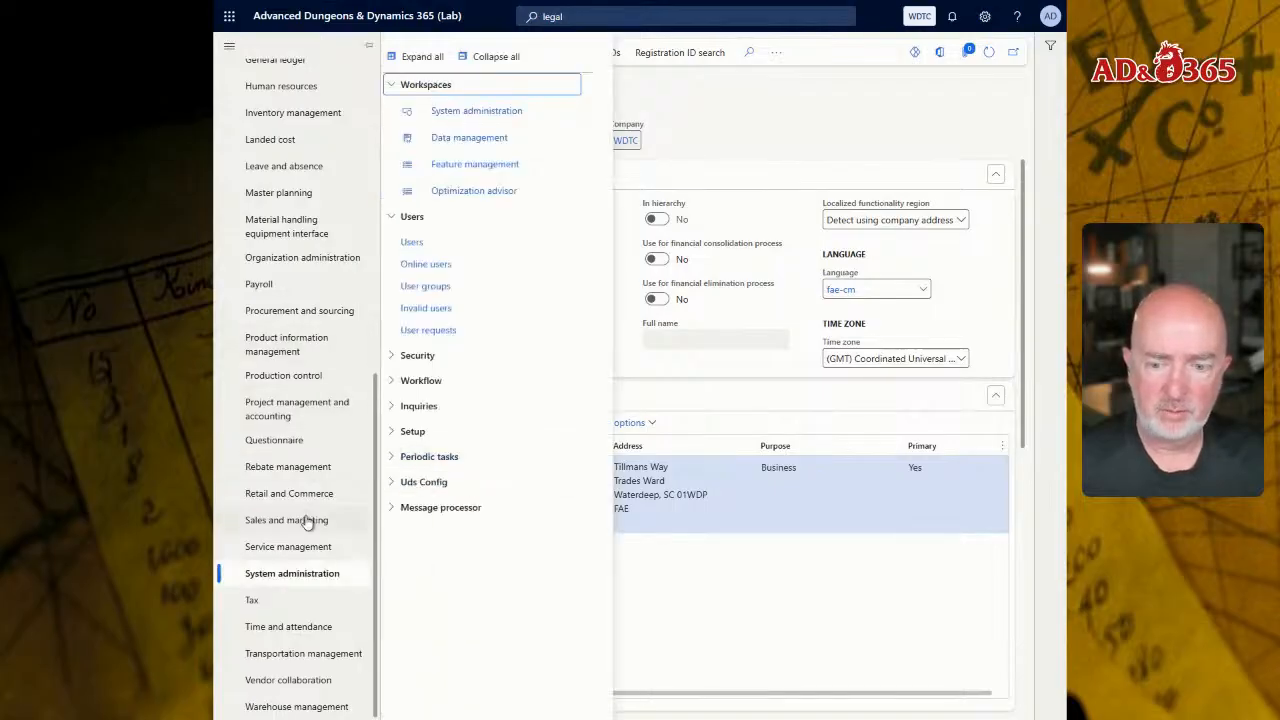
left_click(308, 259)
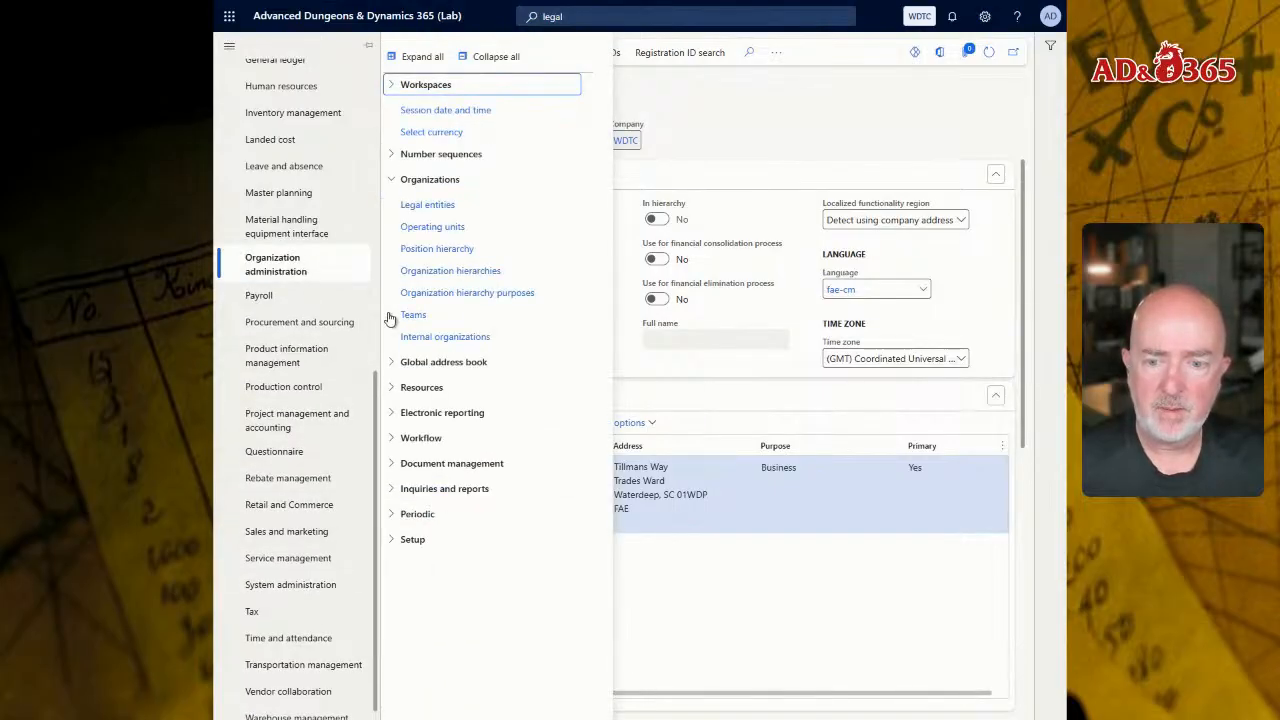
scroll(310, 212, "up", 8)
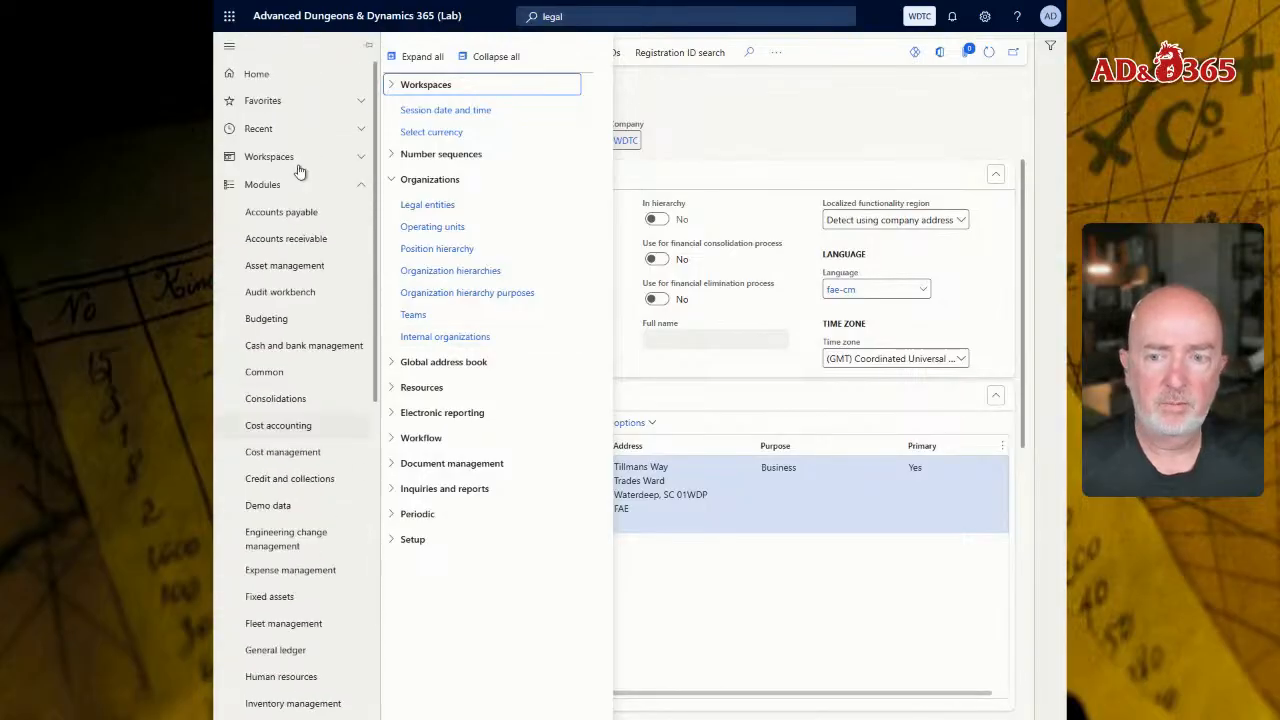
left_click(289, 373)
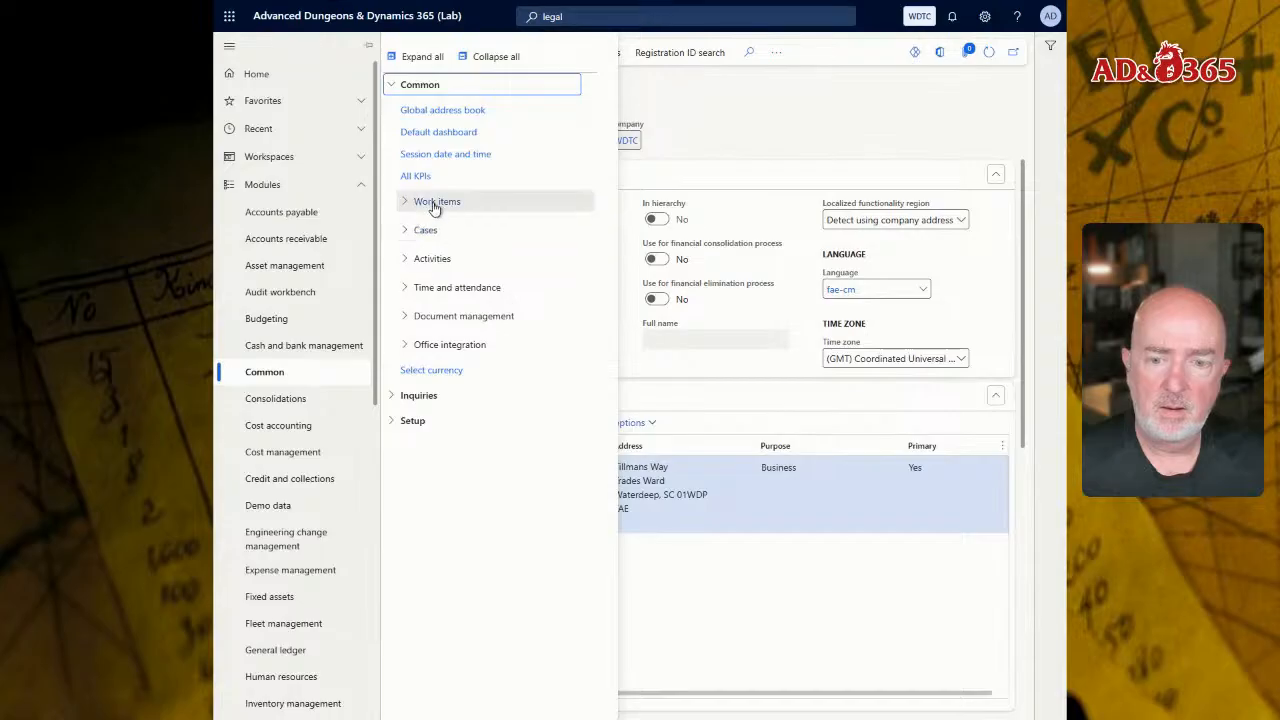
Step: Search for "addre set" and open the Address setup page of the global address book
left_click(570, 18)
type("addre set")
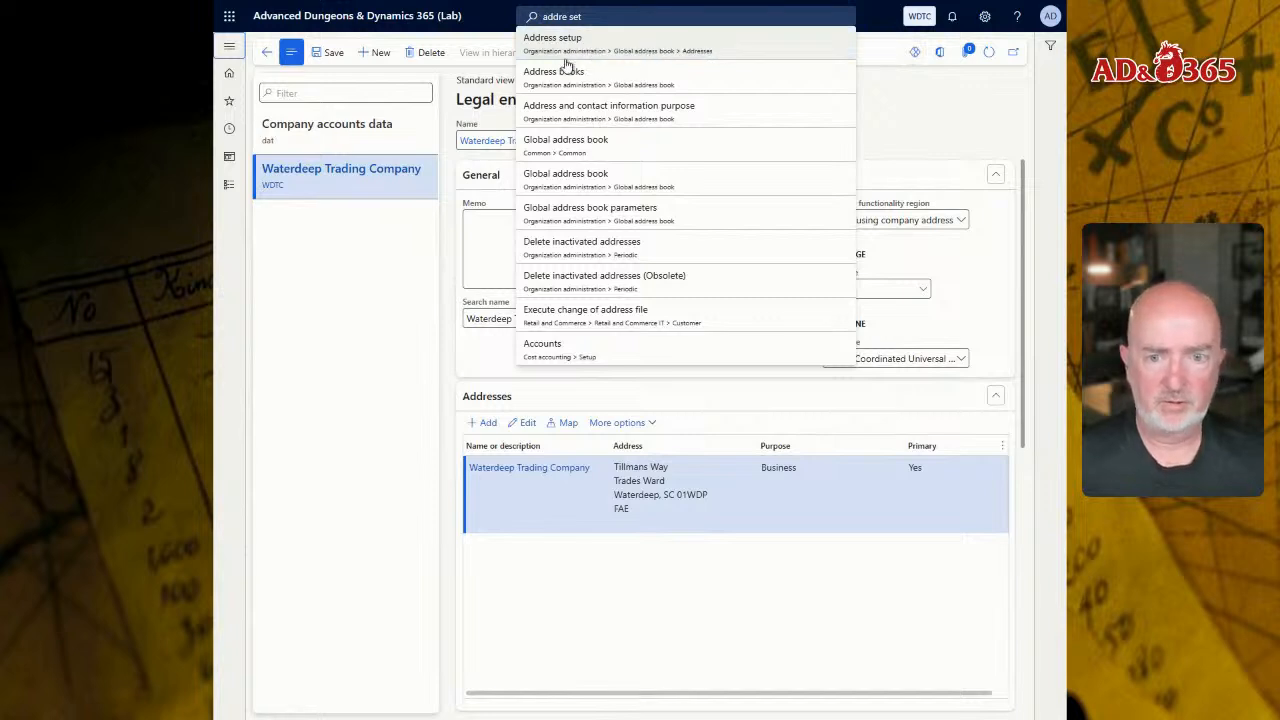
left_click(663, 50)
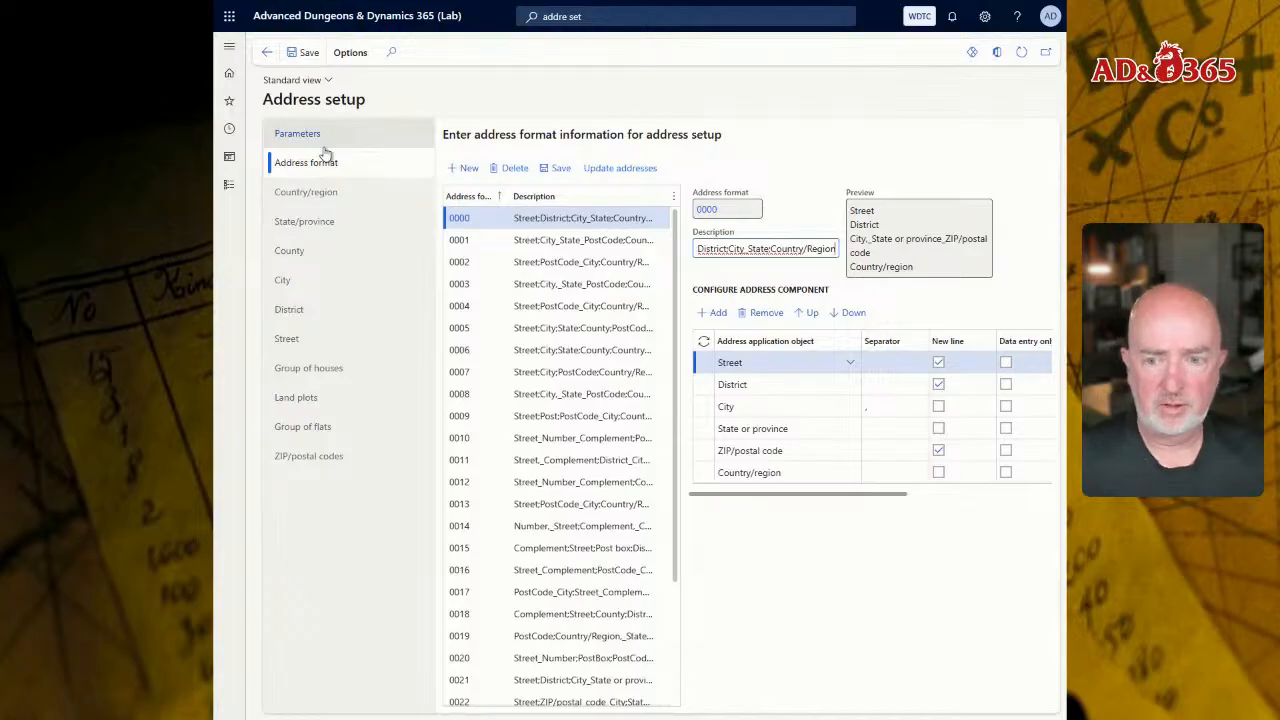
Step: In the country/region setup, fit the code column to its contents and display the address details of Faerûn (FAE)
left_click(346, 196)
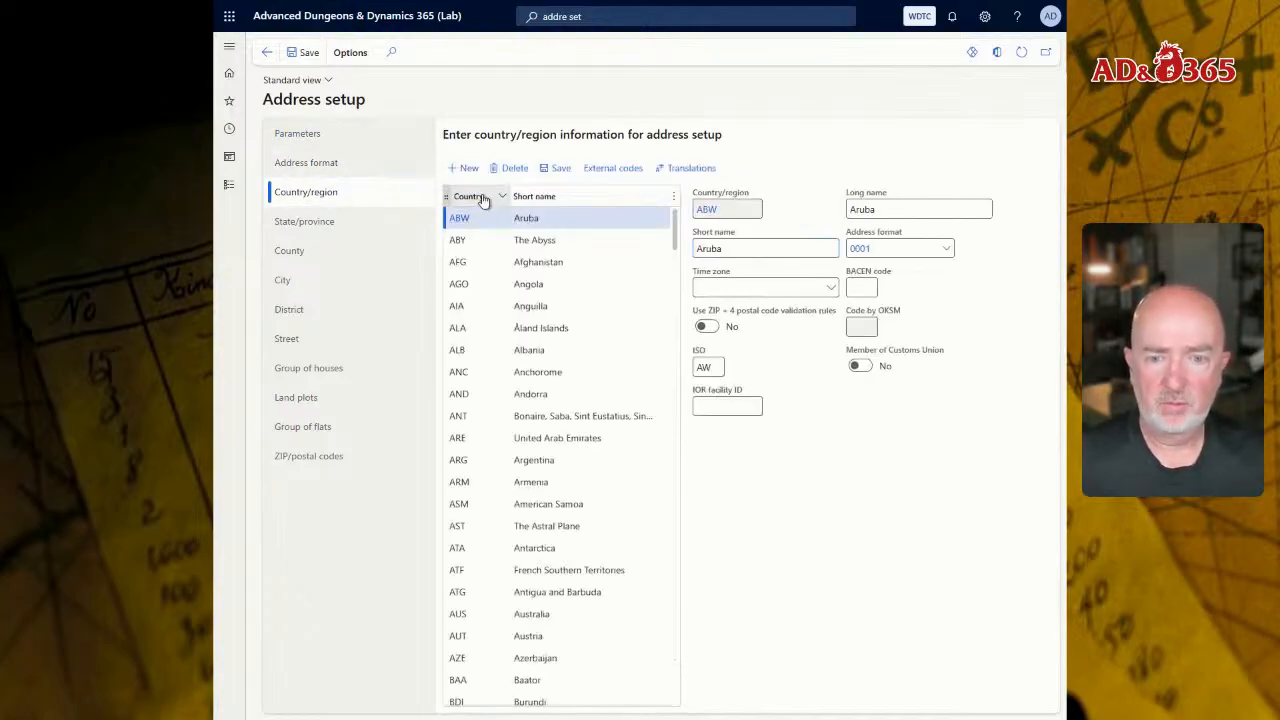
double_click(484, 200)
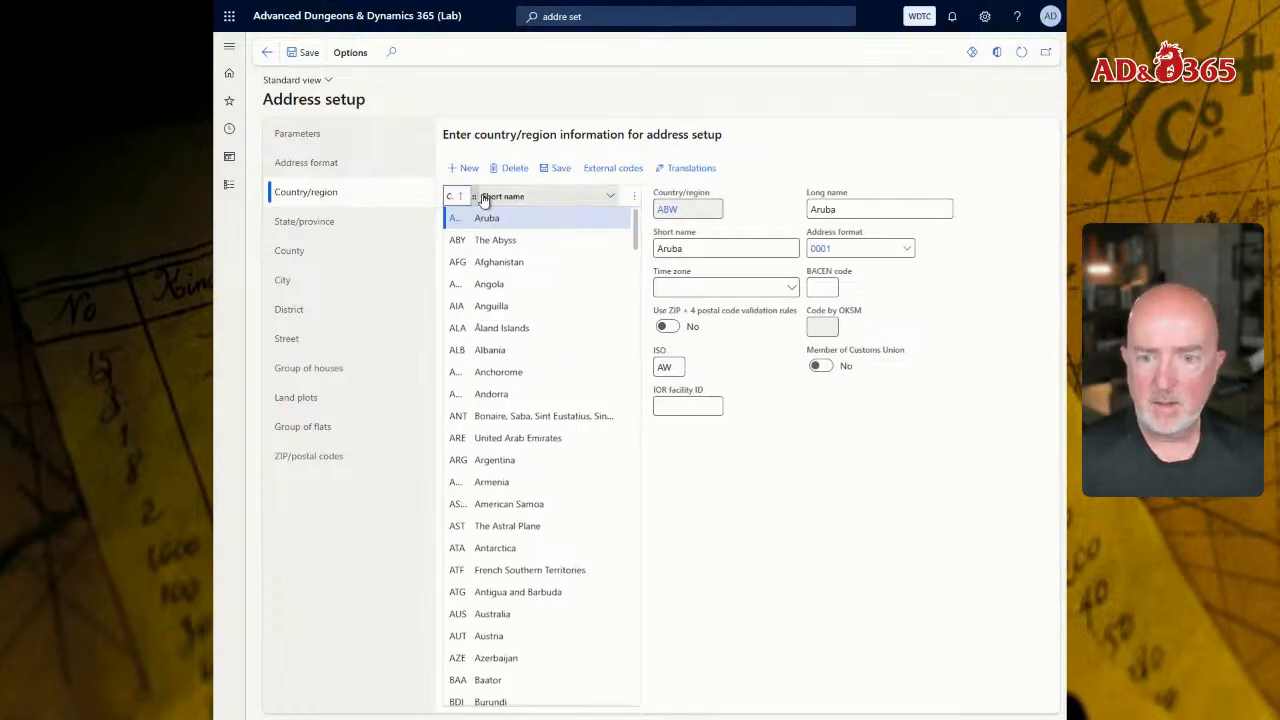
scroll(526, 508, "down", 15)
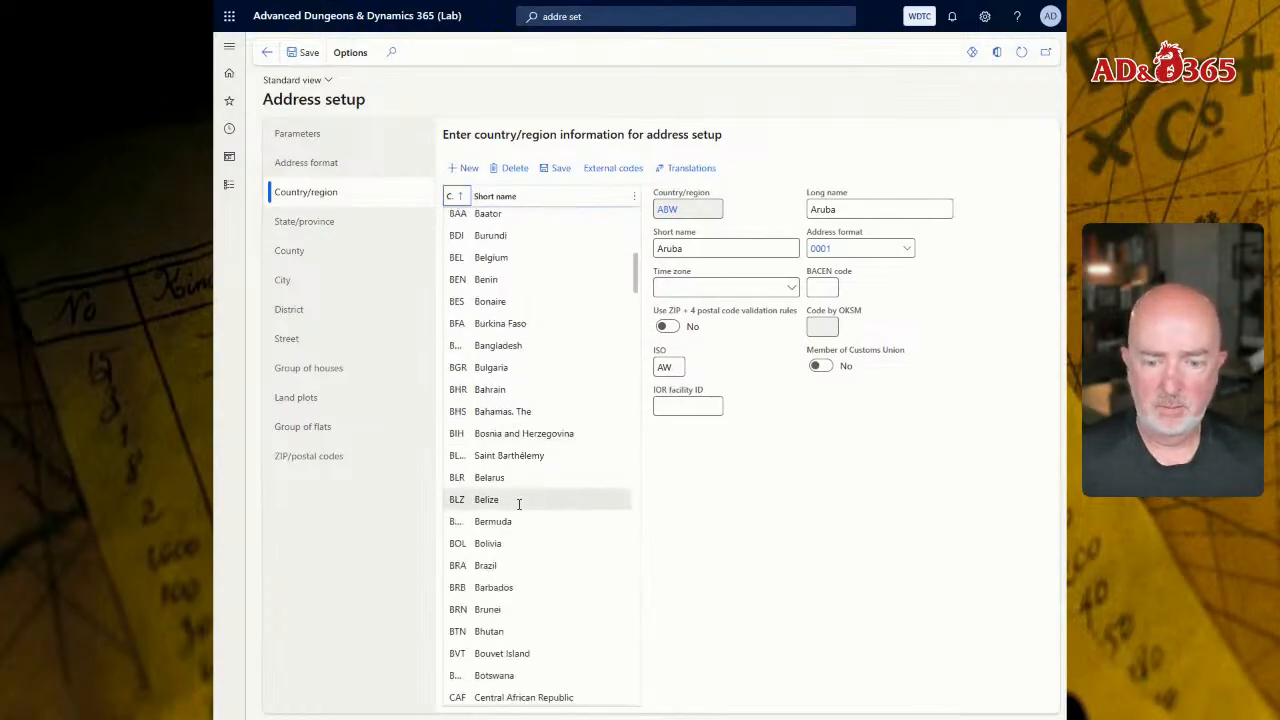
scroll(528, 512, "up", 3)
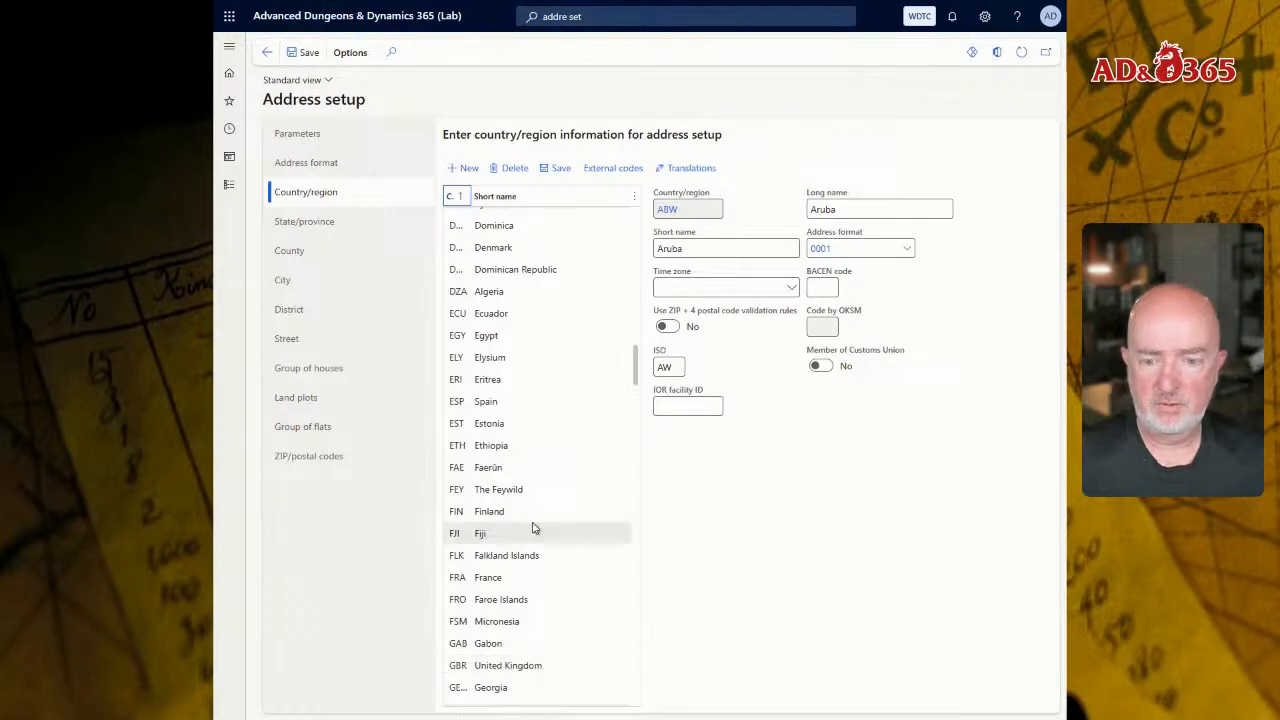
left_click(495, 470)
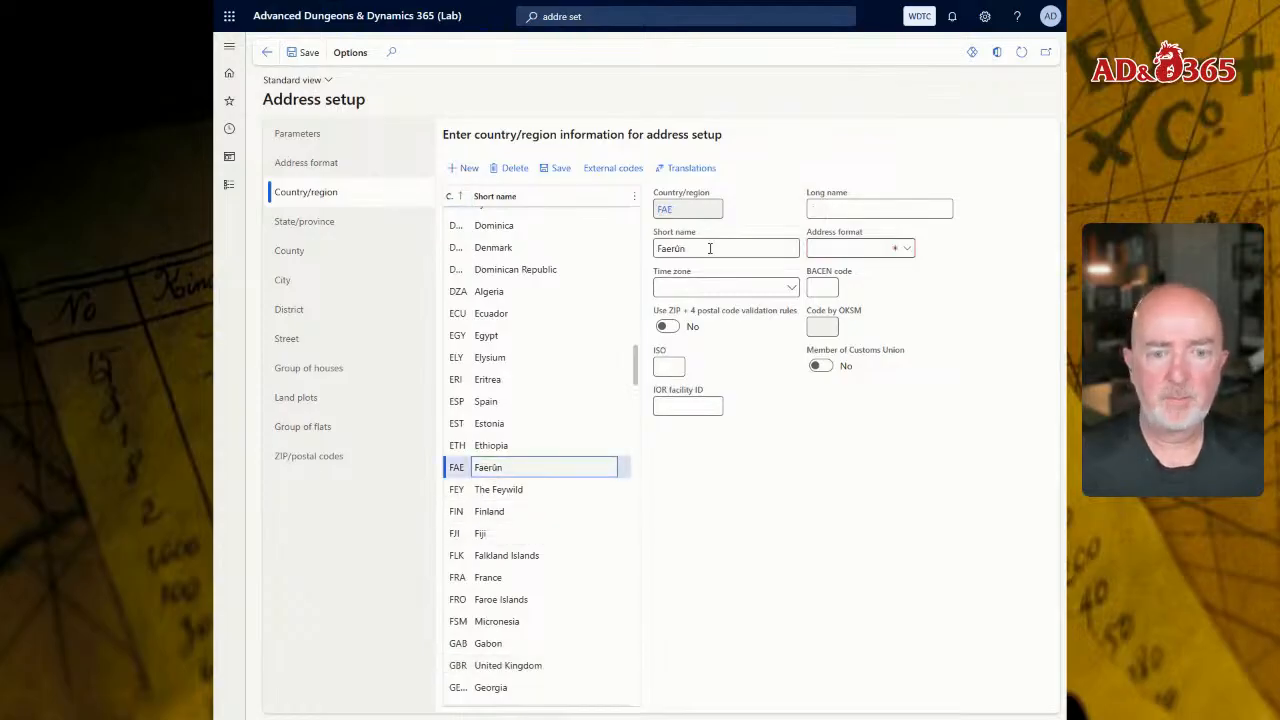
left_click(910, 251)
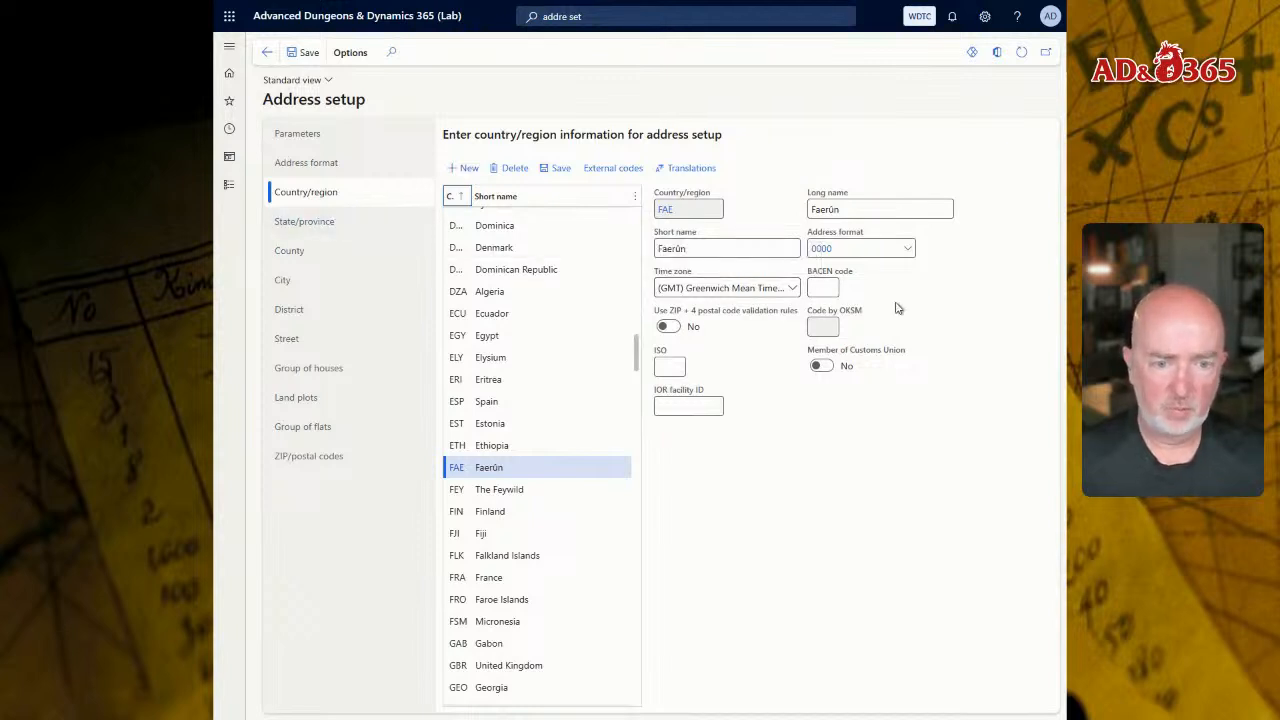
Step: Examine the state/province, city, district and ZIP/postal code setup for the country/region FAE
left_click(323, 221)
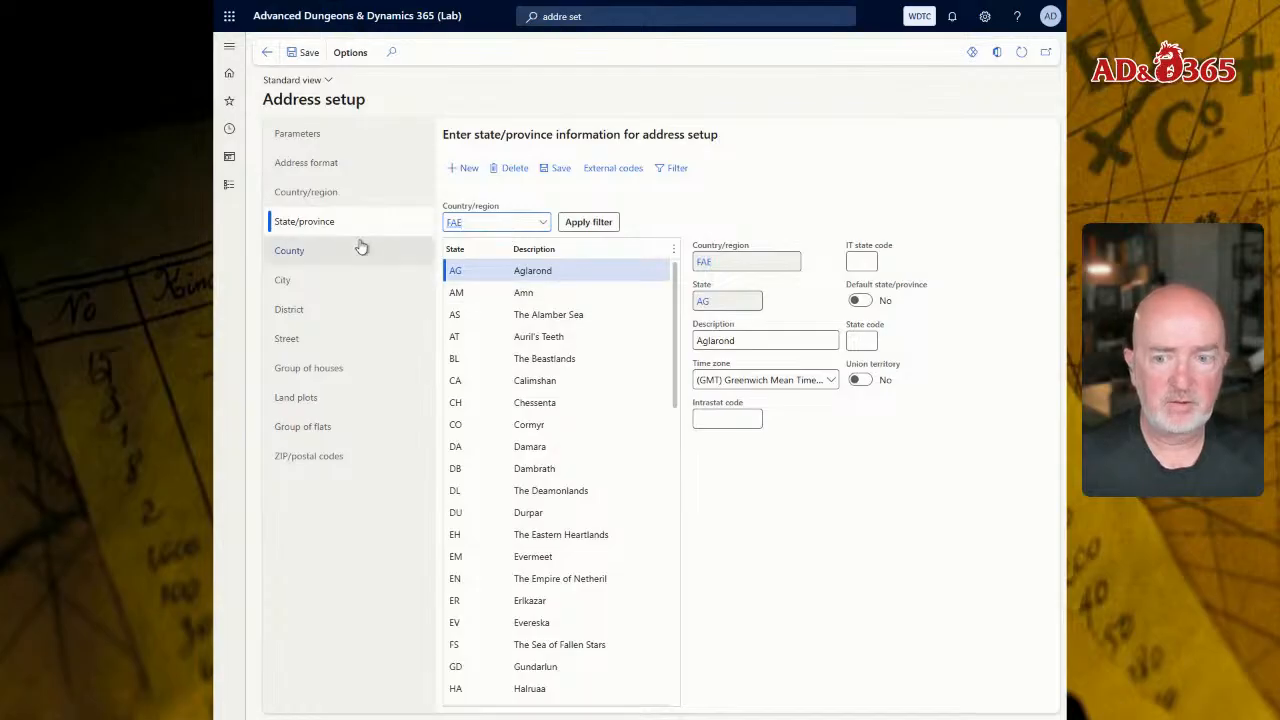
left_click(314, 278)
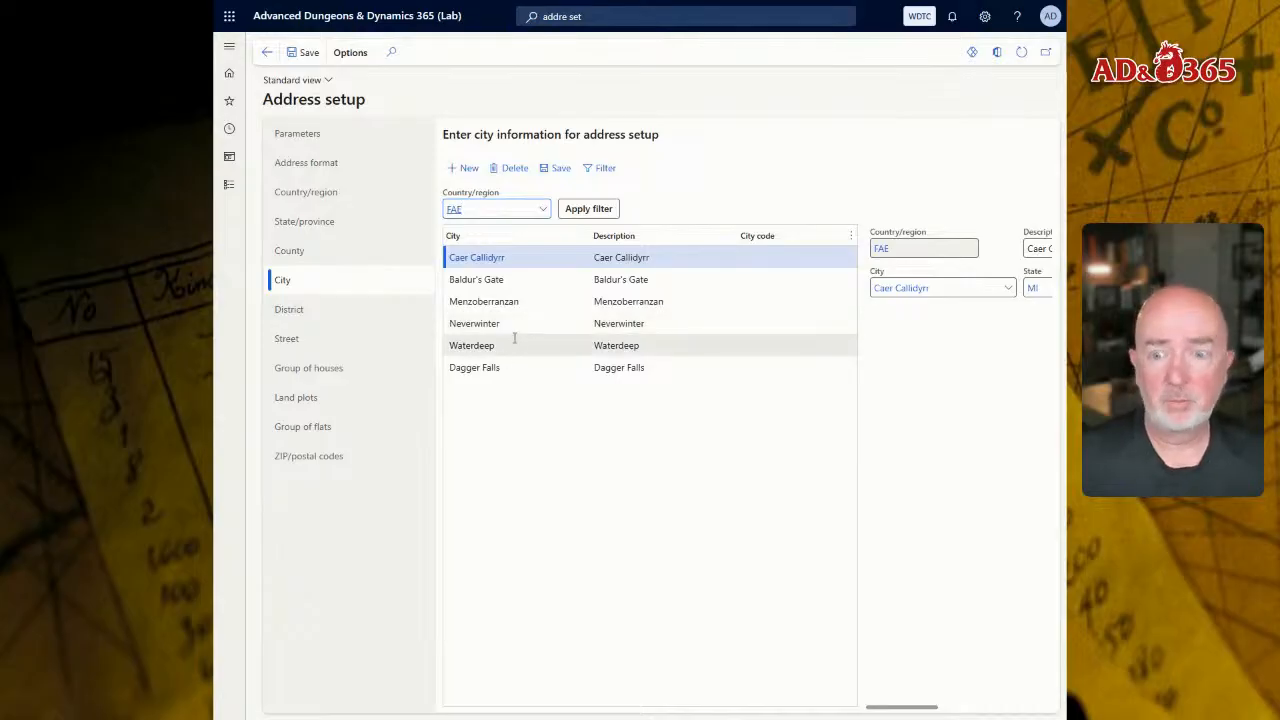
left_click(329, 312)
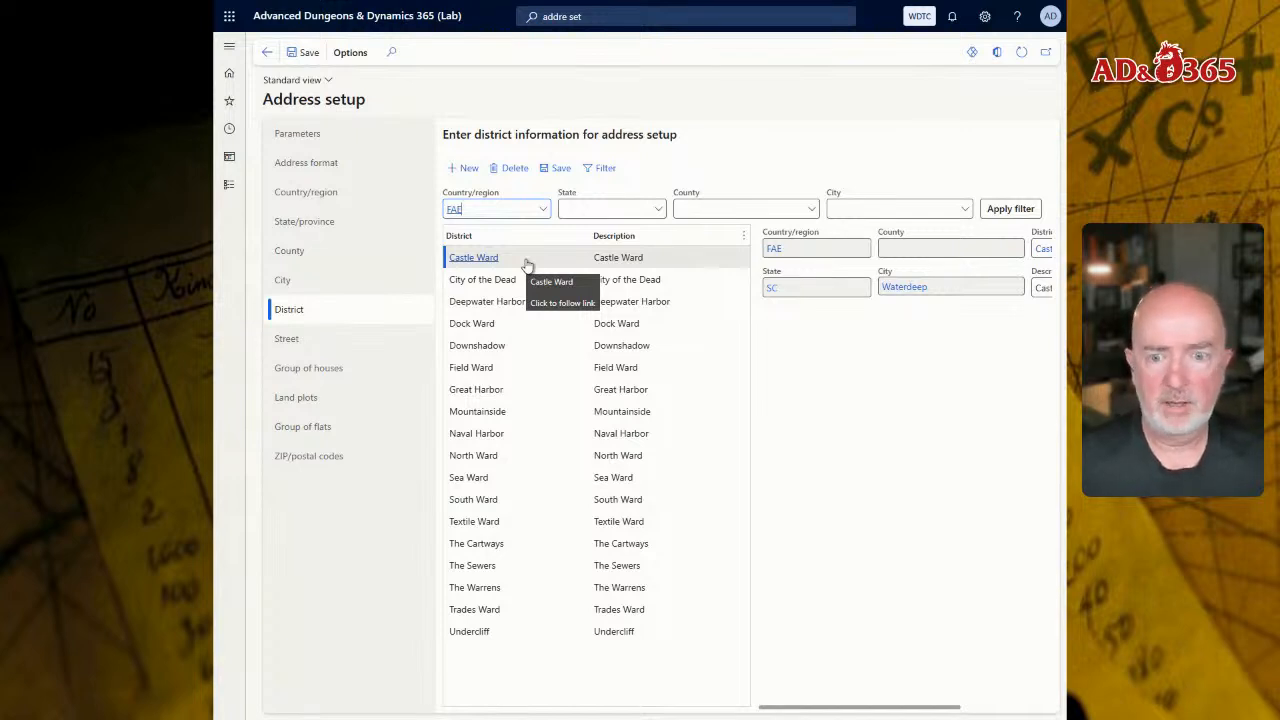
left_click(330, 229)
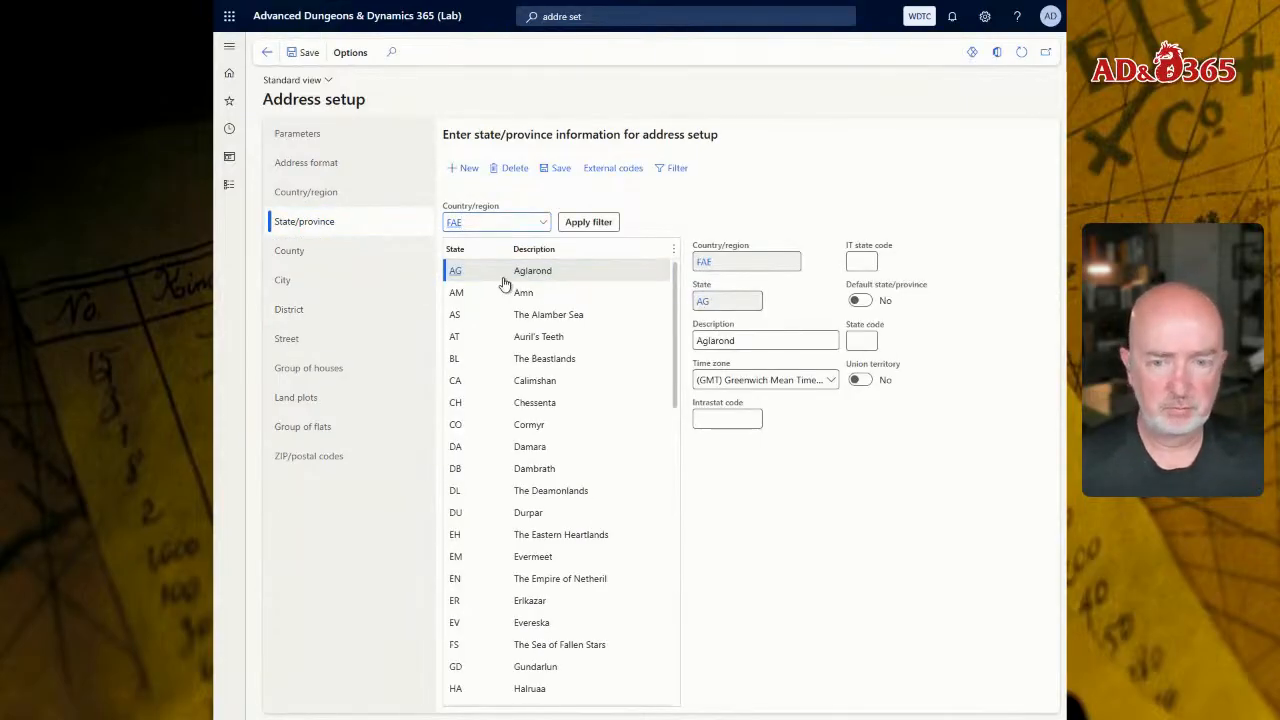
left_click(314, 282)
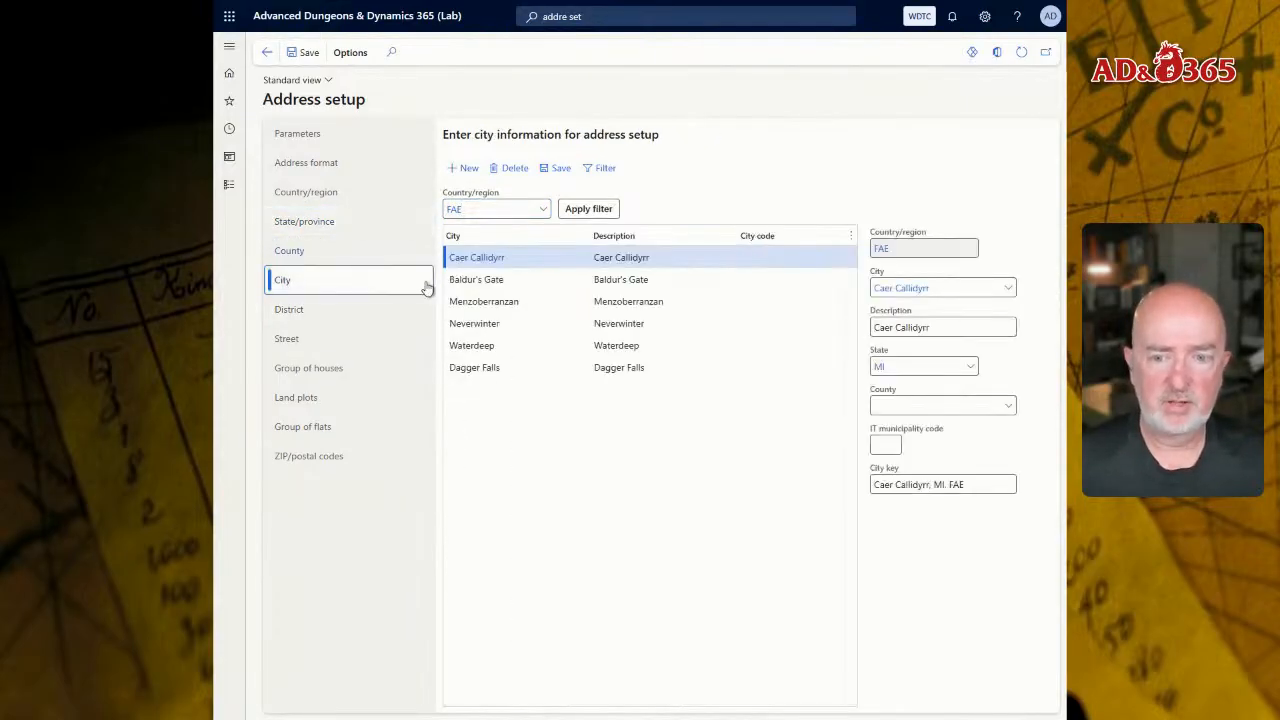
left_click(306, 311)
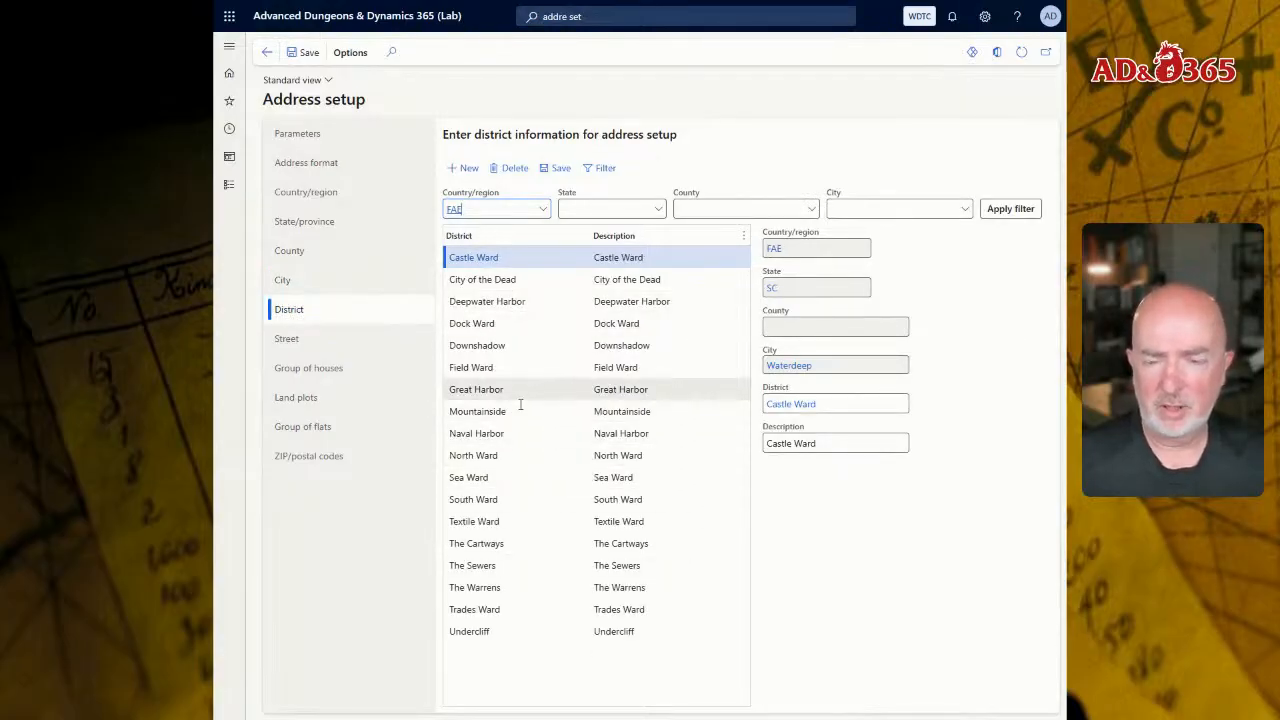
left_click(313, 457)
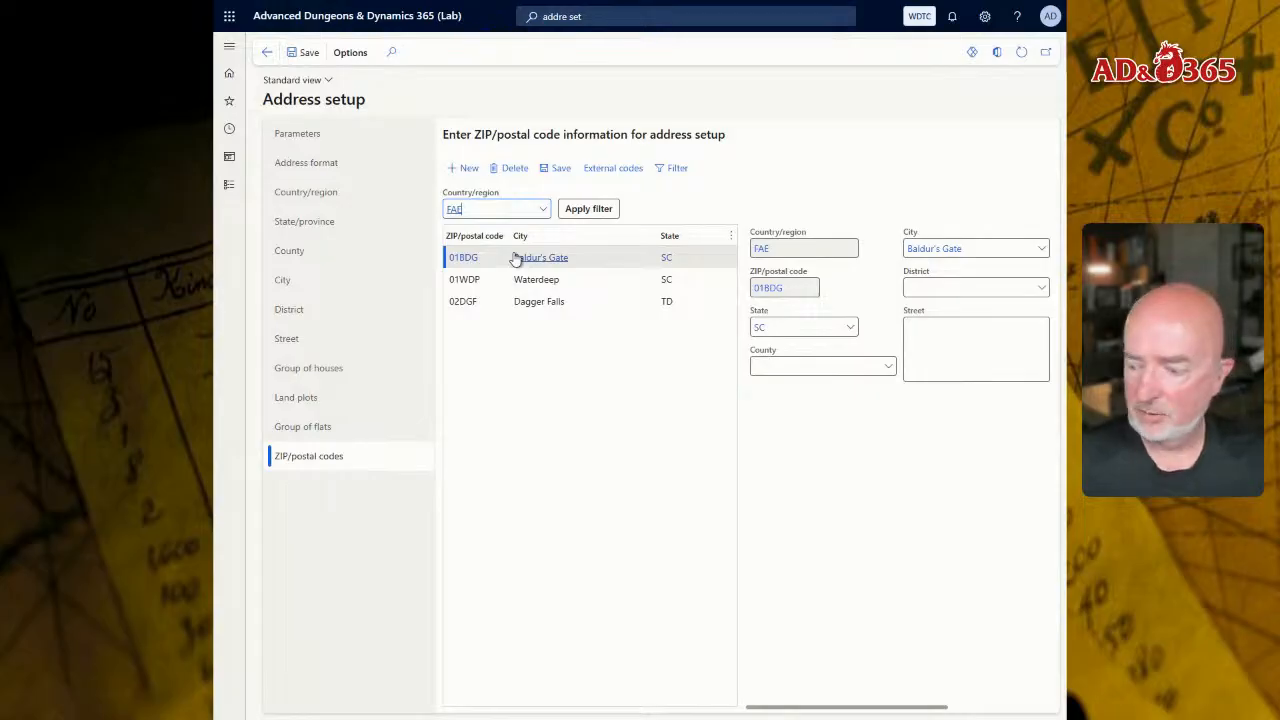
mouse_move(514, 270)
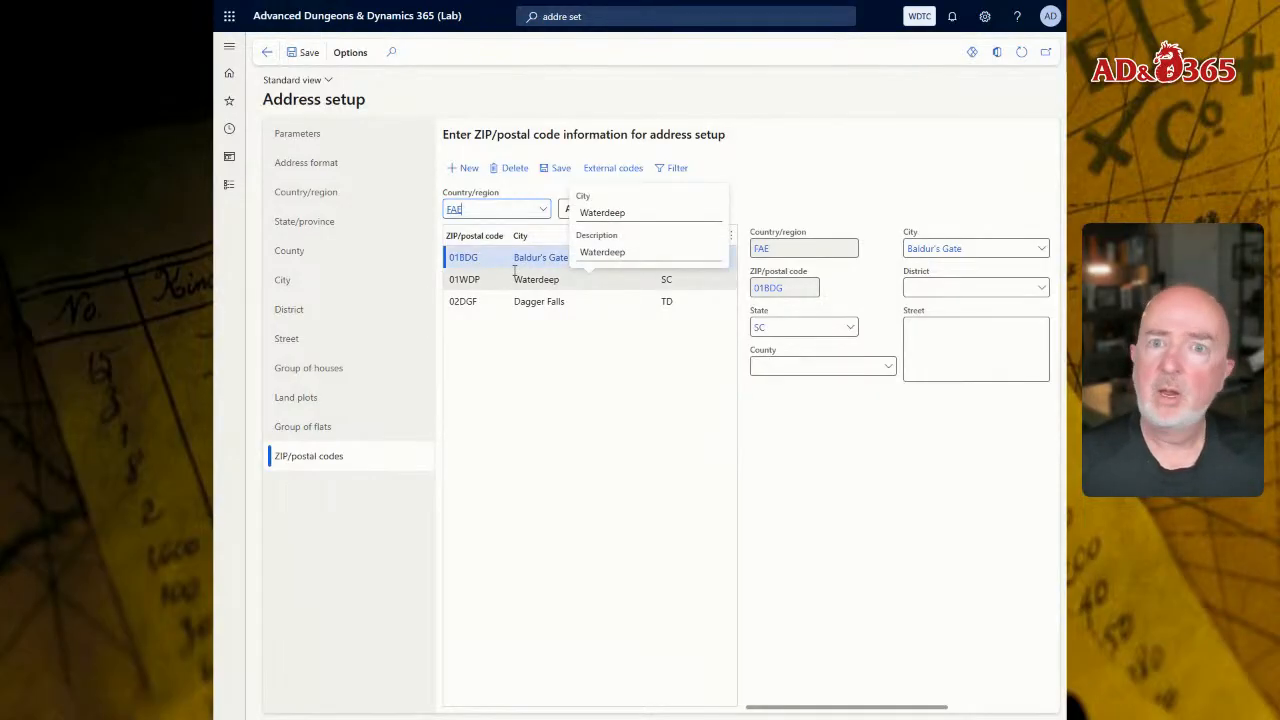
mouse_move(523, 299)
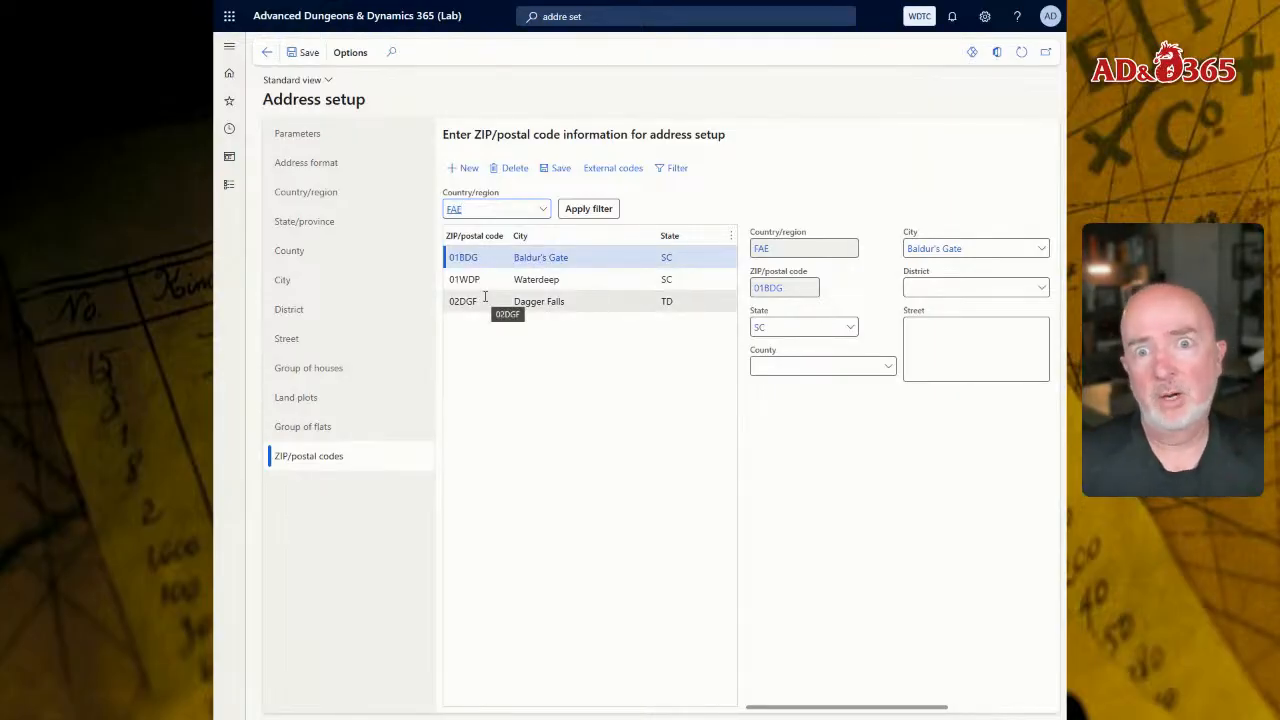
left_click(552, 348)
Step: Search for "legal" and return to the Legal entities page
left_click(661, 16)
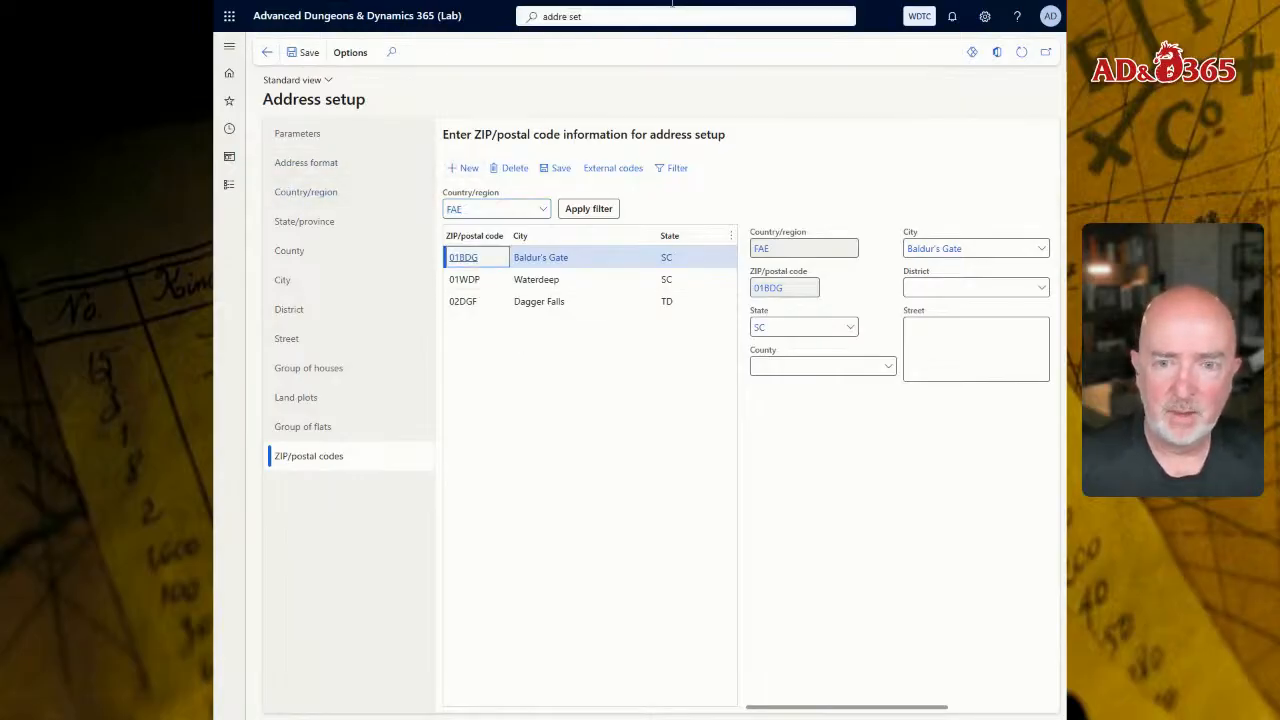
type("legal")
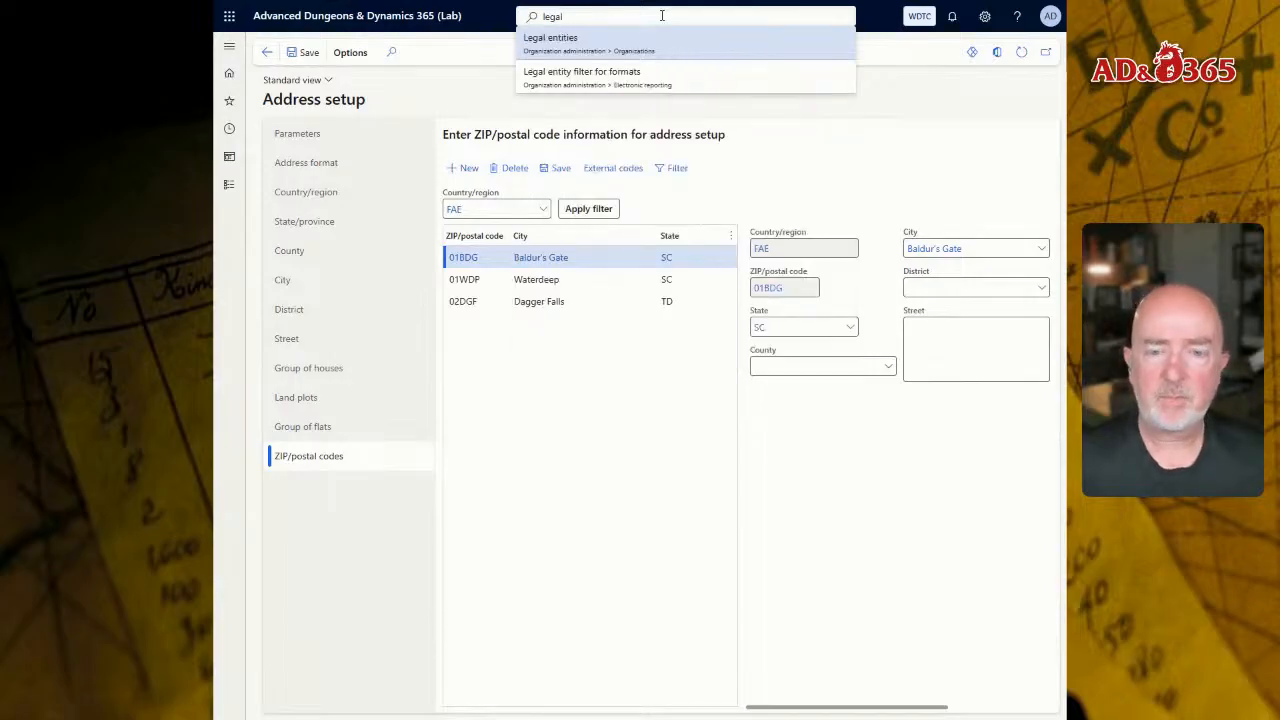
key("Return")
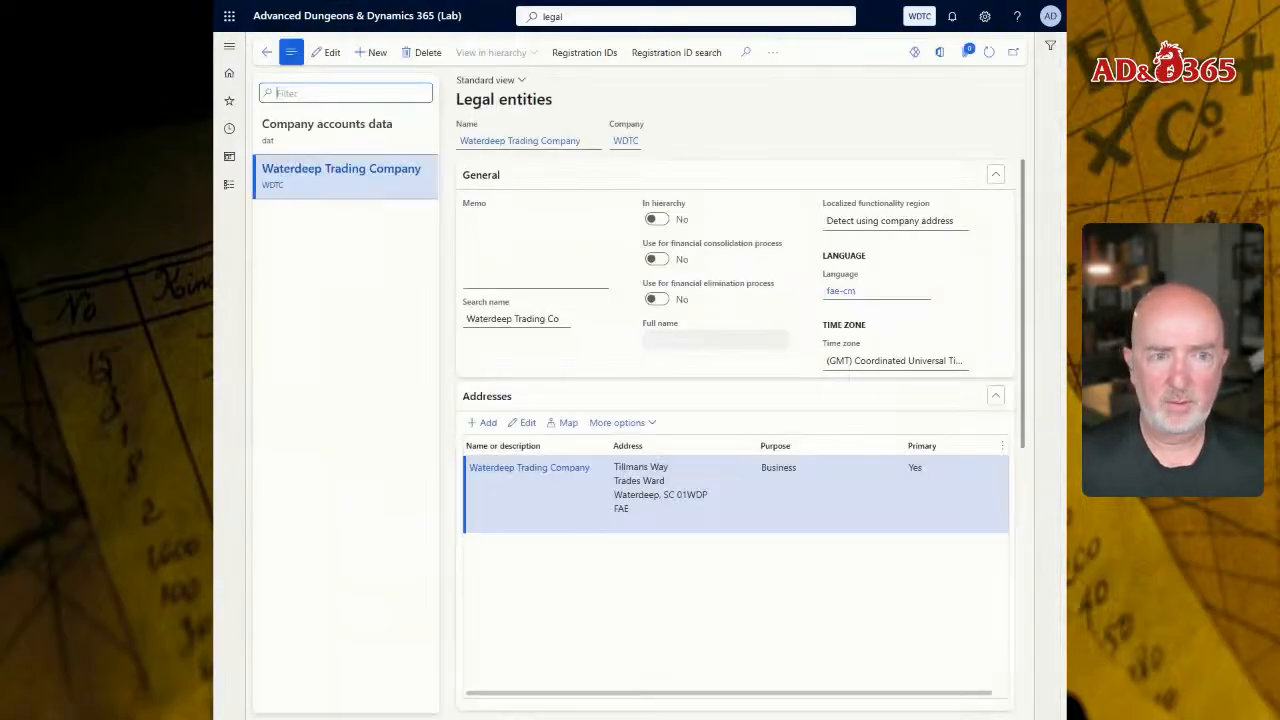
Step: Switch the active company to DAT, and alternate between the Waterdeep Trading Company and Company accounts data legal entities
mouse_move(787, 1)
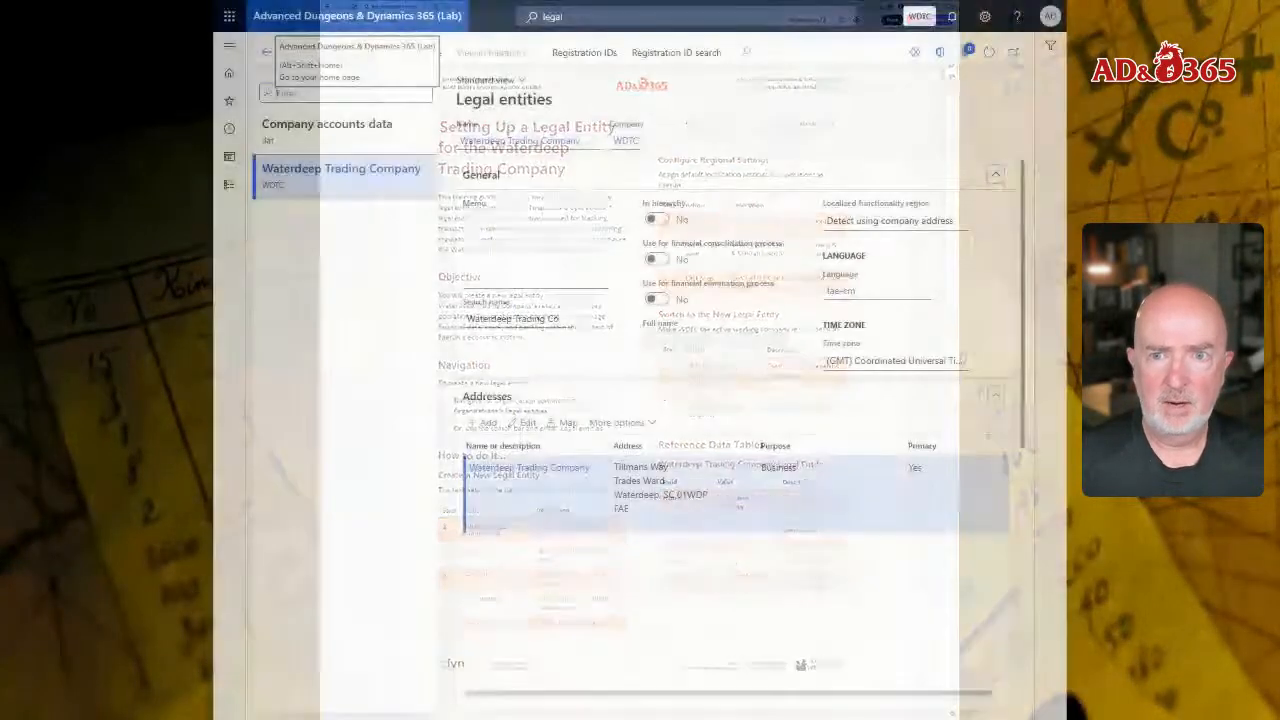
left_click(920, 16)
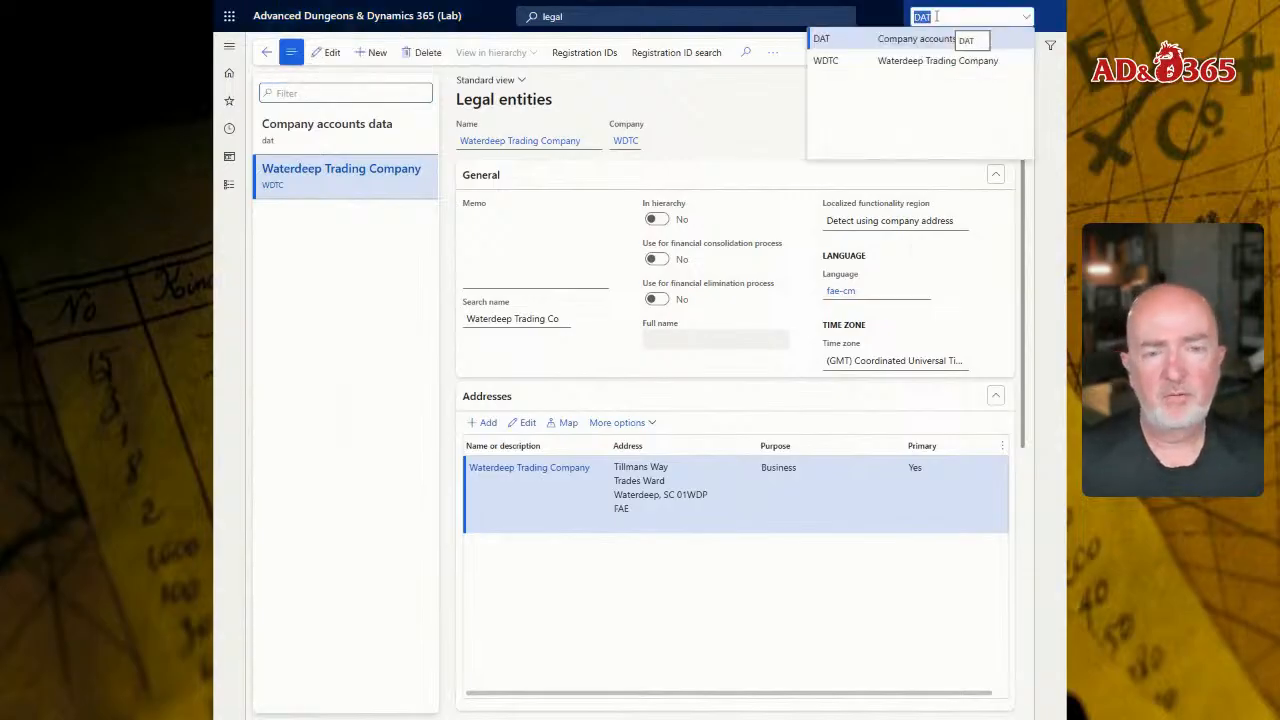
left_click(908, 40)
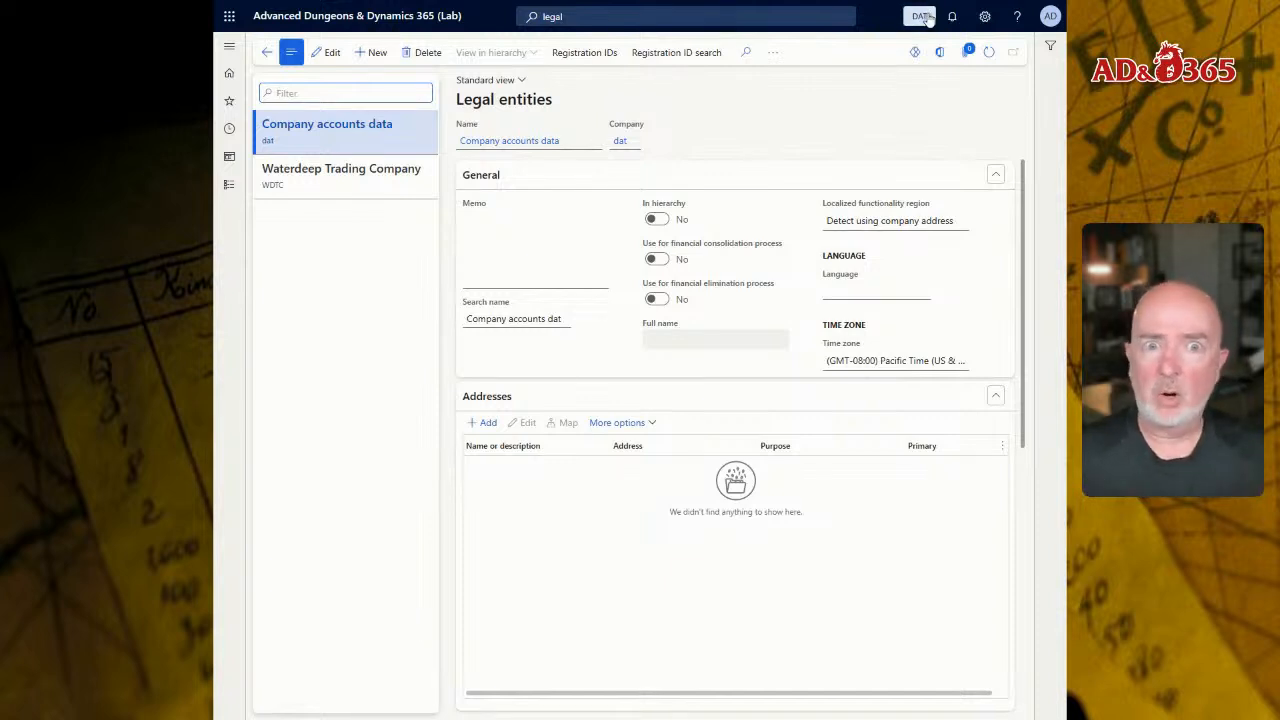
left_click(372, 194)
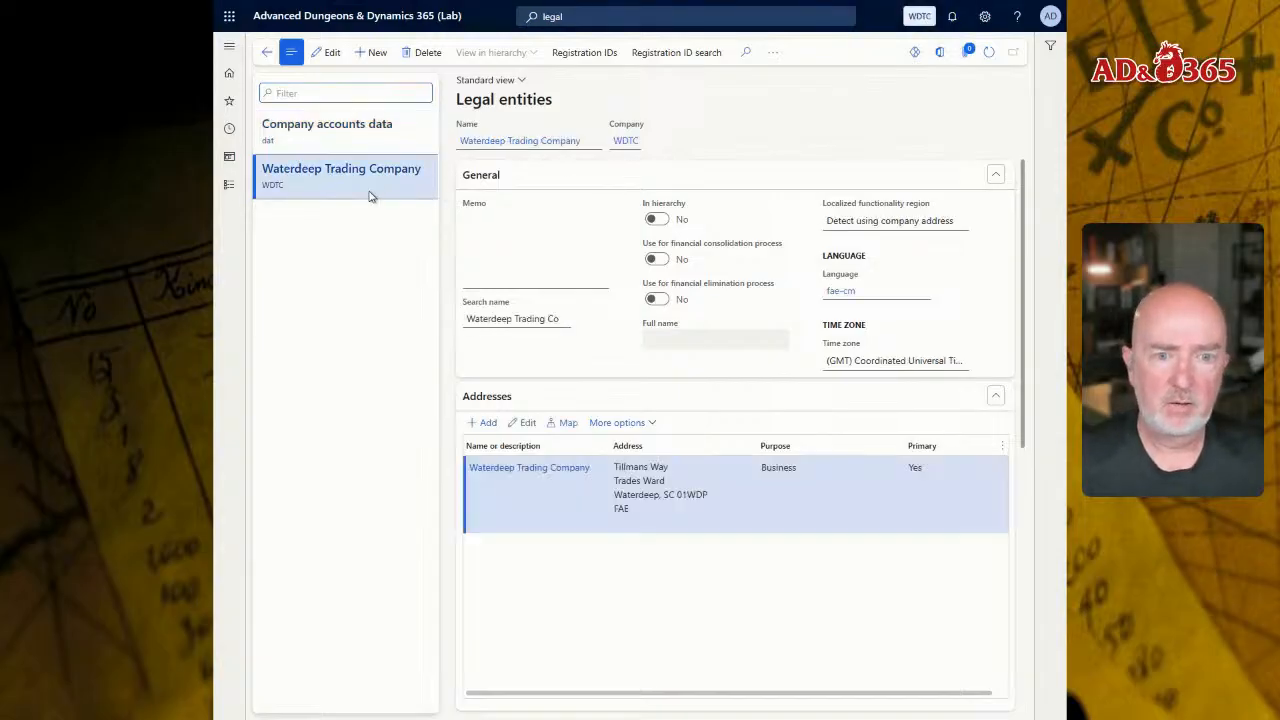
left_click(357, 134)
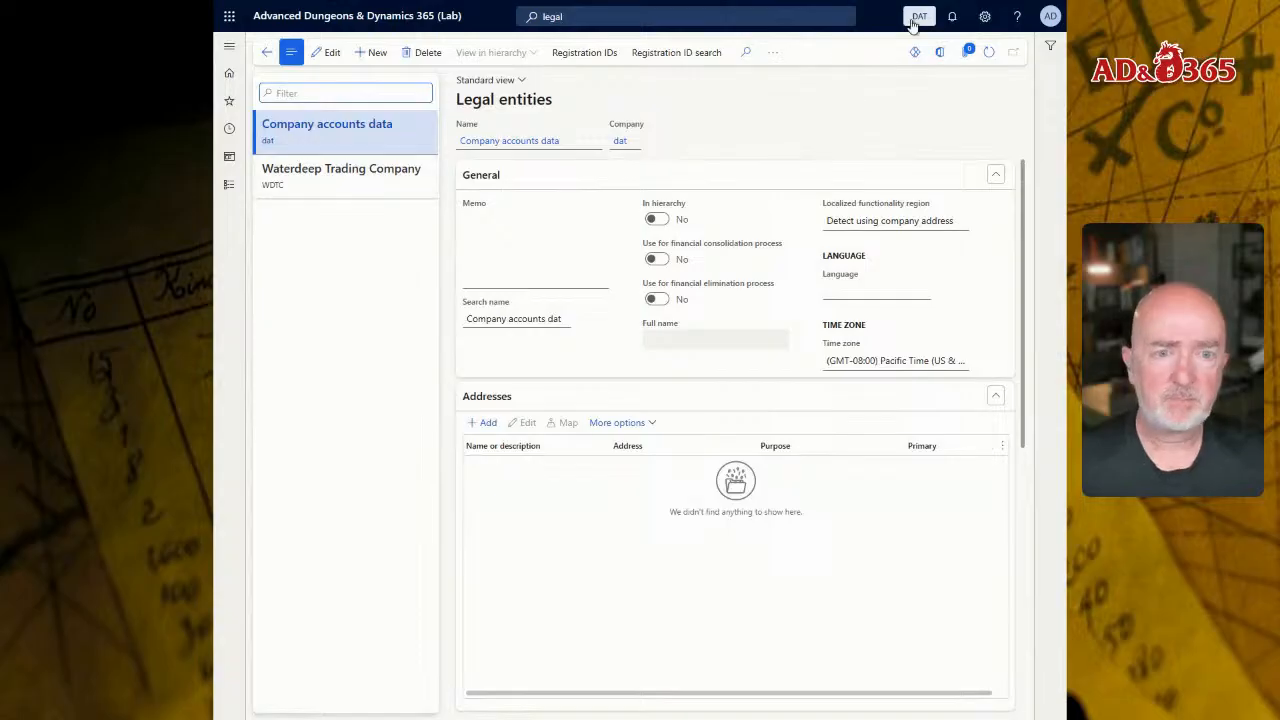
Step: Go to the home page and switch the active company to WDTC
left_click(420, 18)
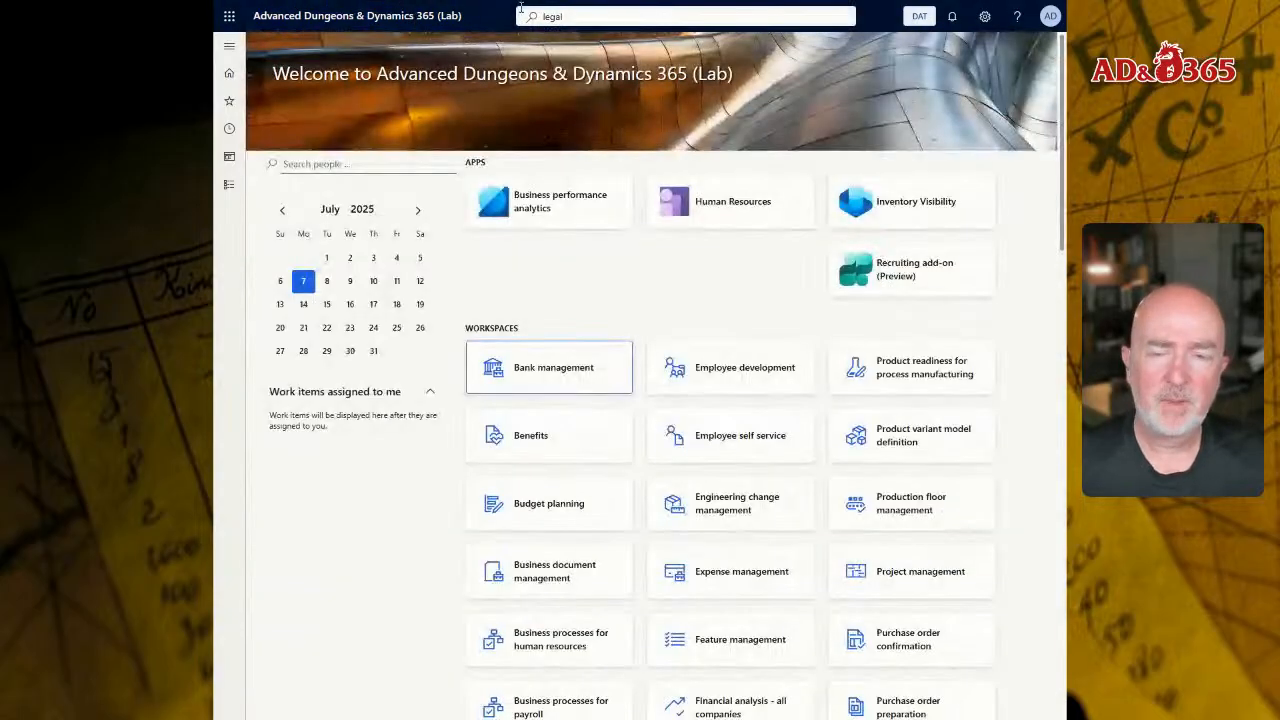
left_click(920, 15)
type("W")
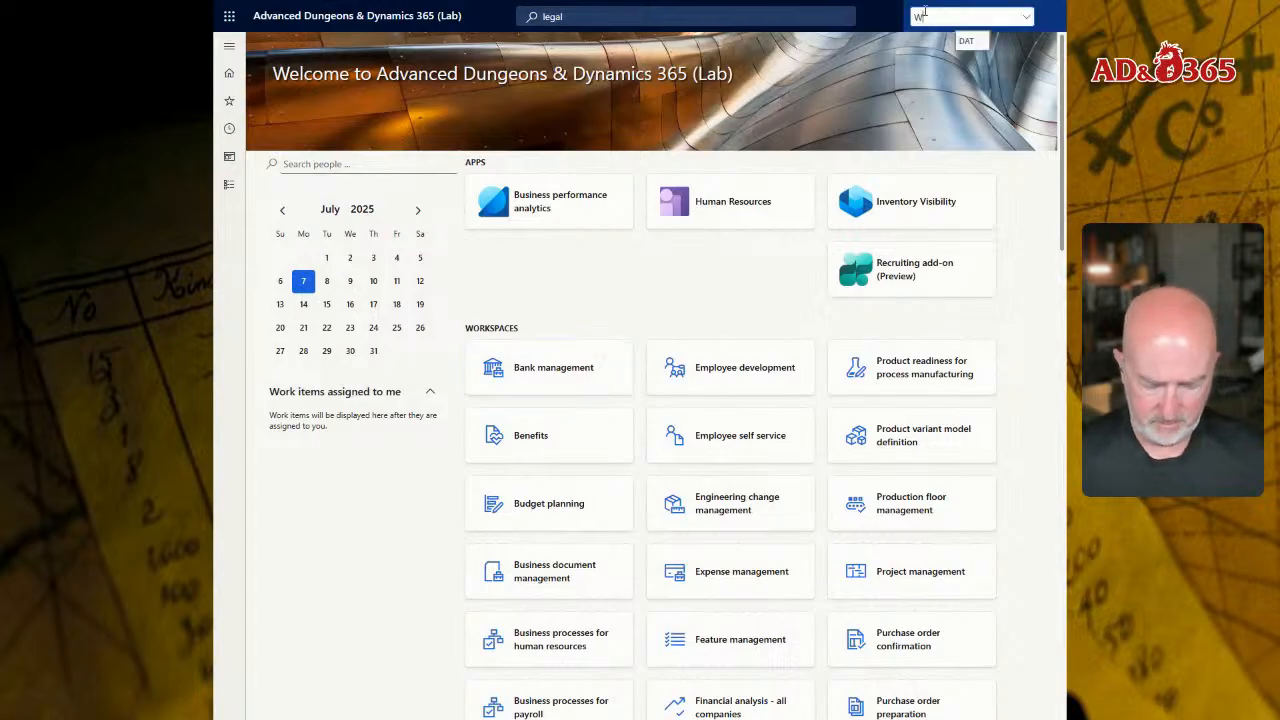
type("DTC")
key("Return")
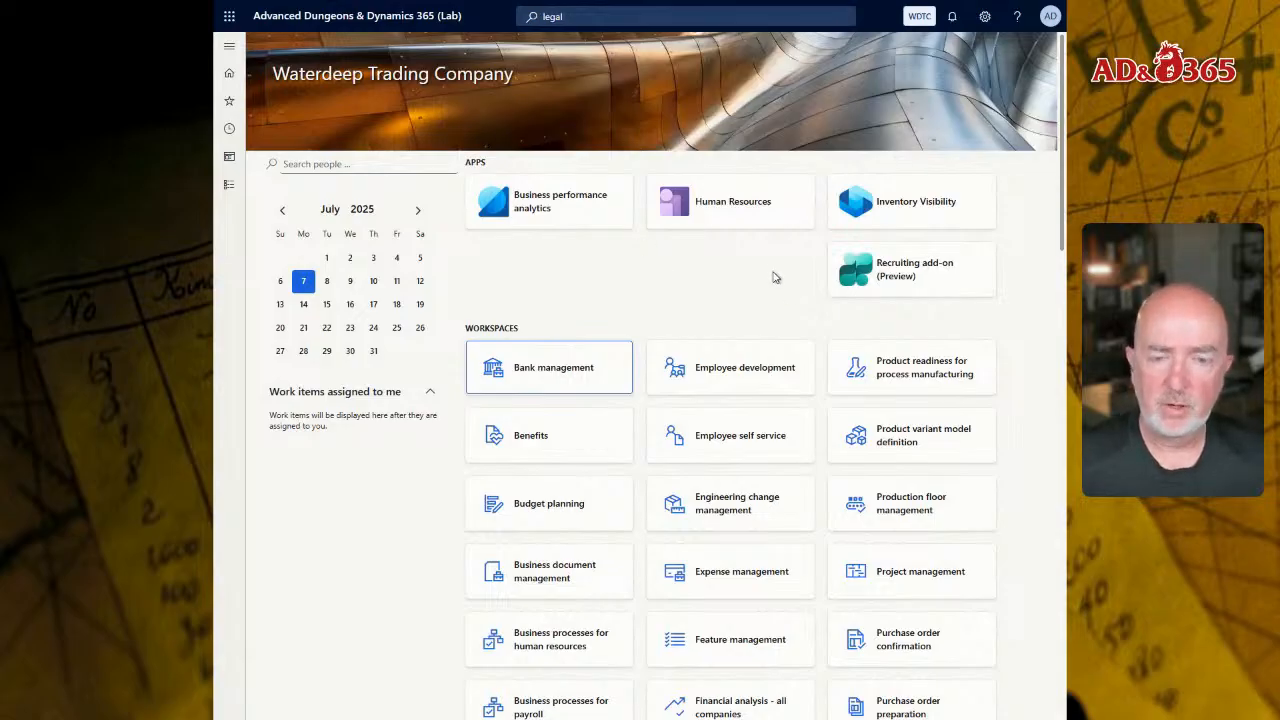
Step: Search for "sys" and open the System administration workspace
left_click(920, 16)
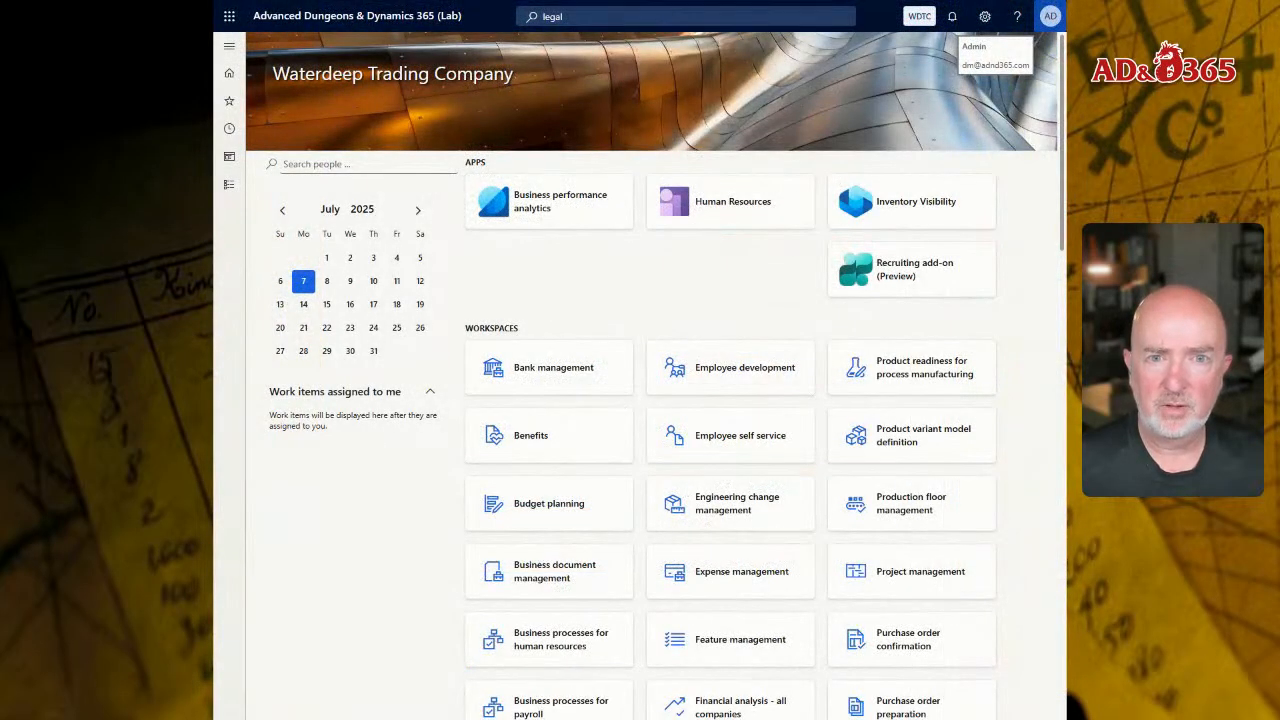
left_click(627, 18)
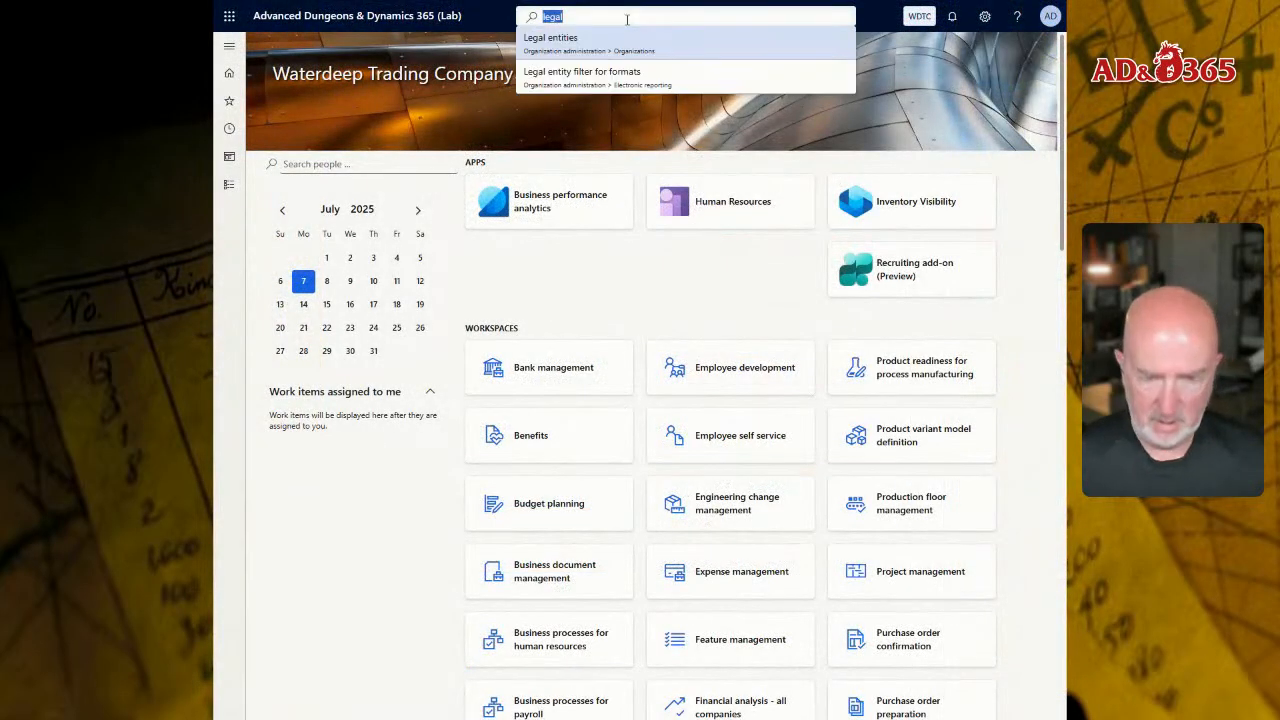
type("sys")
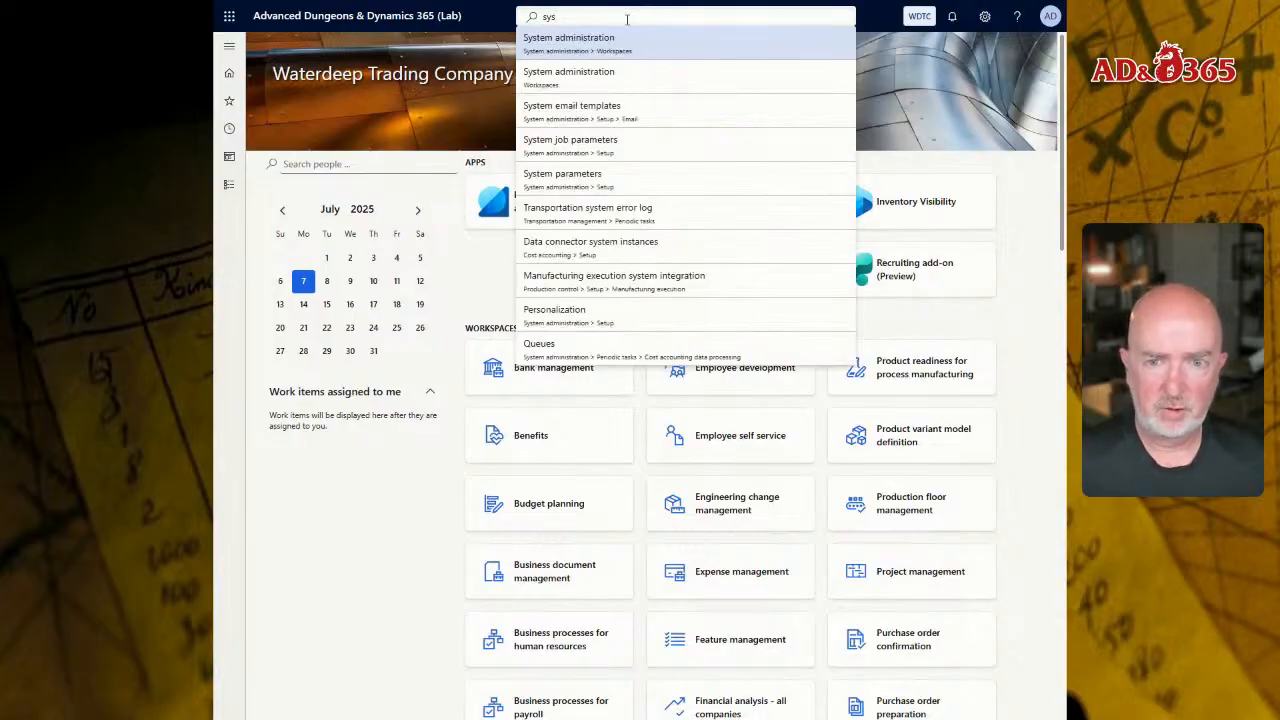
key("Down")
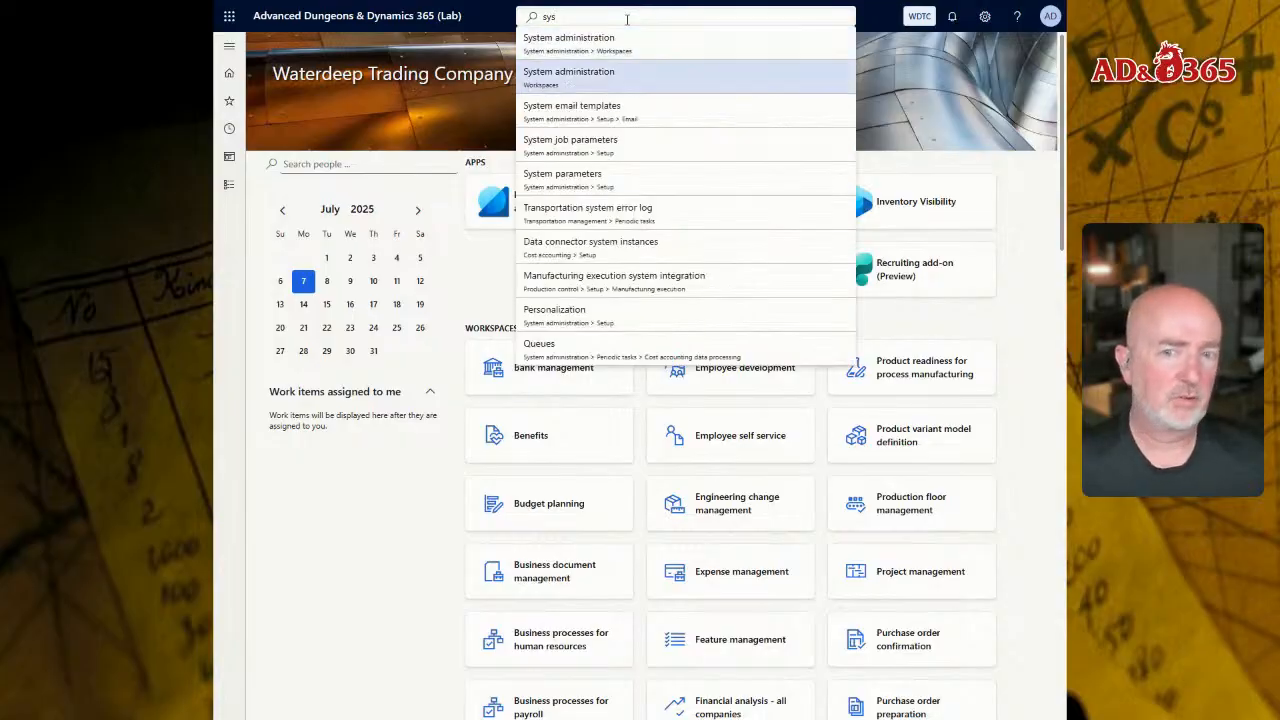
key("Up")
key("Down")
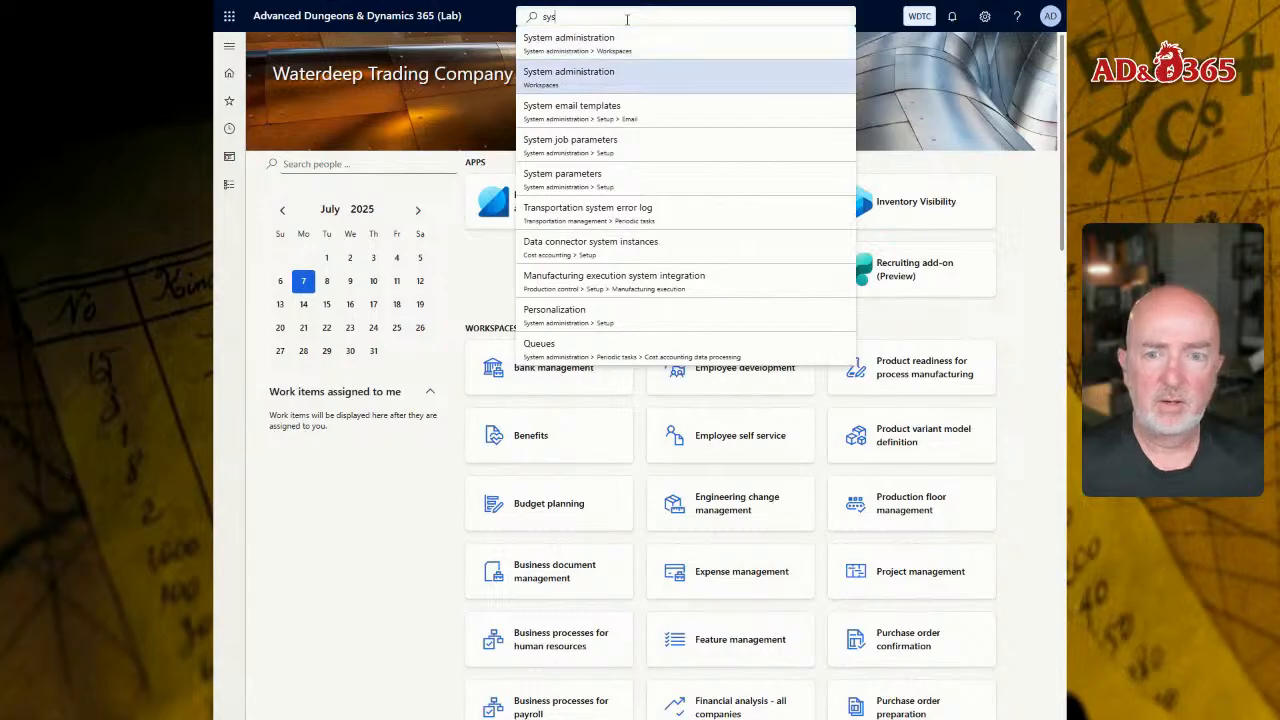
key("Up")
key("Escape")
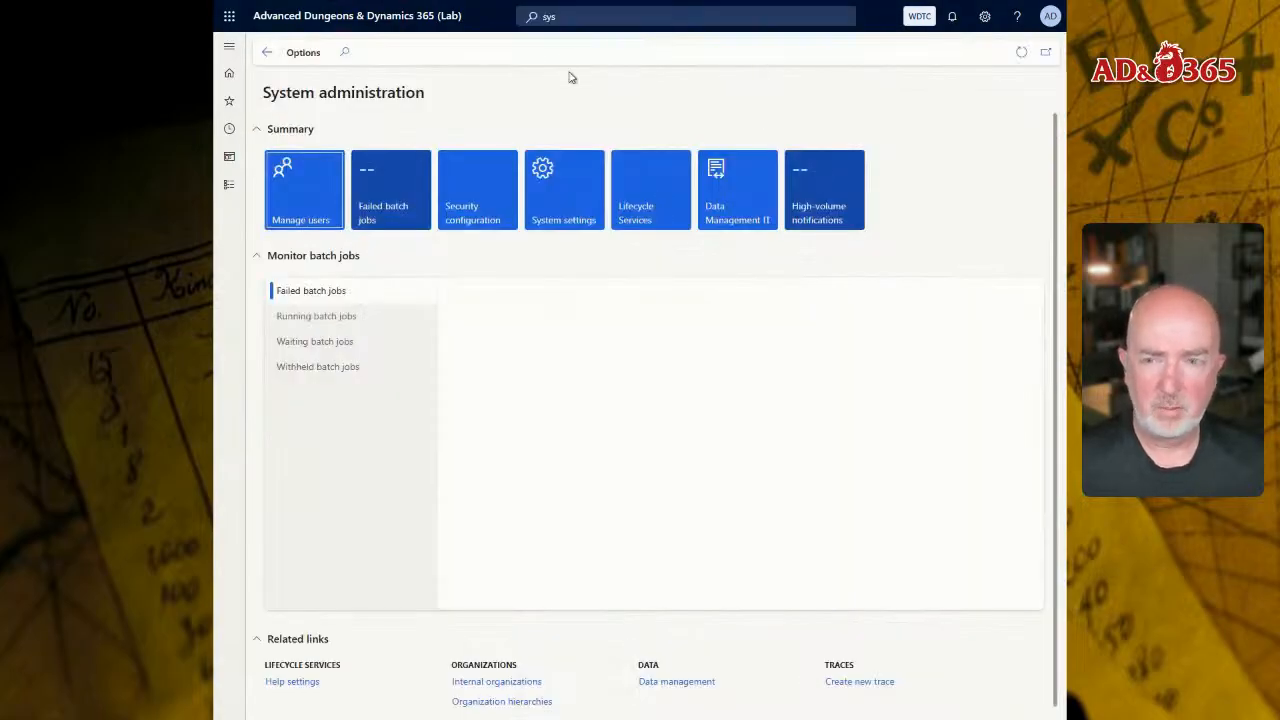
Step: Browse the modules to System administration and open its System administration workspace from there
left_click(231, 192)
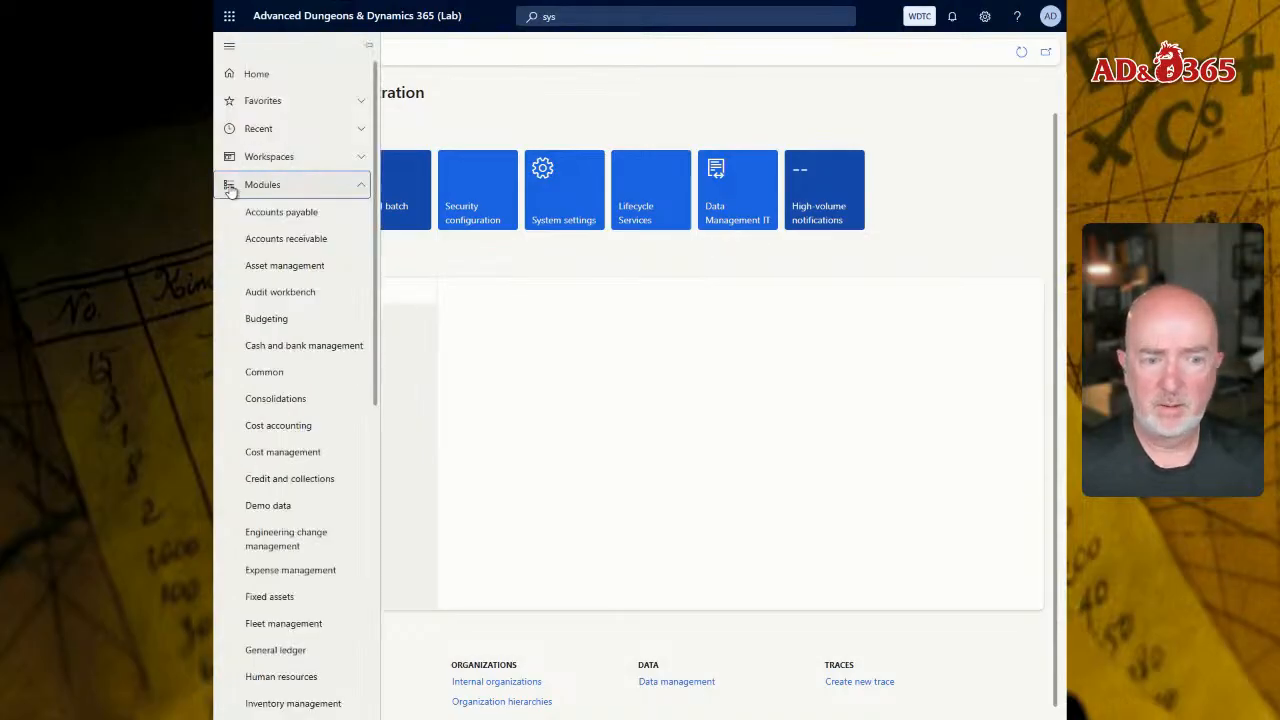
scroll(320, 560, "down", 5)
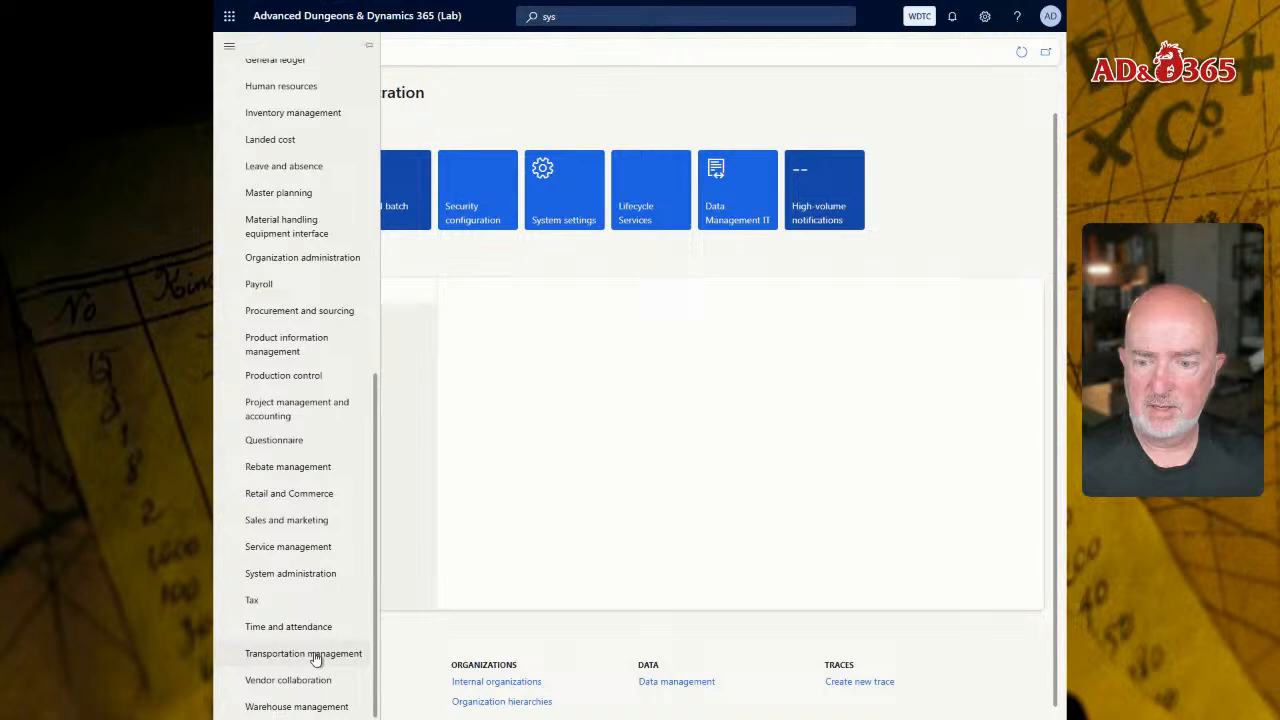
left_click(314, 580)
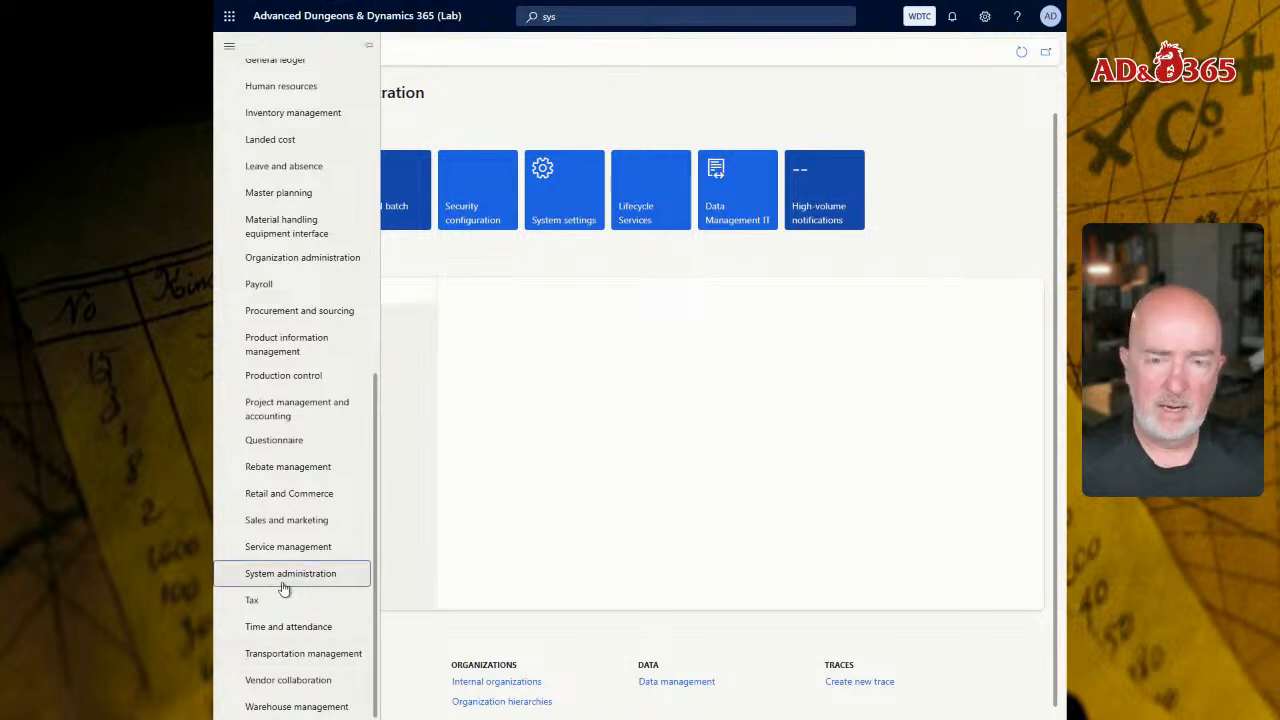
left_click(288, 587)
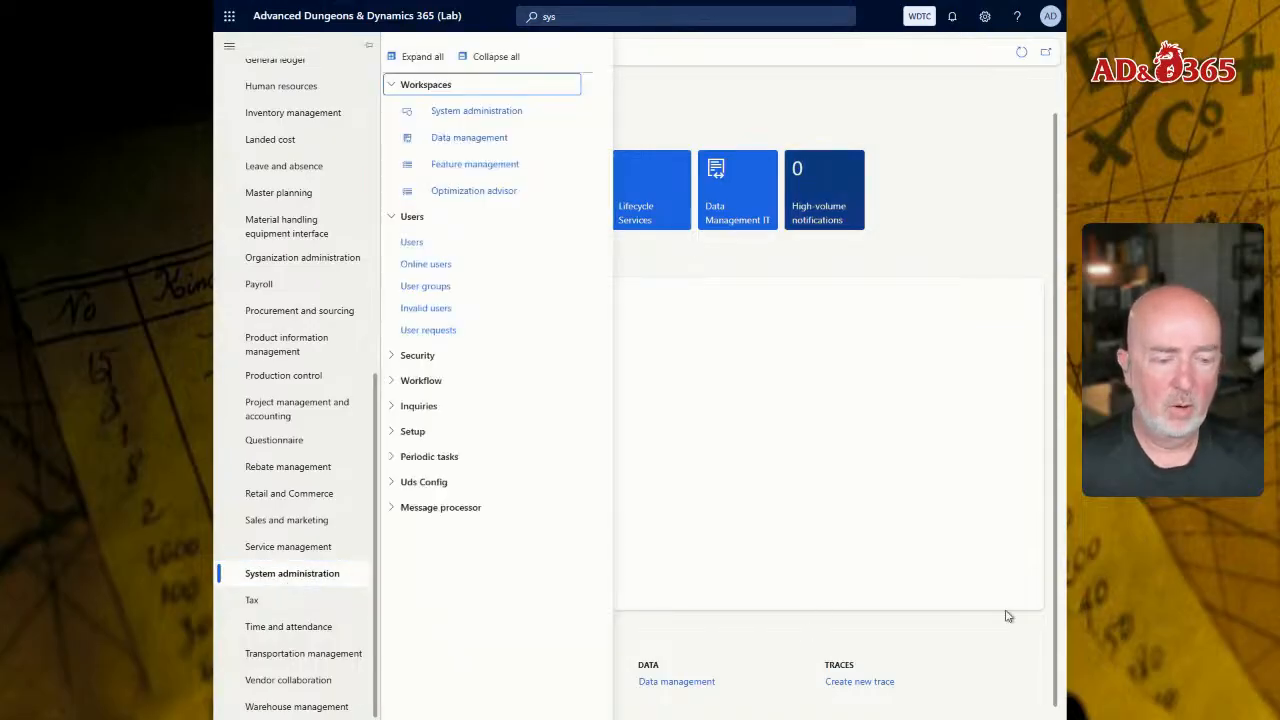
left_click(481, 112)
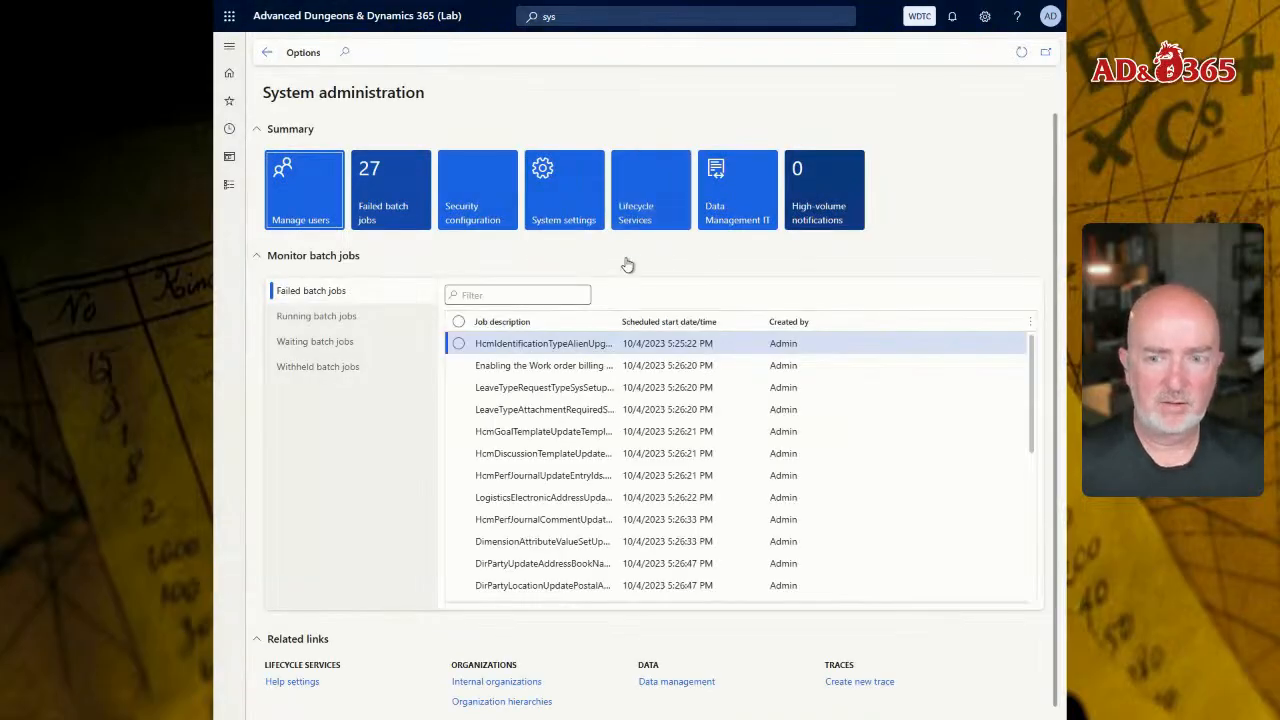
Step: Open the Users list through Manage users, and reopen it from the System administration module's Users group
left_click(309, 205)
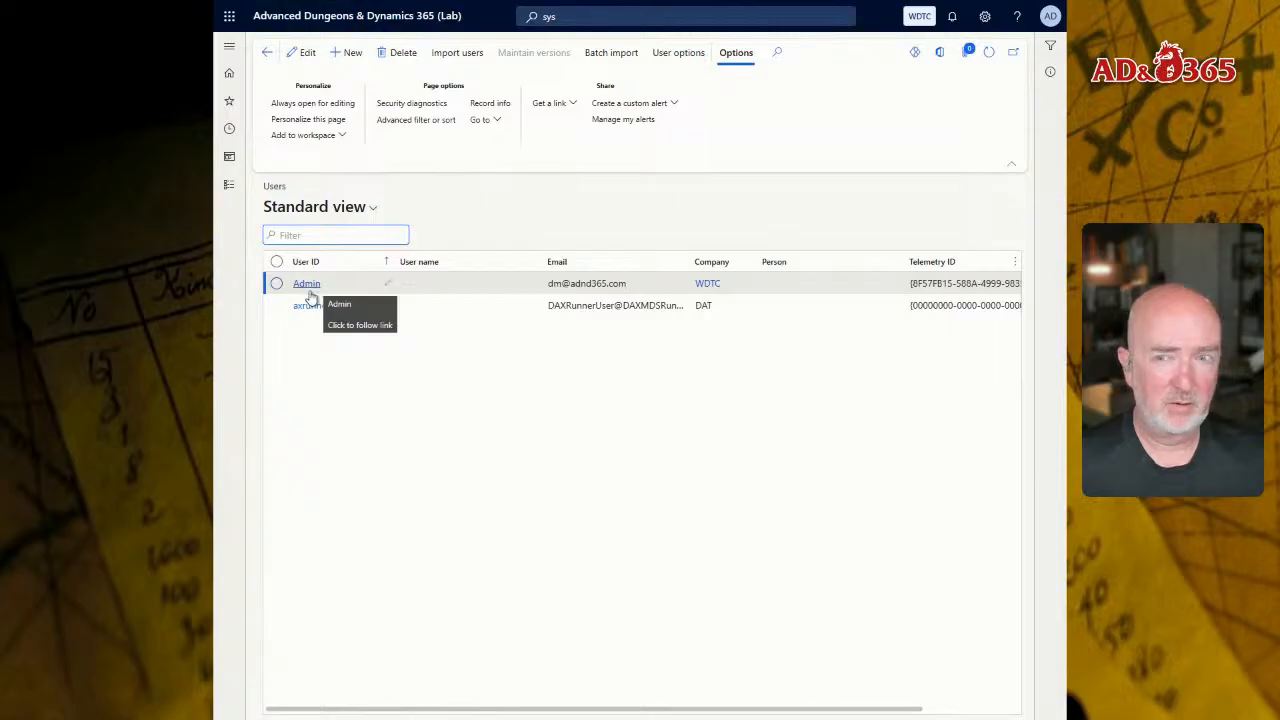
left_click(233, 190)
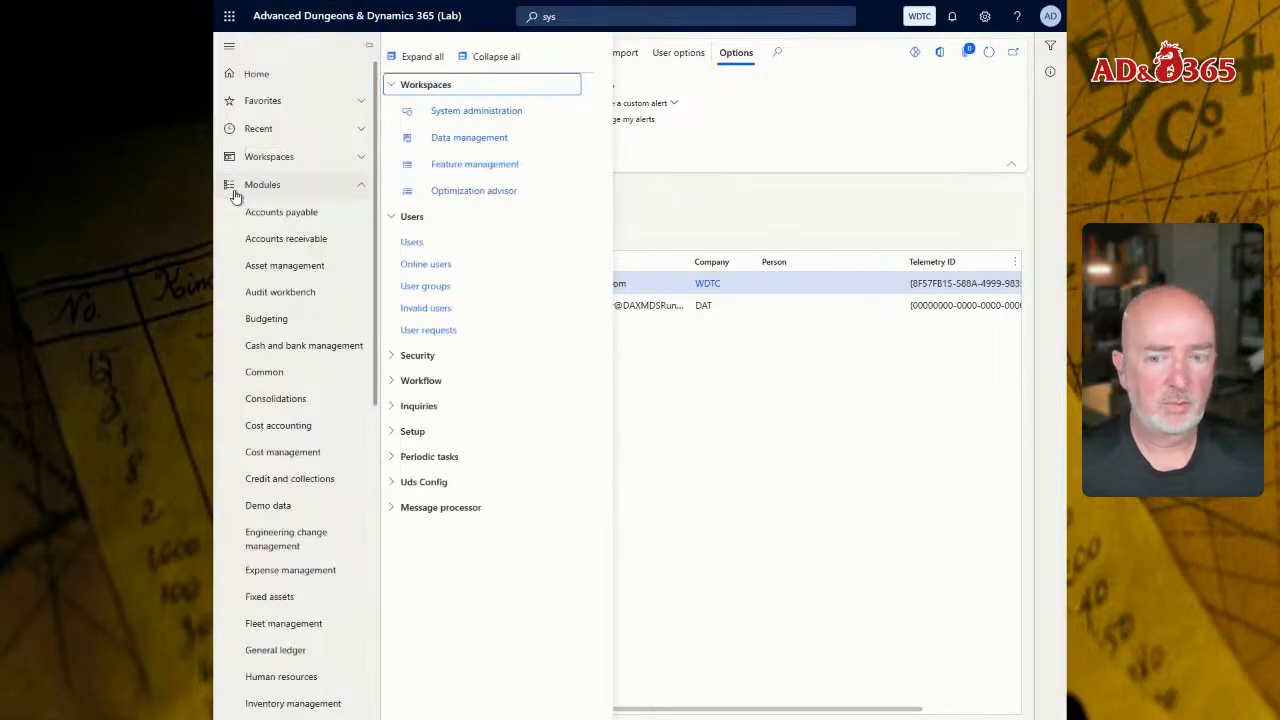
left_click(421, 246)
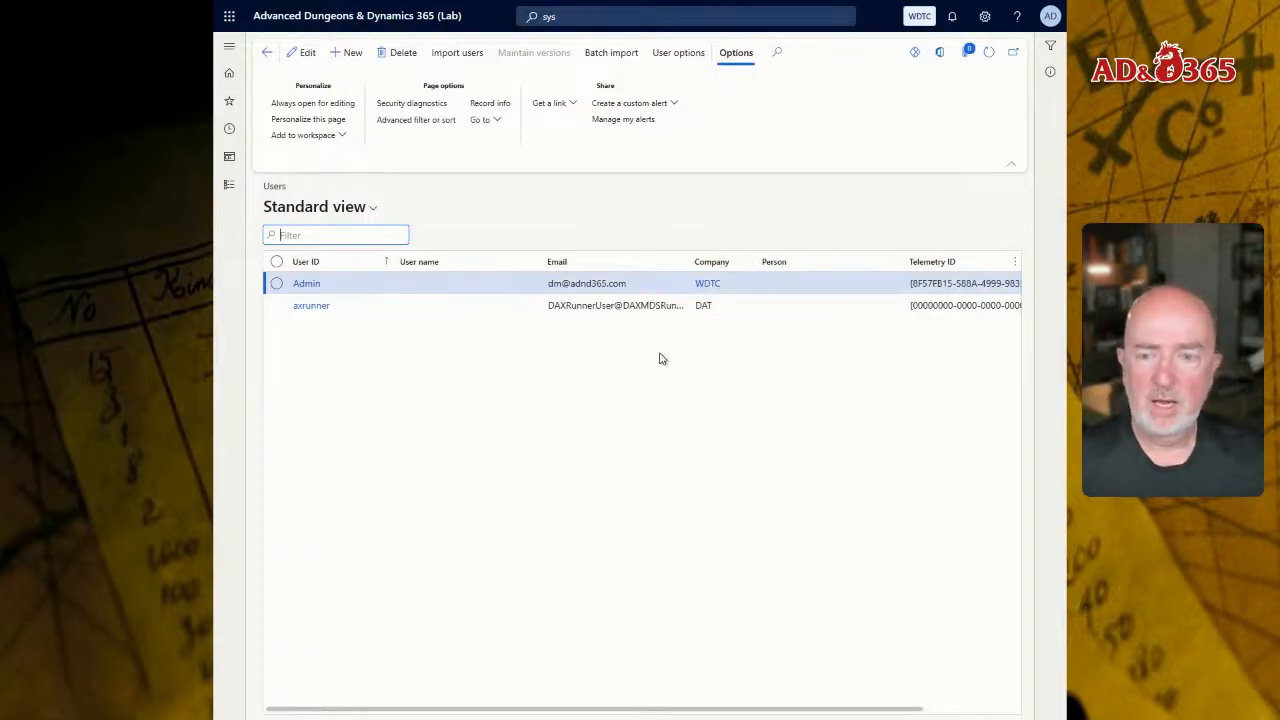
Step: Open the Admin user record for editing, and switch its company to DAT and back to WDTC
left_click(307, 285)
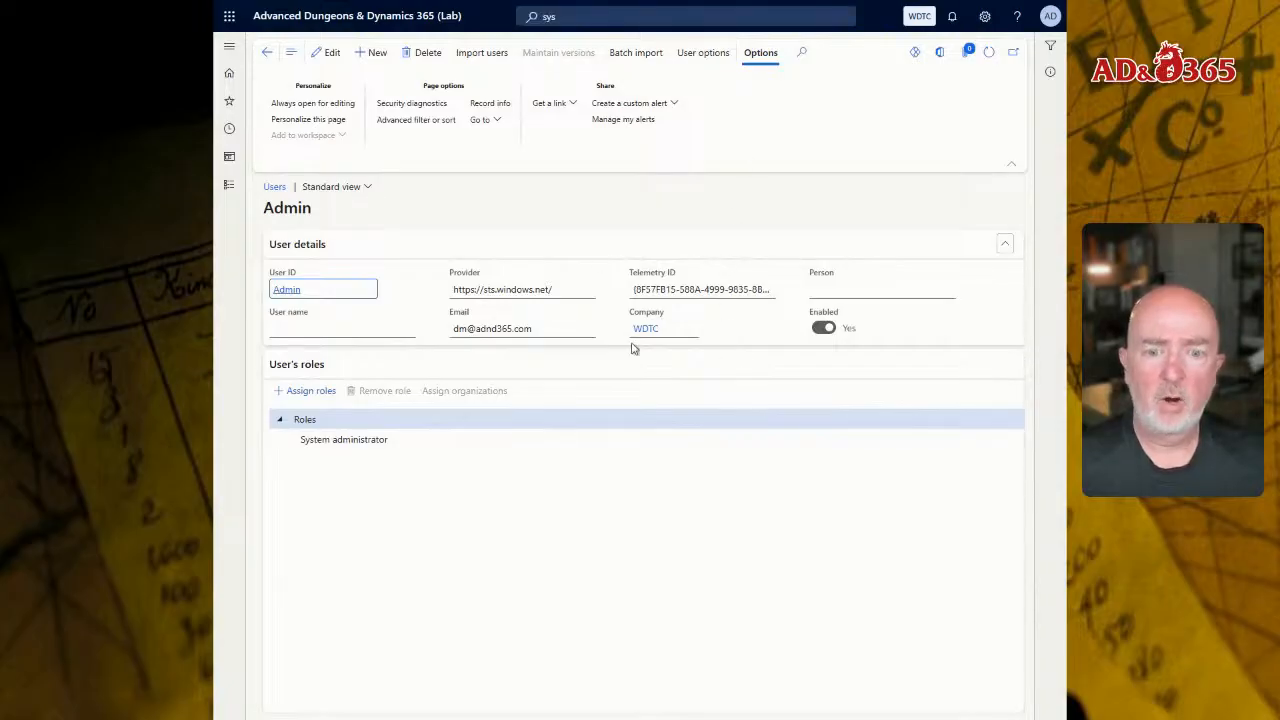
left_click(316, 60)
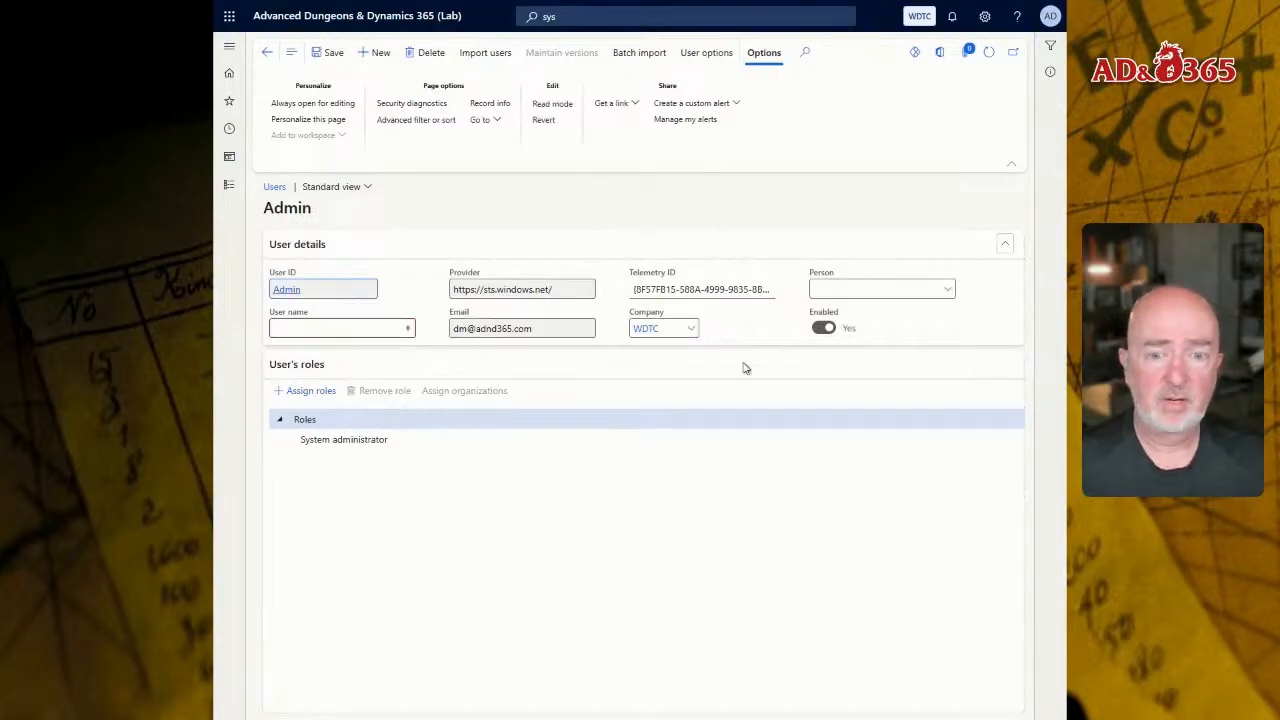
left_click(691, 328)
left_click(667, 370)
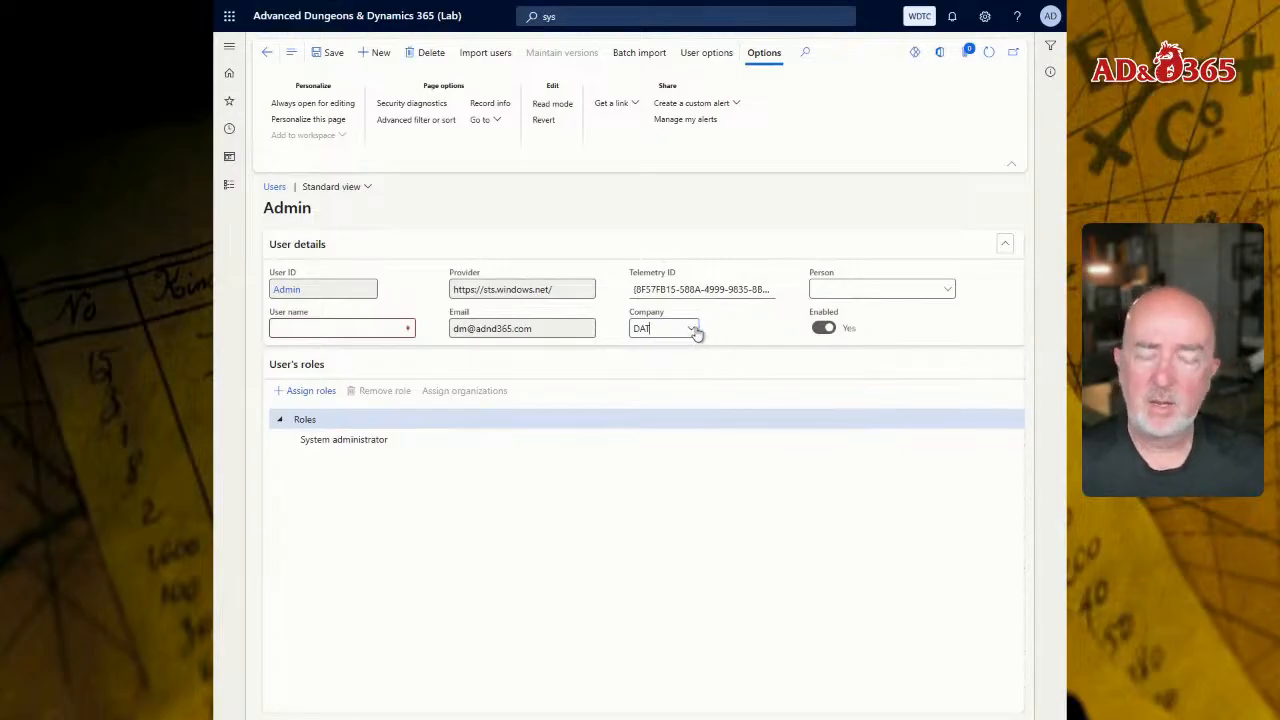
left_click(690, 329)
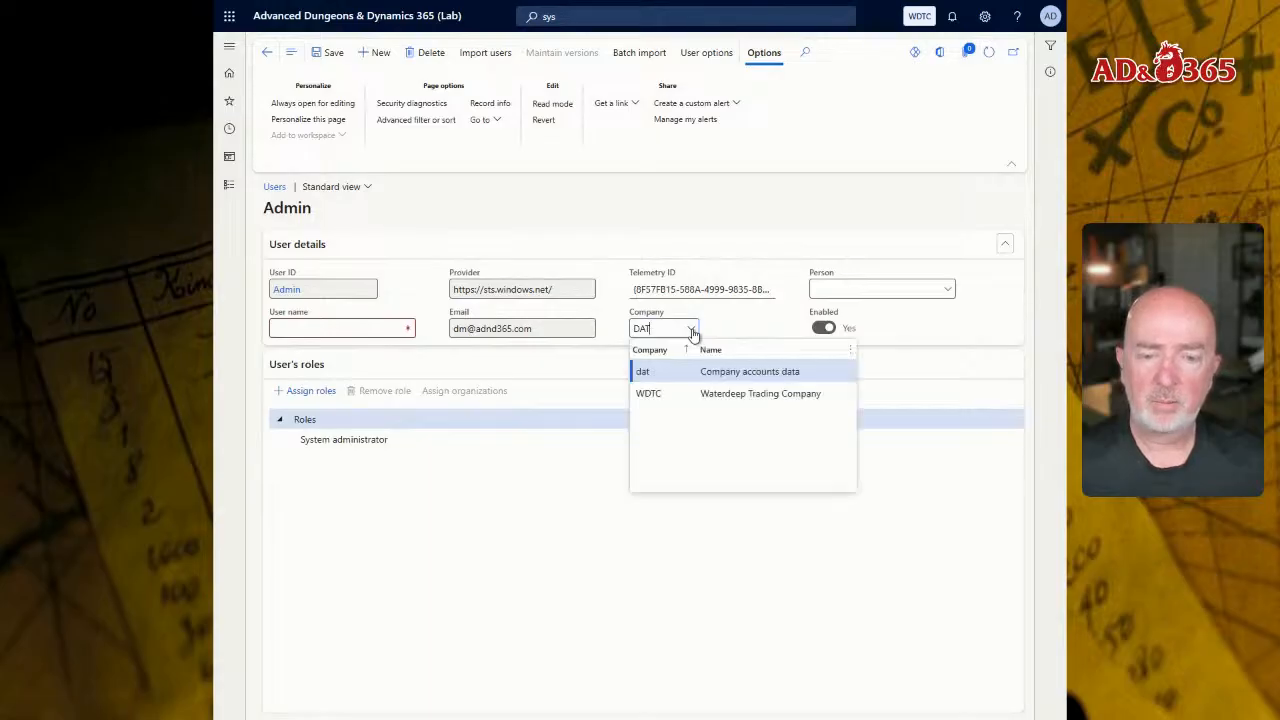
left_click(685, 393)
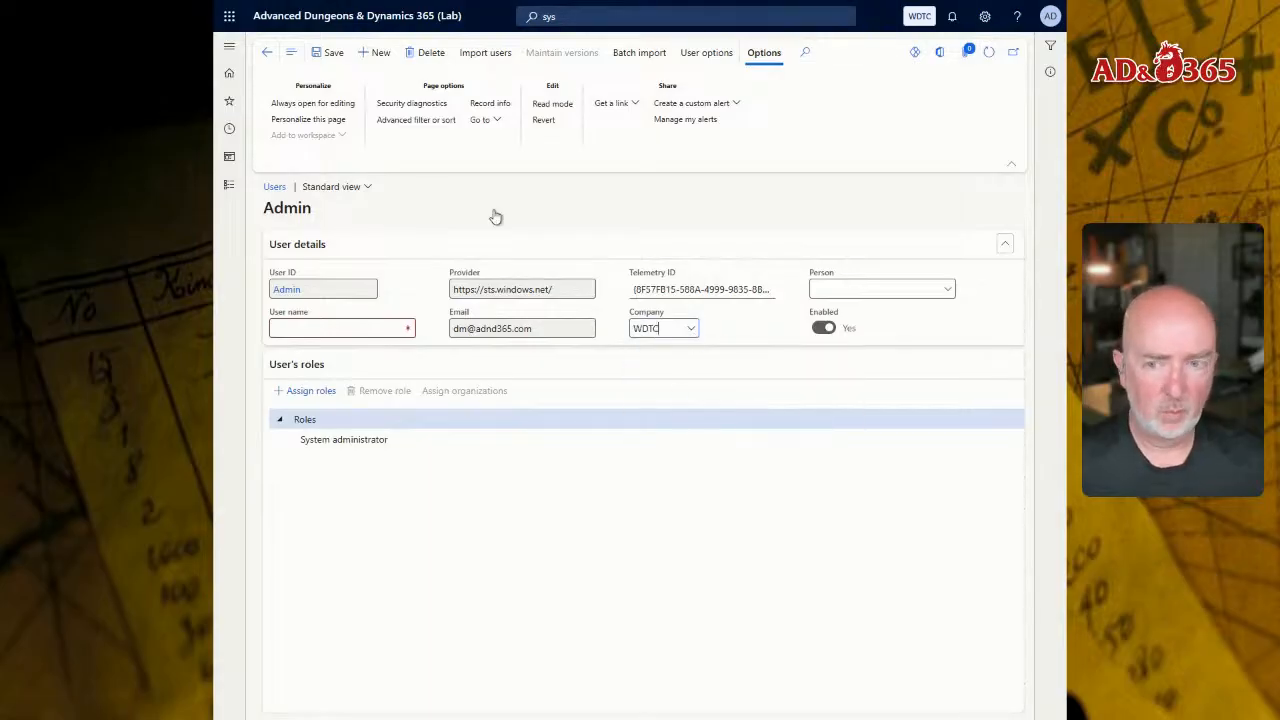
Step: Set the Admin record's user name to "Dungeon Master" and save the user
left_click(320, 58)
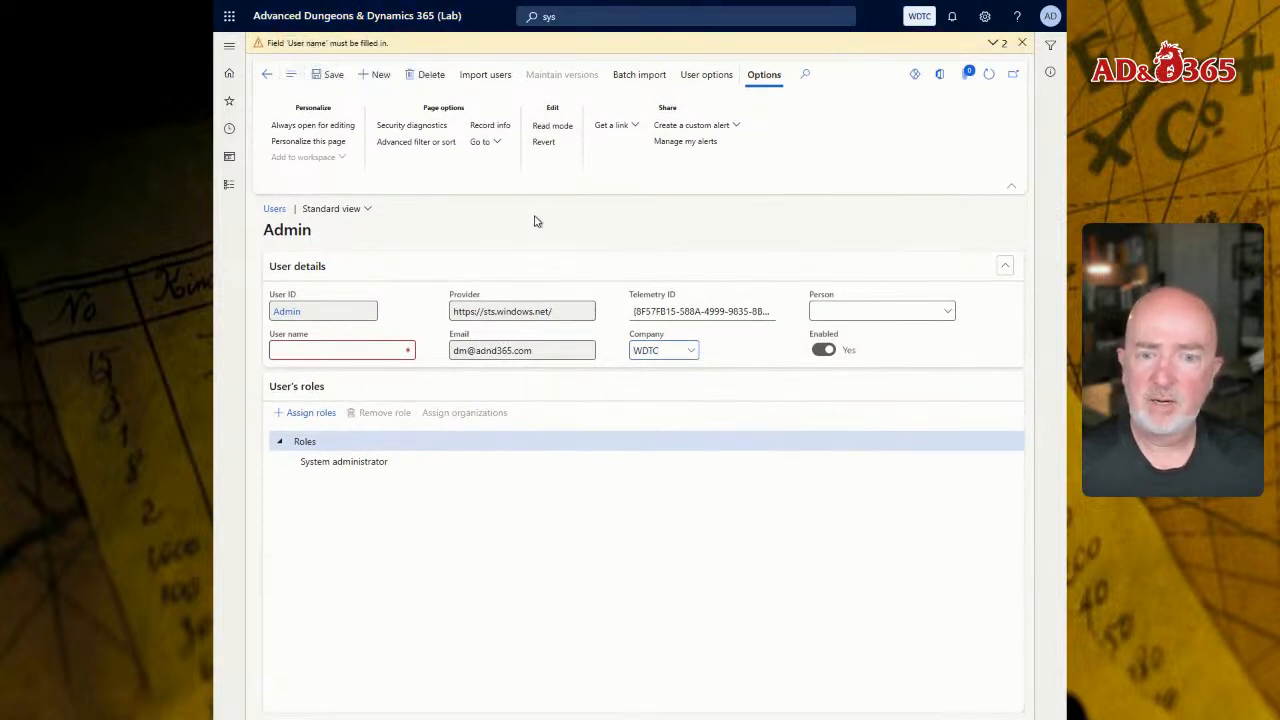
left_click(355, 359)
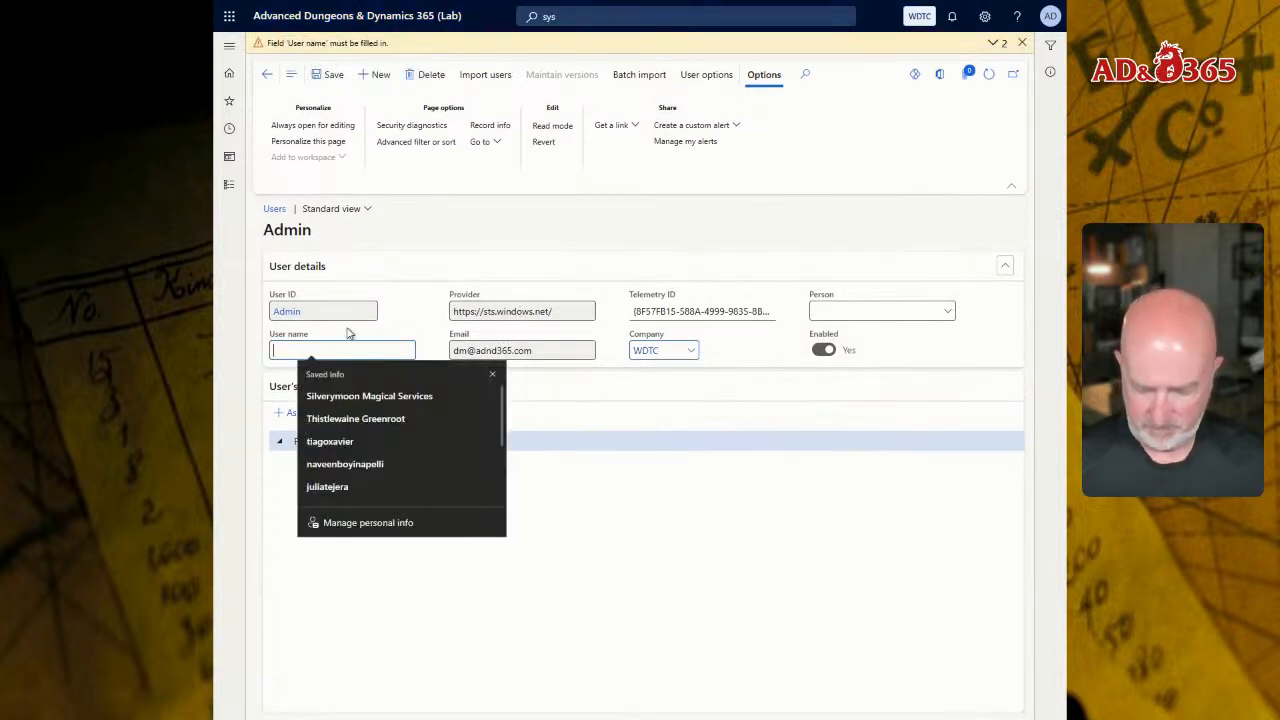
type("Dungeon Master")
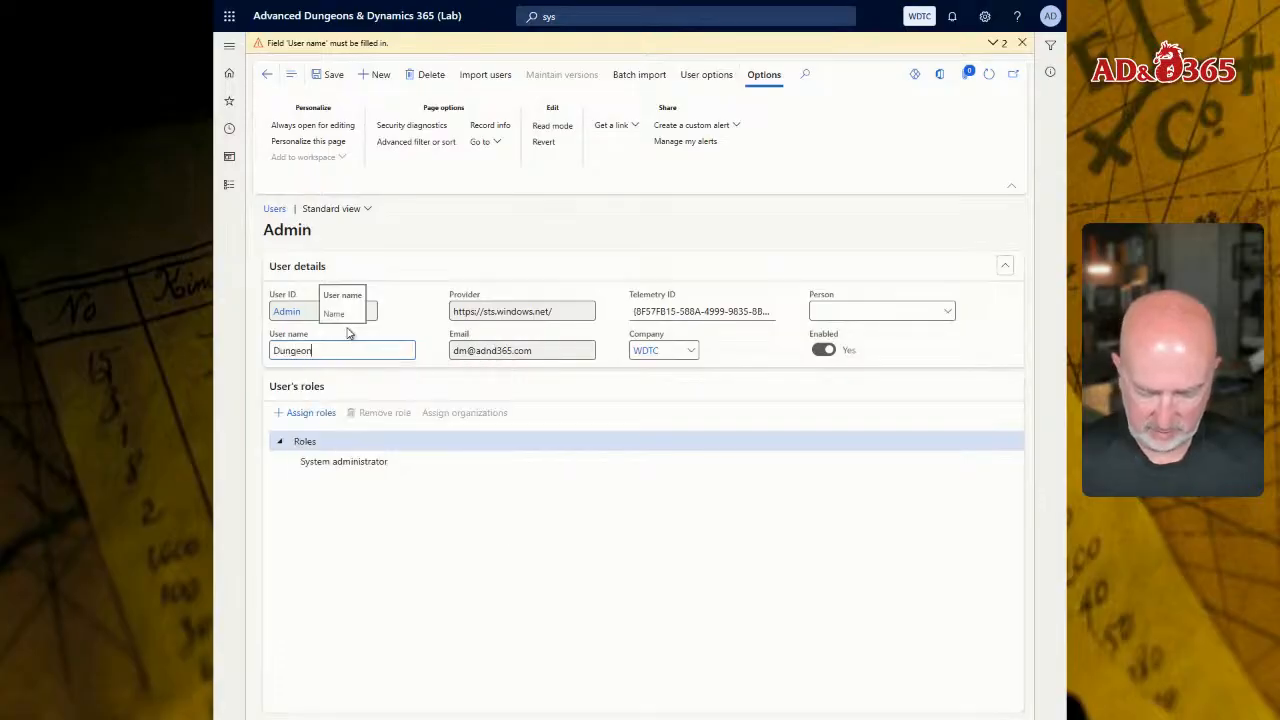
left_click(323, 74)
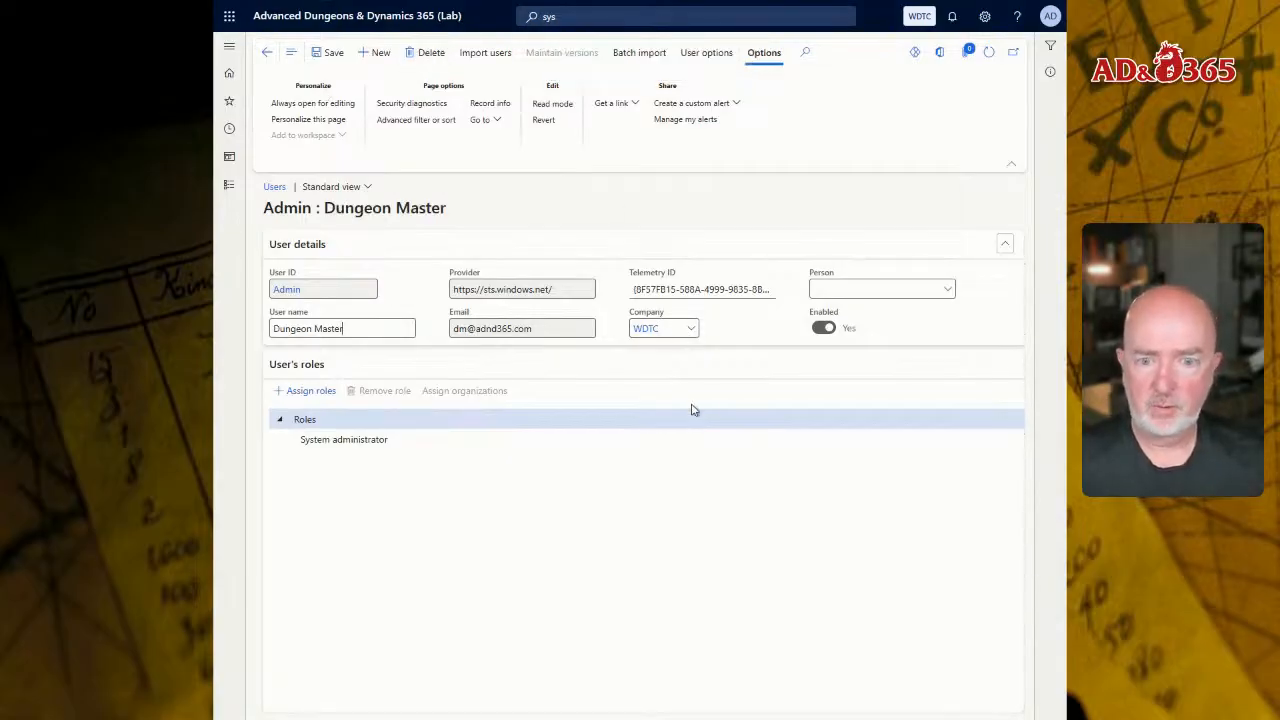
Step: Return to the home page, search for "users" and open the Users list
left_click(340, 31)
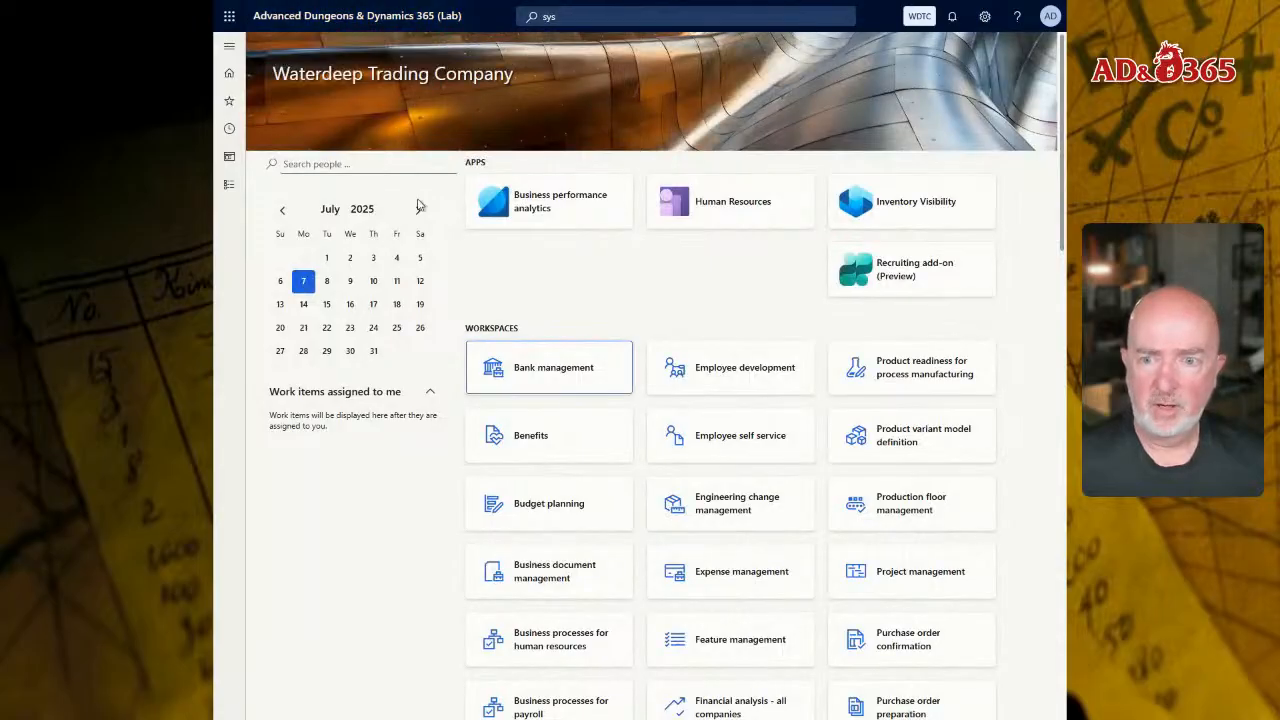
right_click(368, 508)
key("Escape")
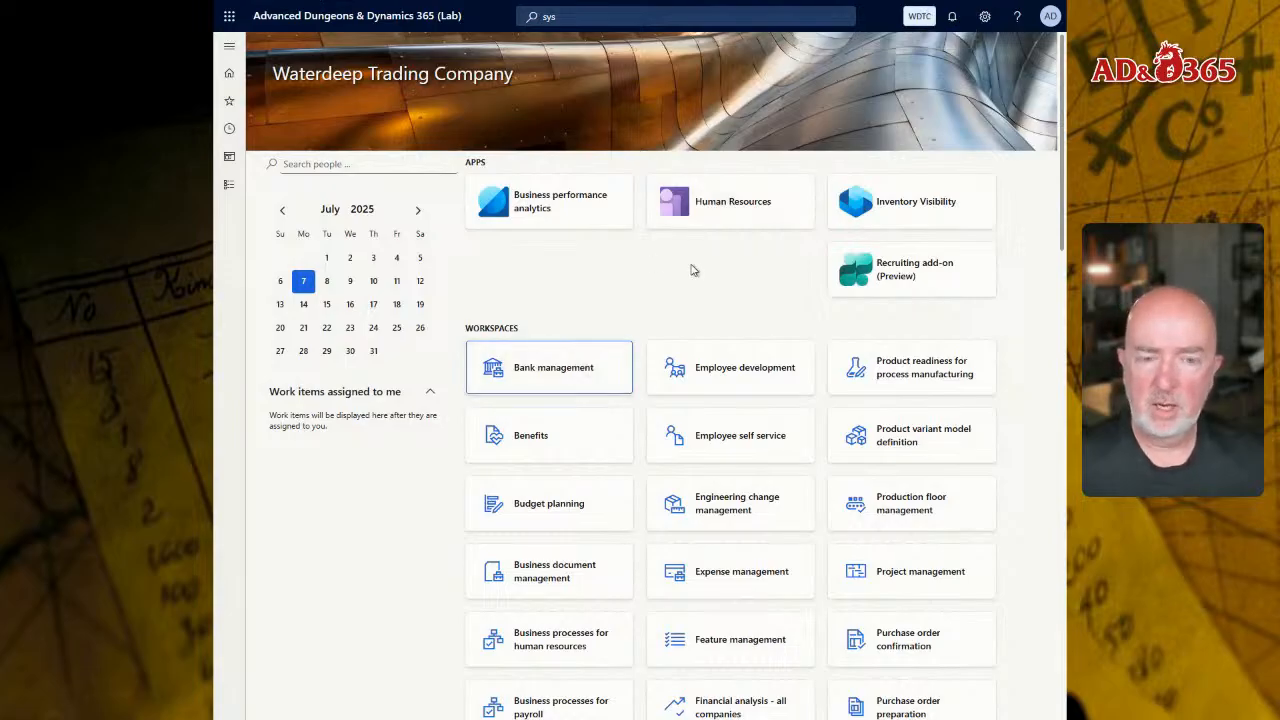
left_click(577, 12)
type("users")
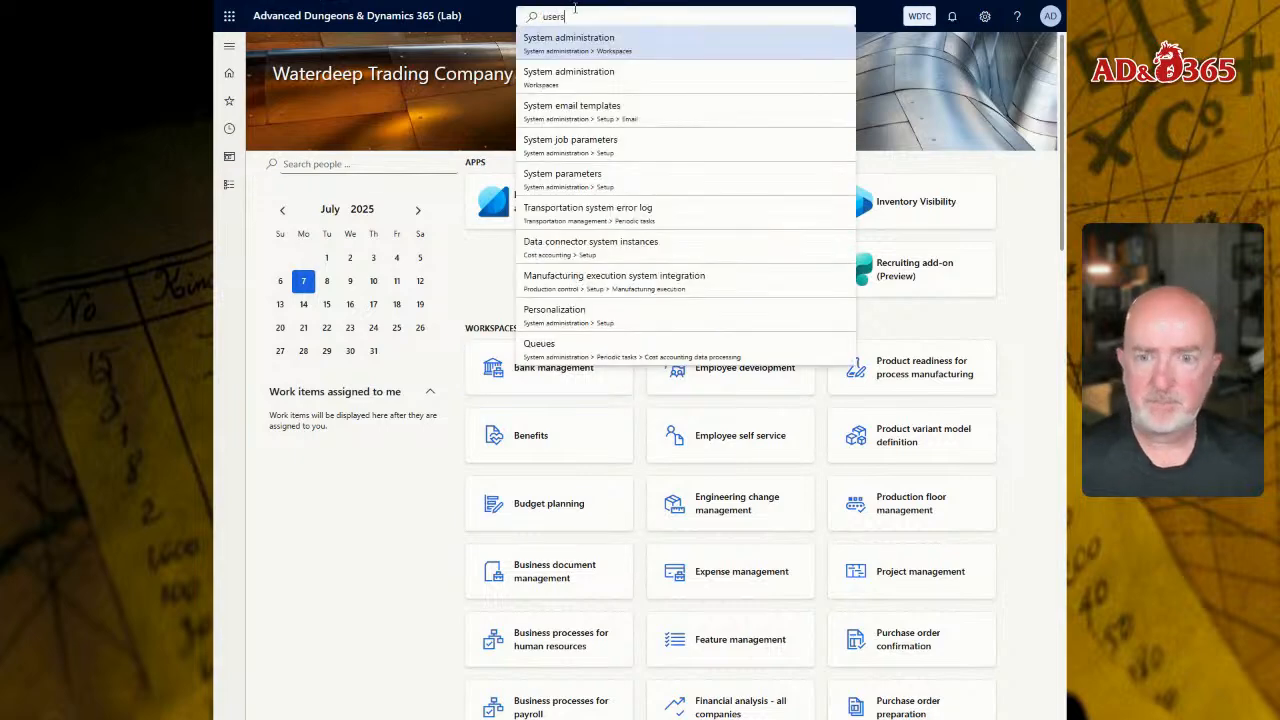
key("Return")
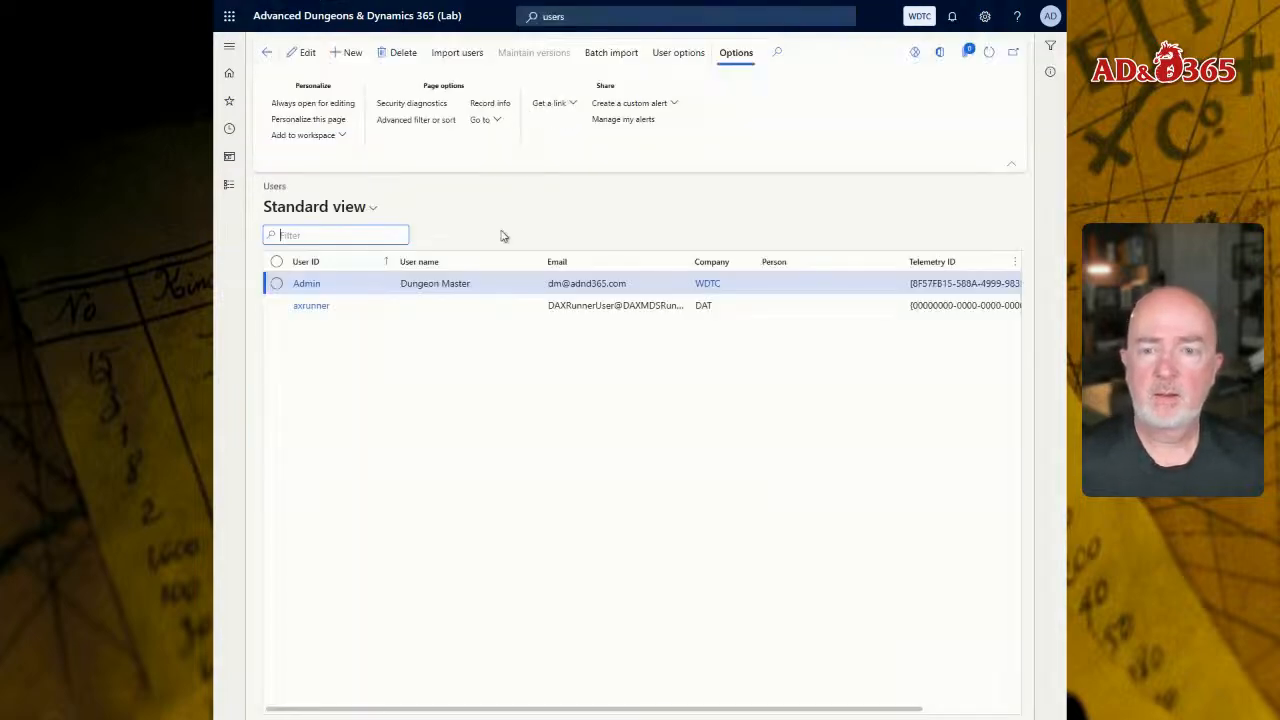
Step: Reopen the Admin user record in edit mode and save it
left_click(303, 284)
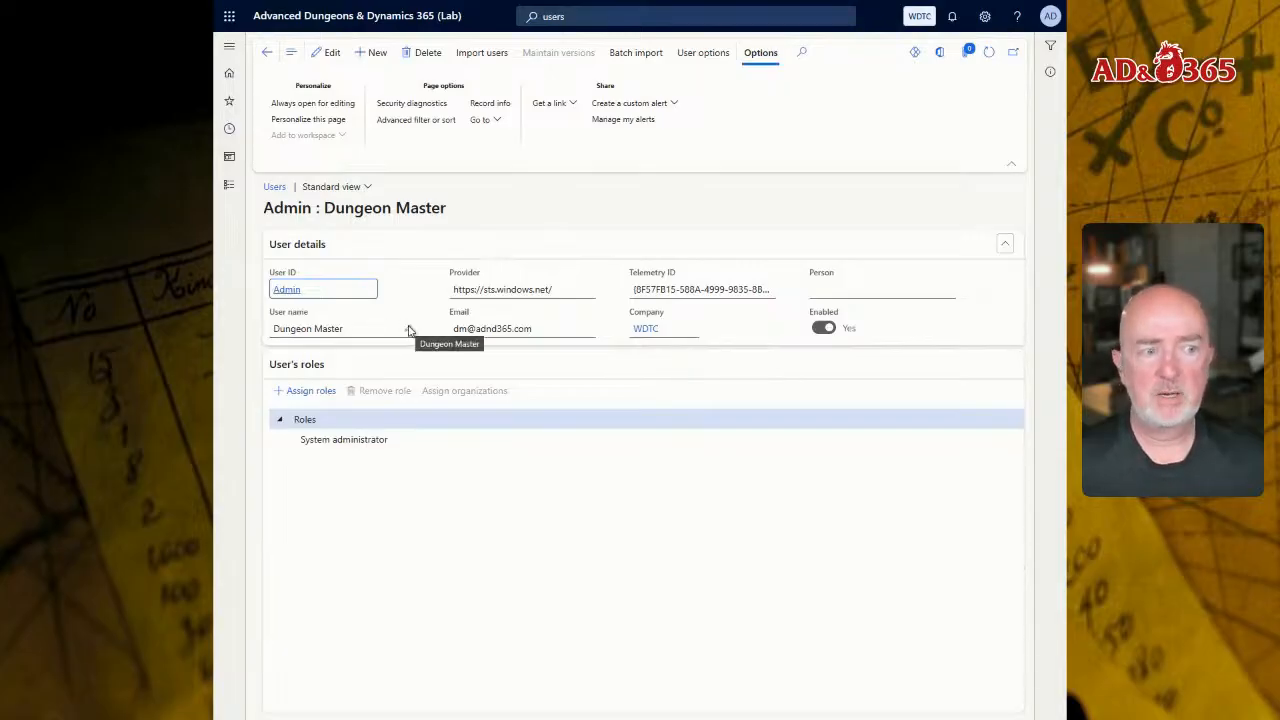
left_click(327, 60)
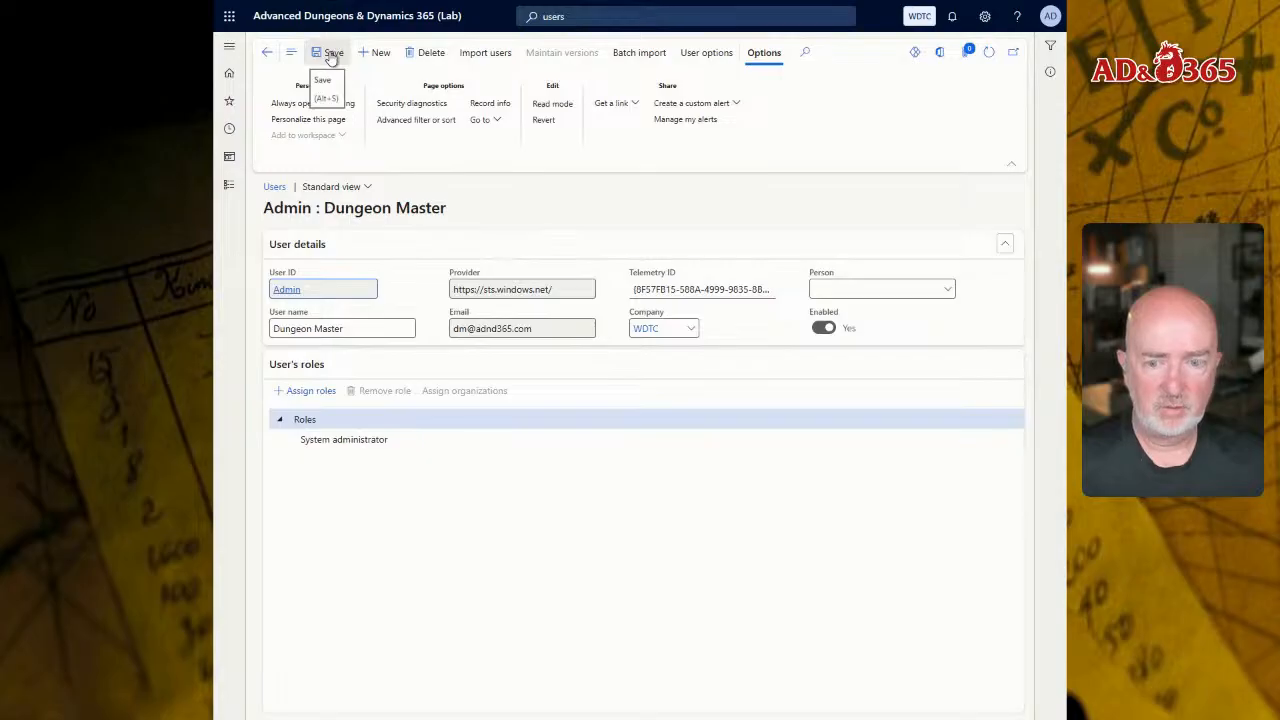
left_click(331, 58)
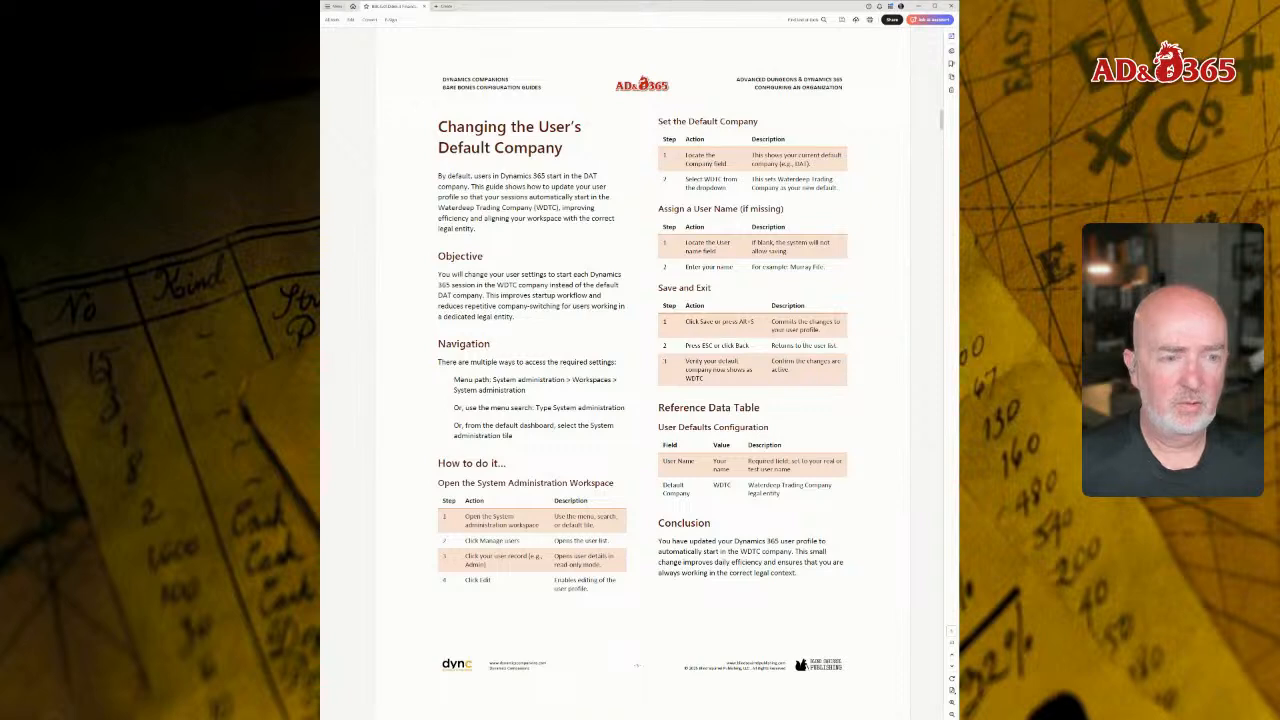
Step: Switch to the configuration guide document and page on from the "Changing the User's Default Company" section
key("Page_Down")
key("Page_Down")
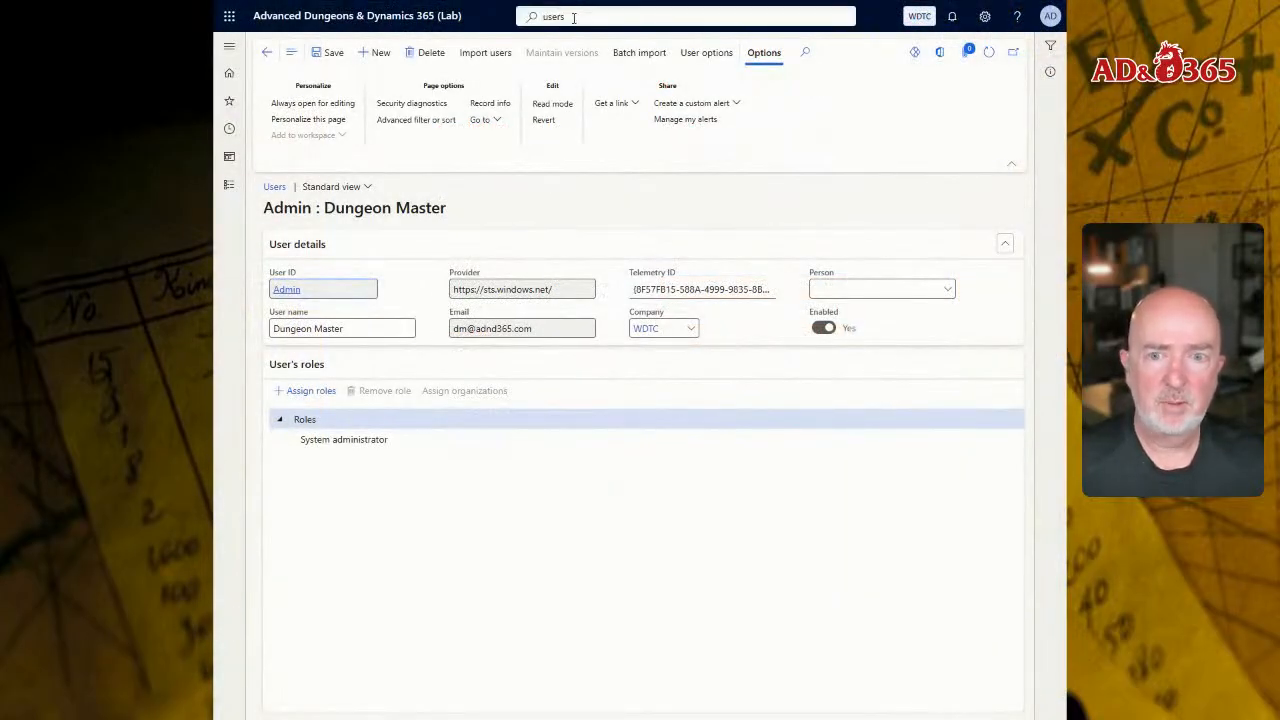
Step: Return to the home page and search for "docu typ"
left_click(420, 17)
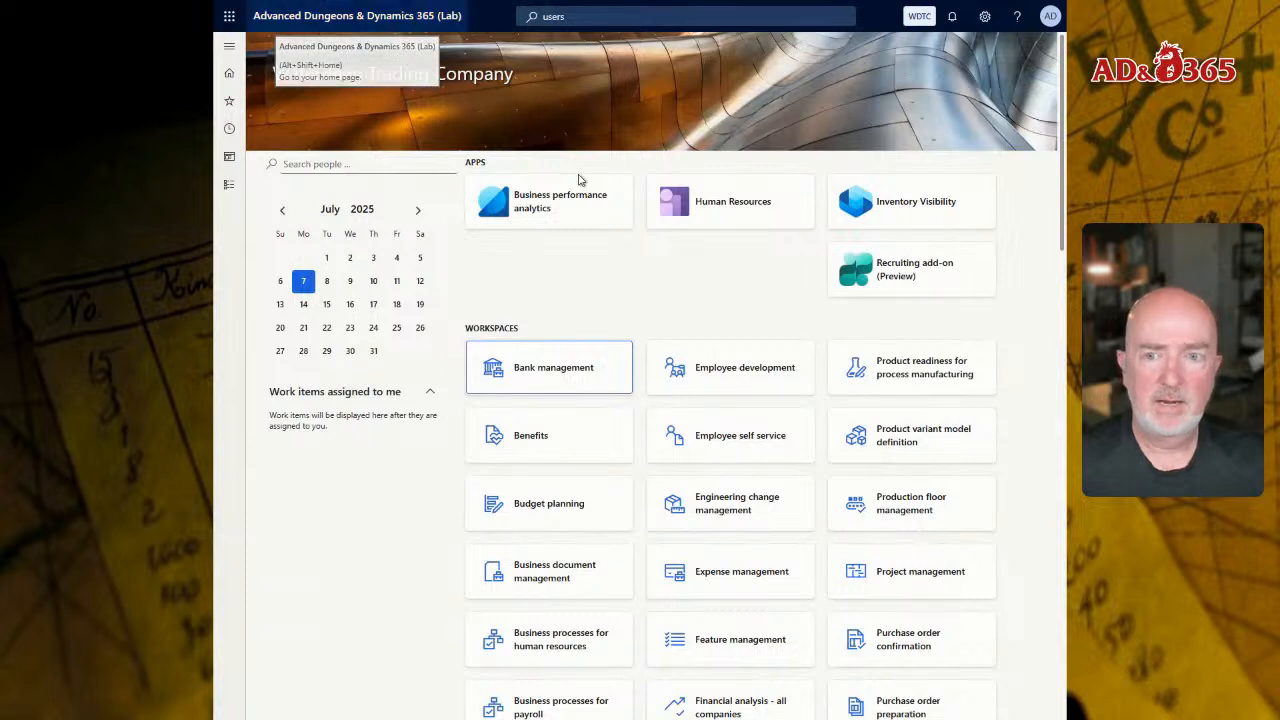
left_click(616, 15)
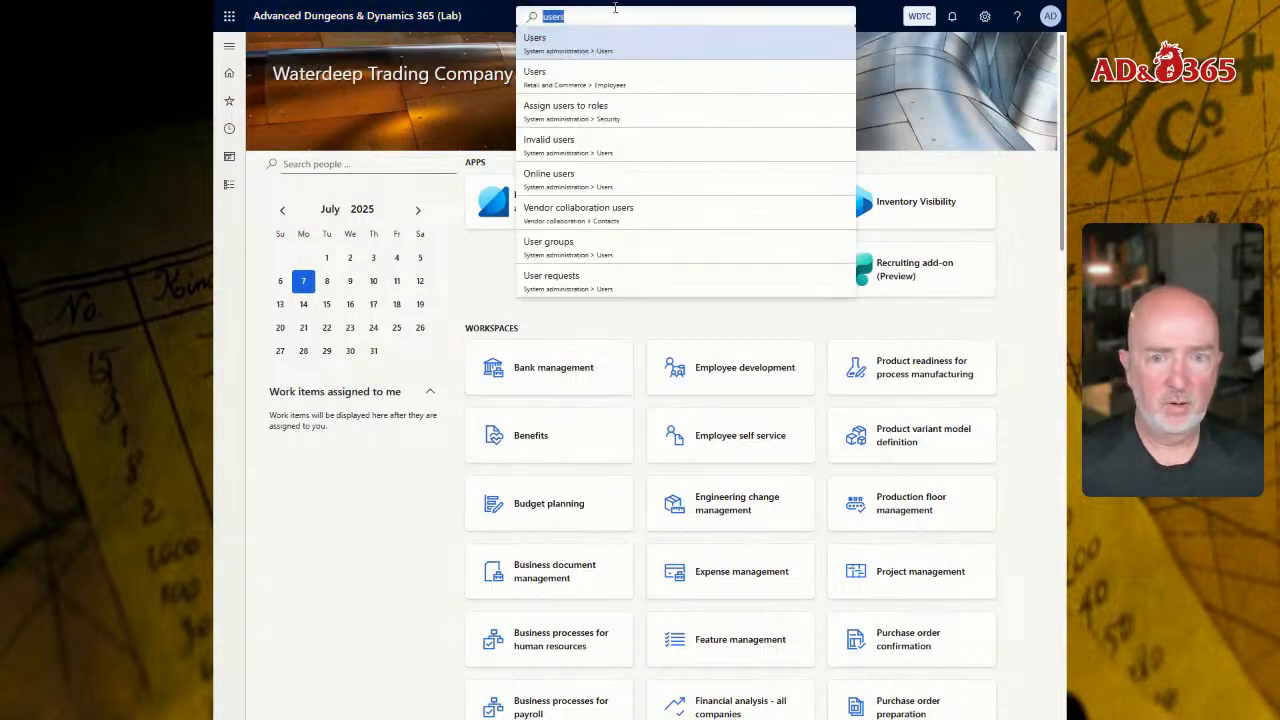
type("docu typ")
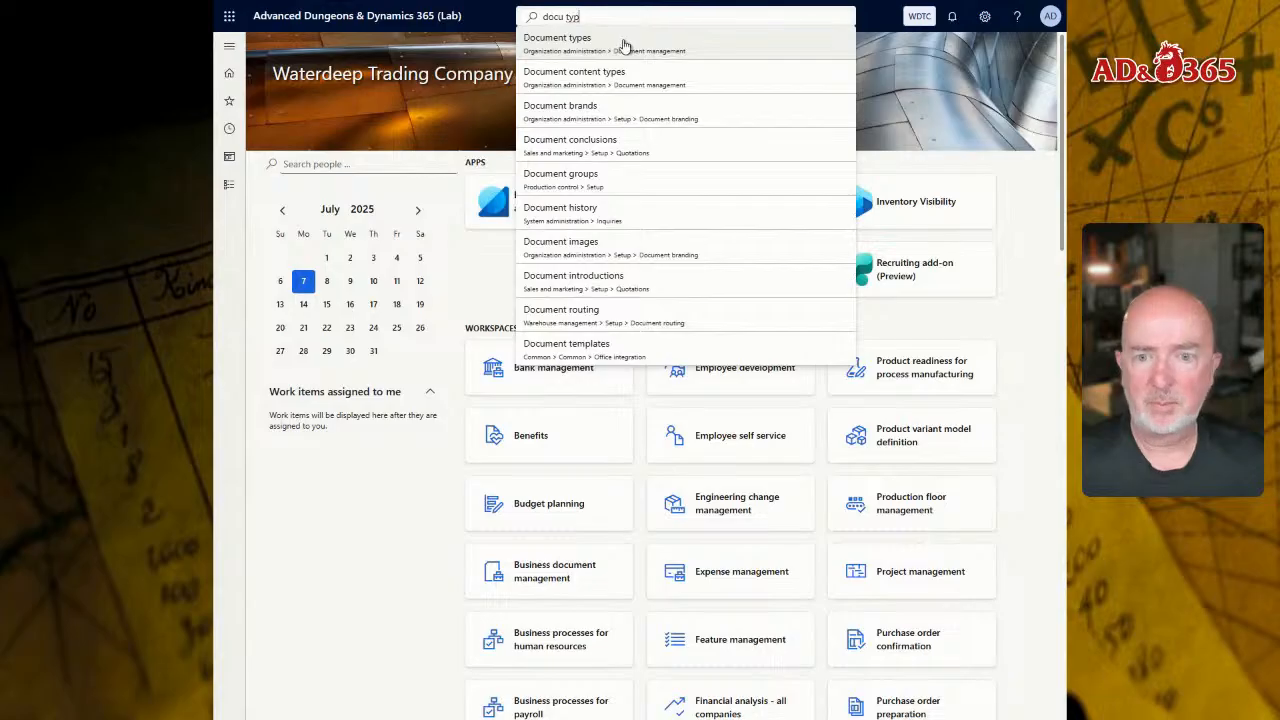
Step: Open Document types from Document management in the Organization administration module
left_click(232, 192)
left_click(229, 184)
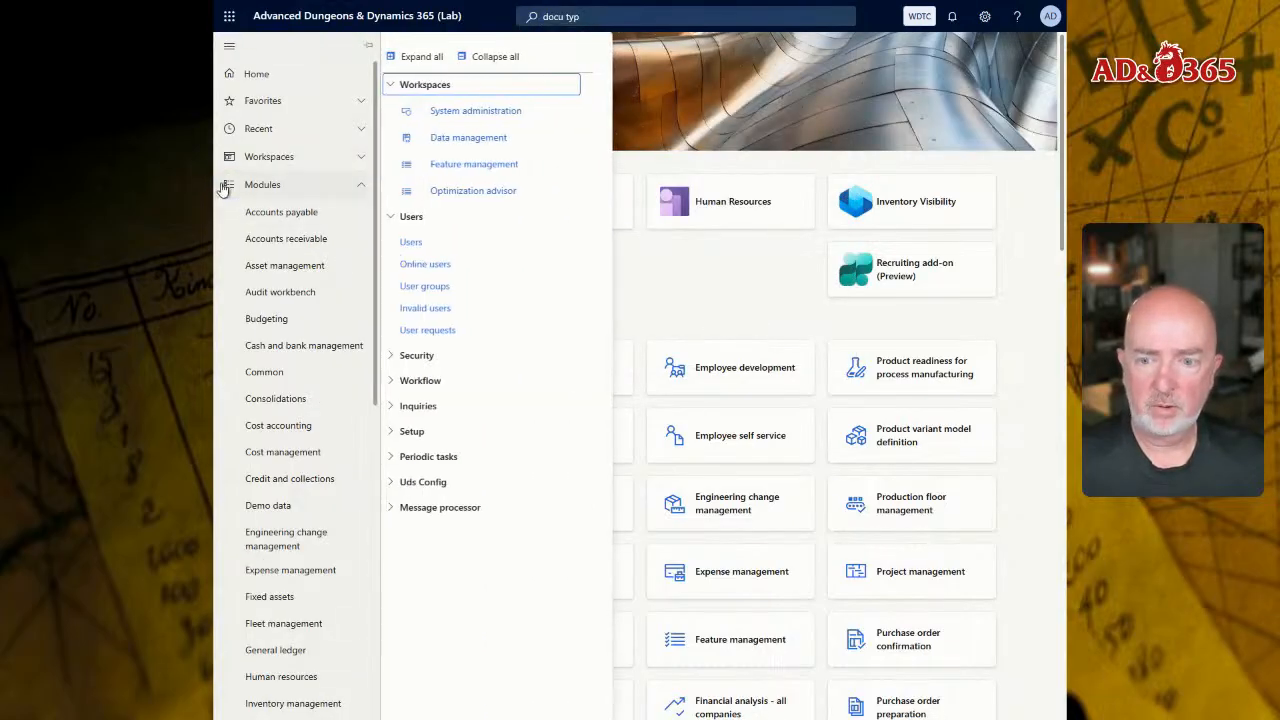
scroll(290, 630, "down", 2)
scroll(312, 620, "down", 1)
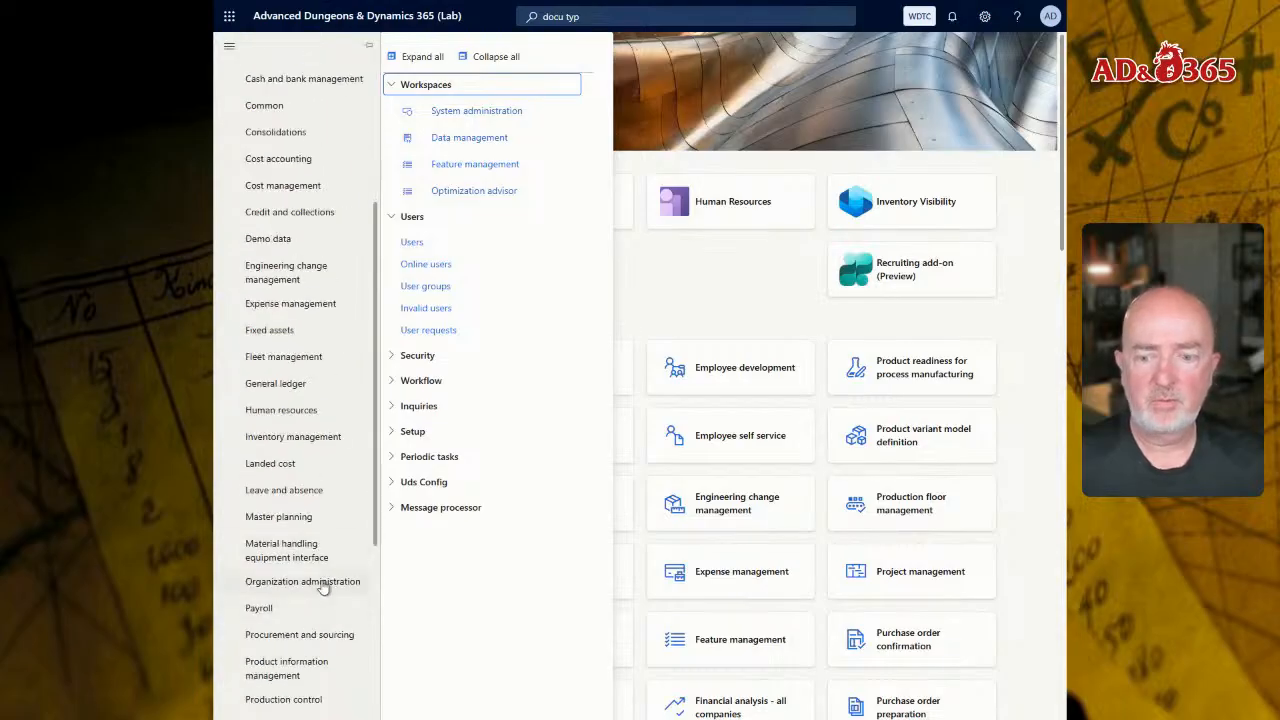
left_click(323, 586)
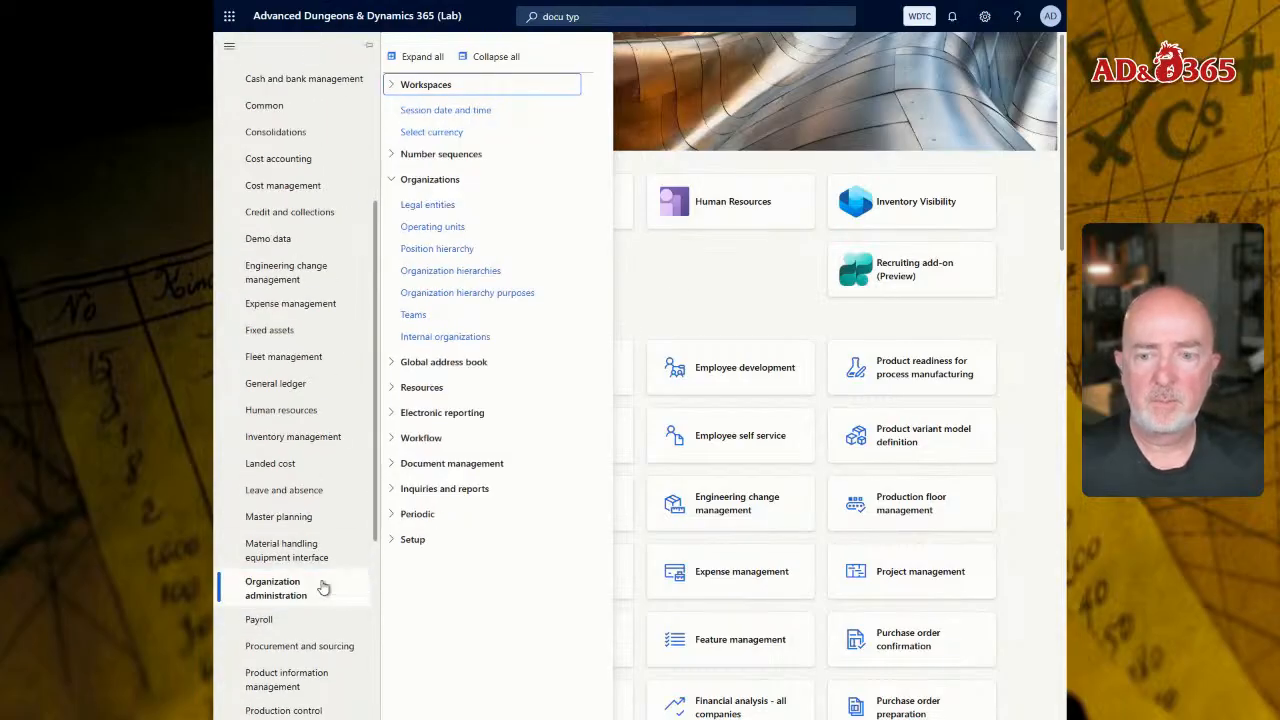
left_click(487, 463)
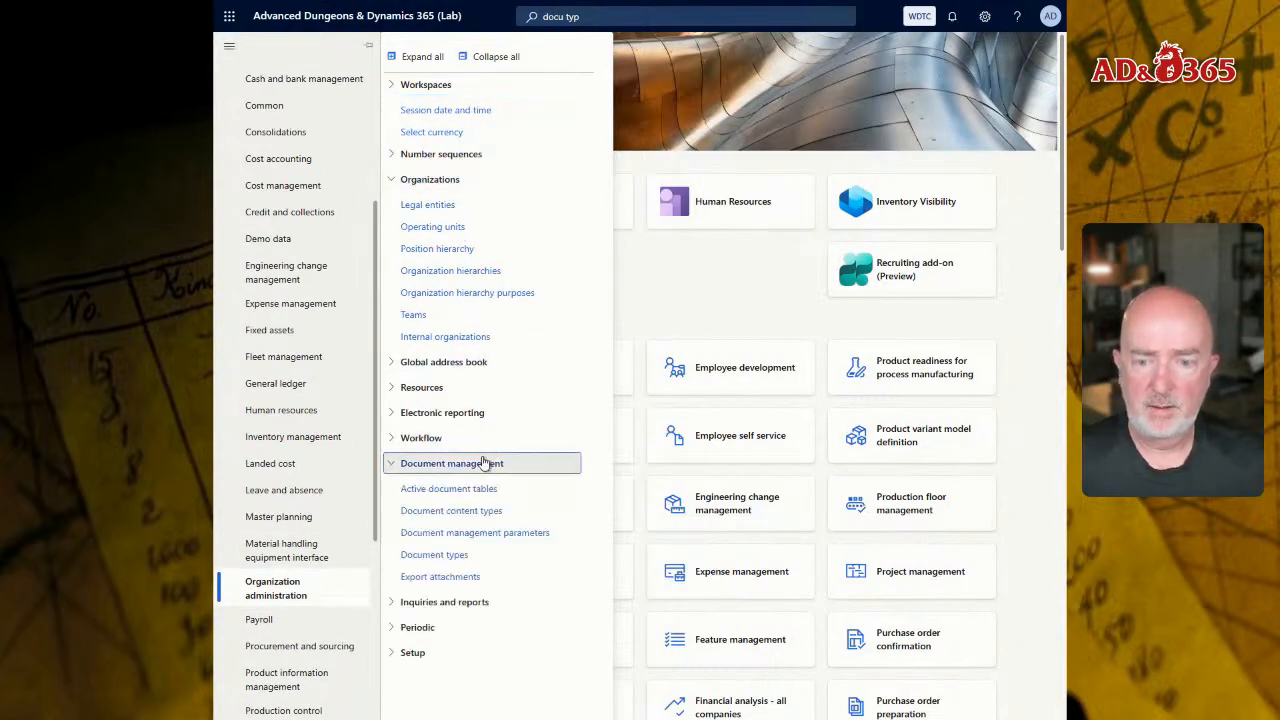
left_click(449, 556)
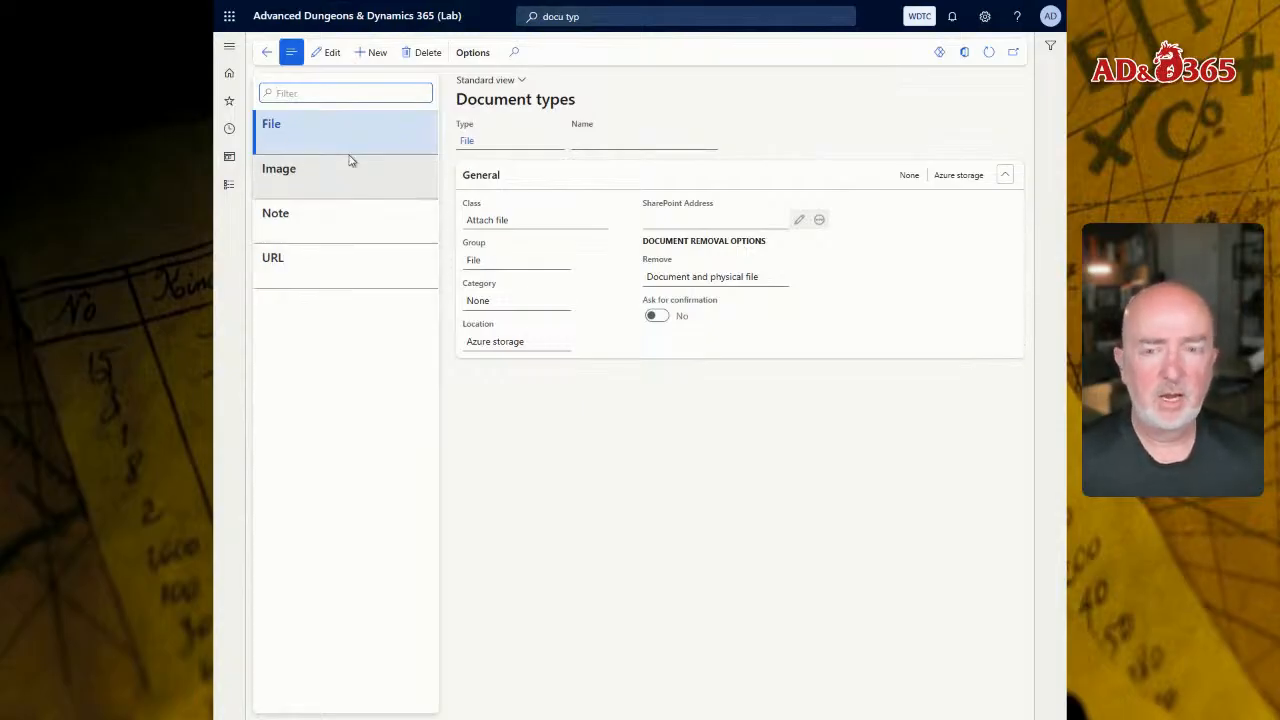
Step: Switch the File document type to edit mode and list its available storage locations
left_click(331, 52)
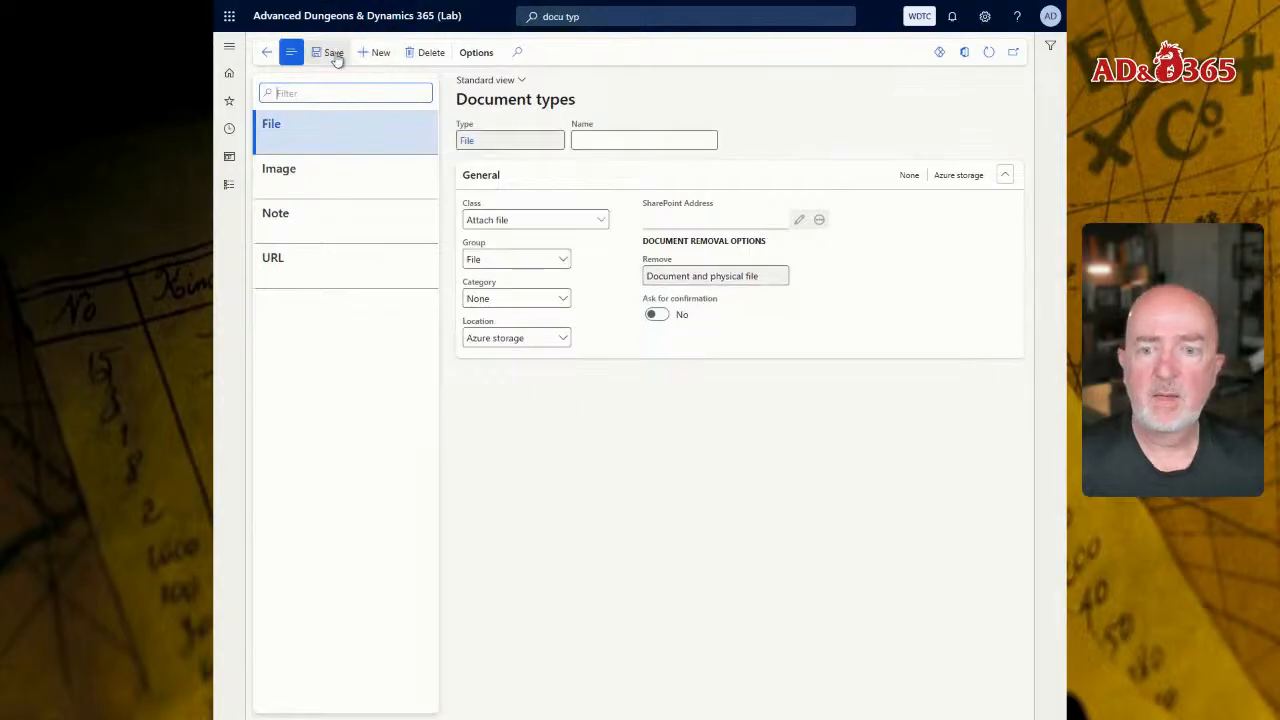
left_click(564, 344)
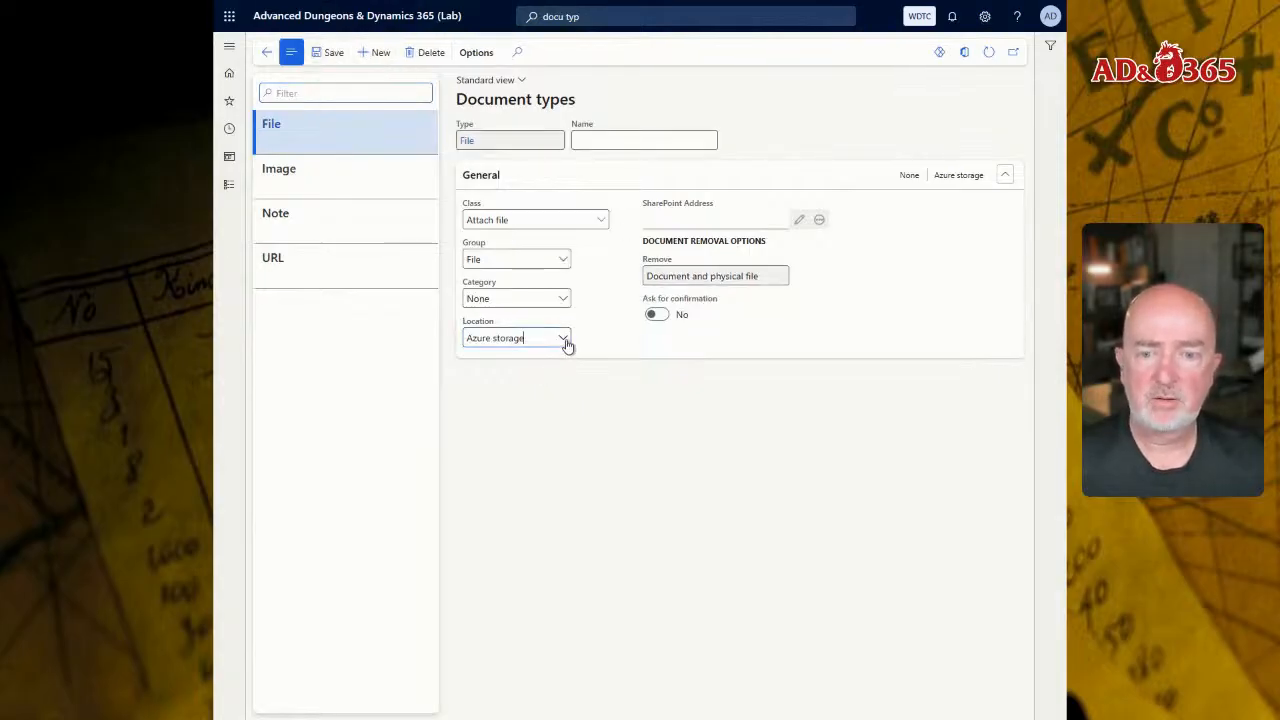
left_click(565, 344)
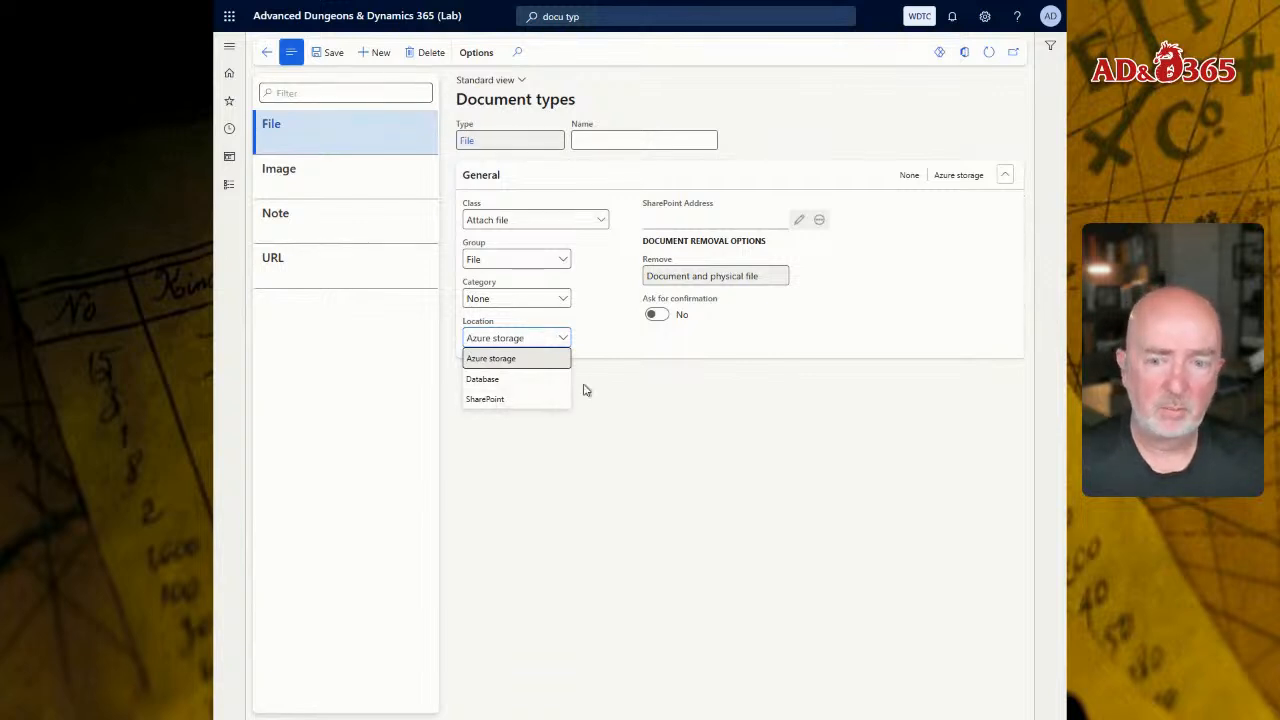
Step: Check the storage location of the Image, Note, URL and File document types
left_click(346, 182)
left_click(340, 222)
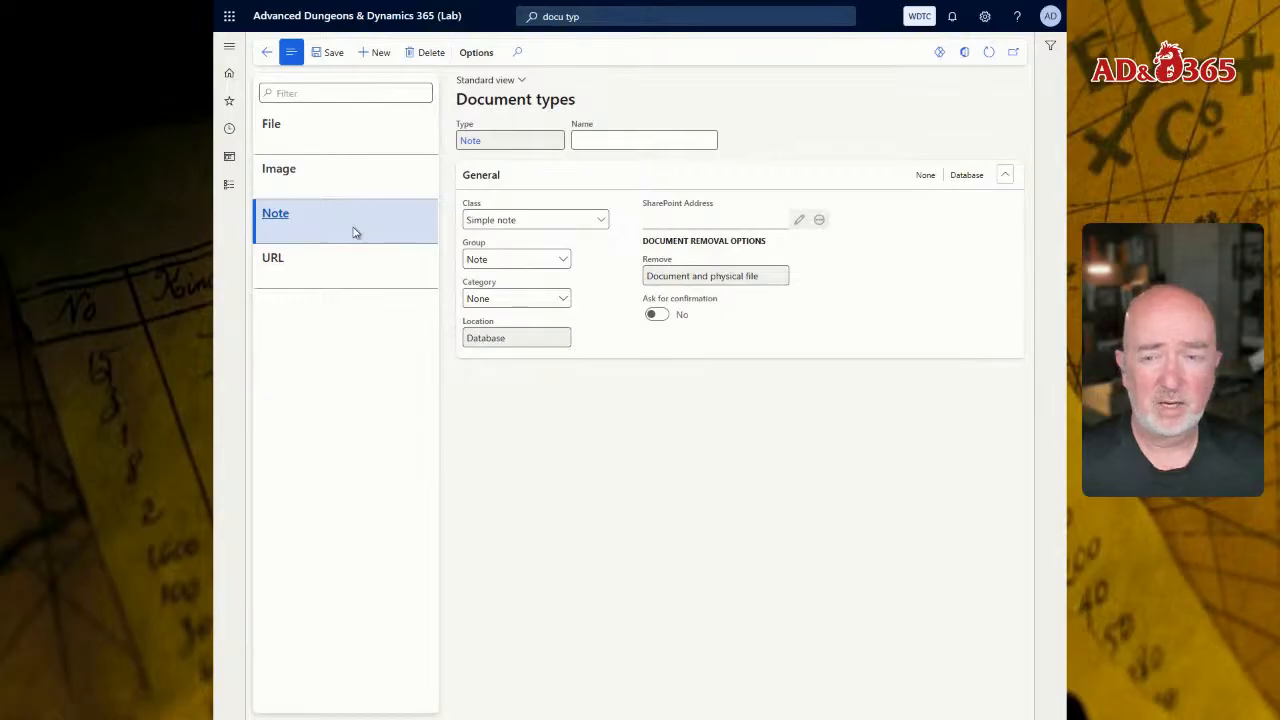
left_click(361, 270)
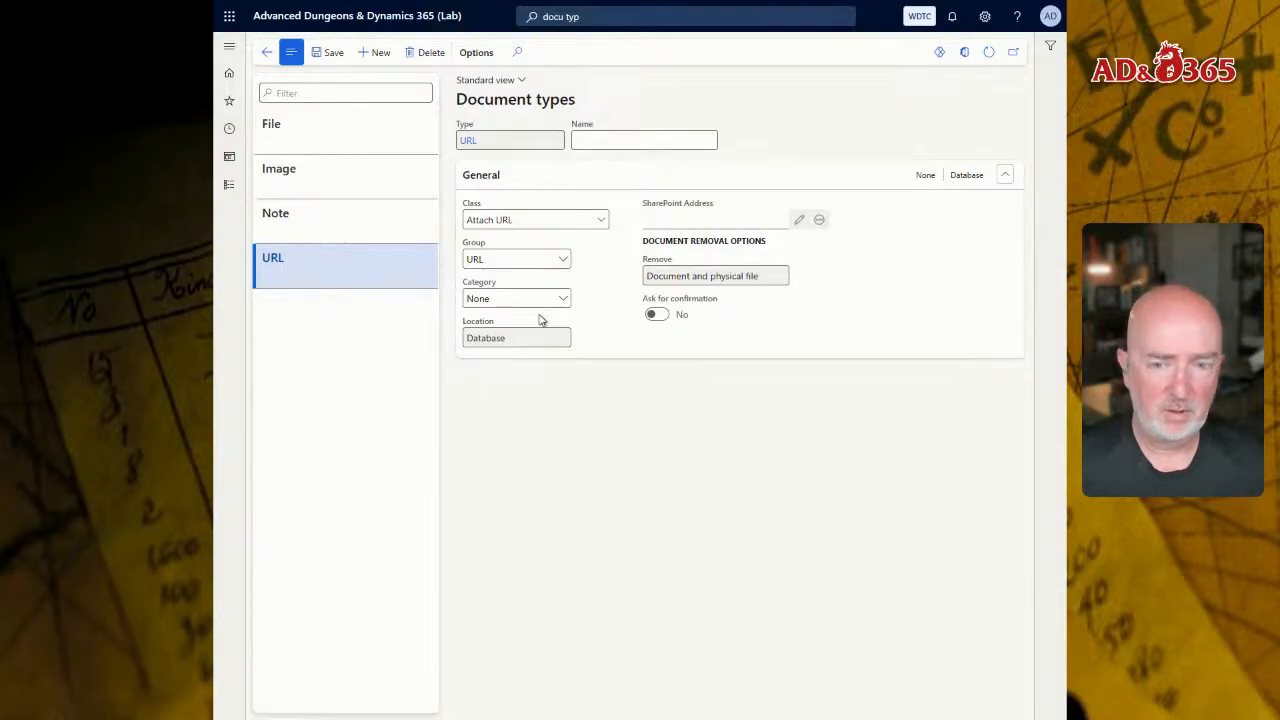
left_click(300, 146)
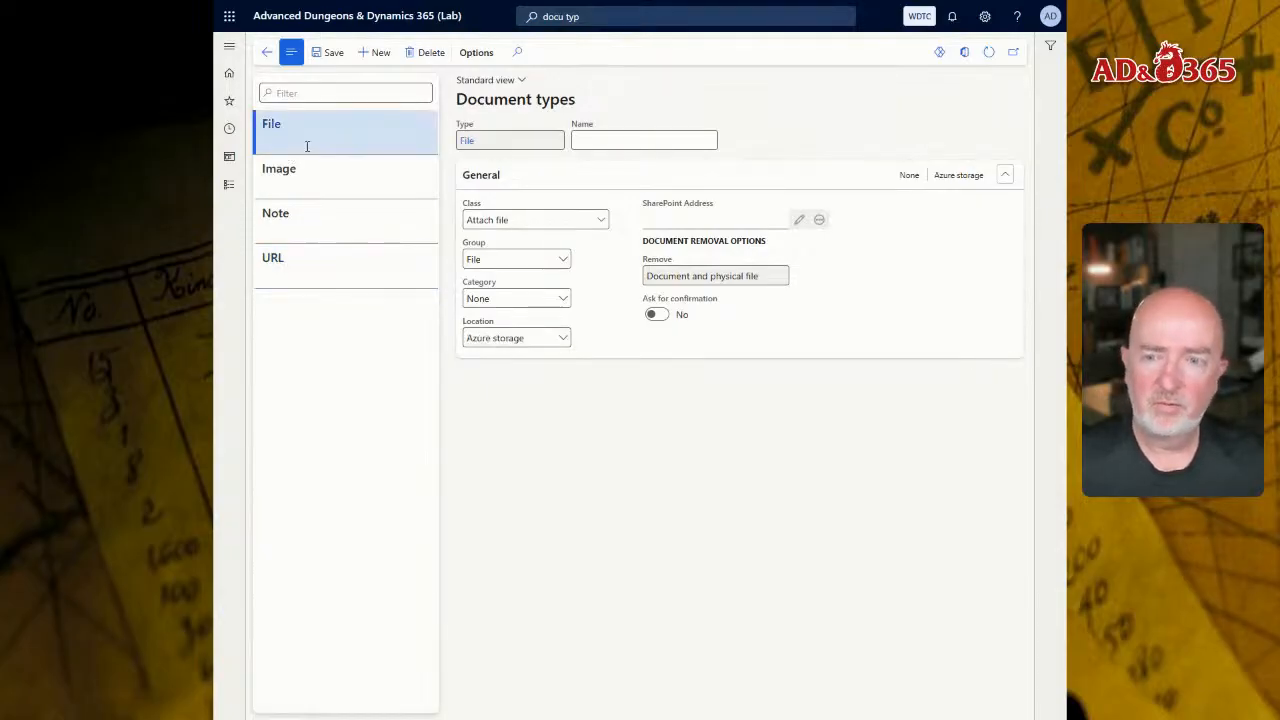
left_click(328, 168)
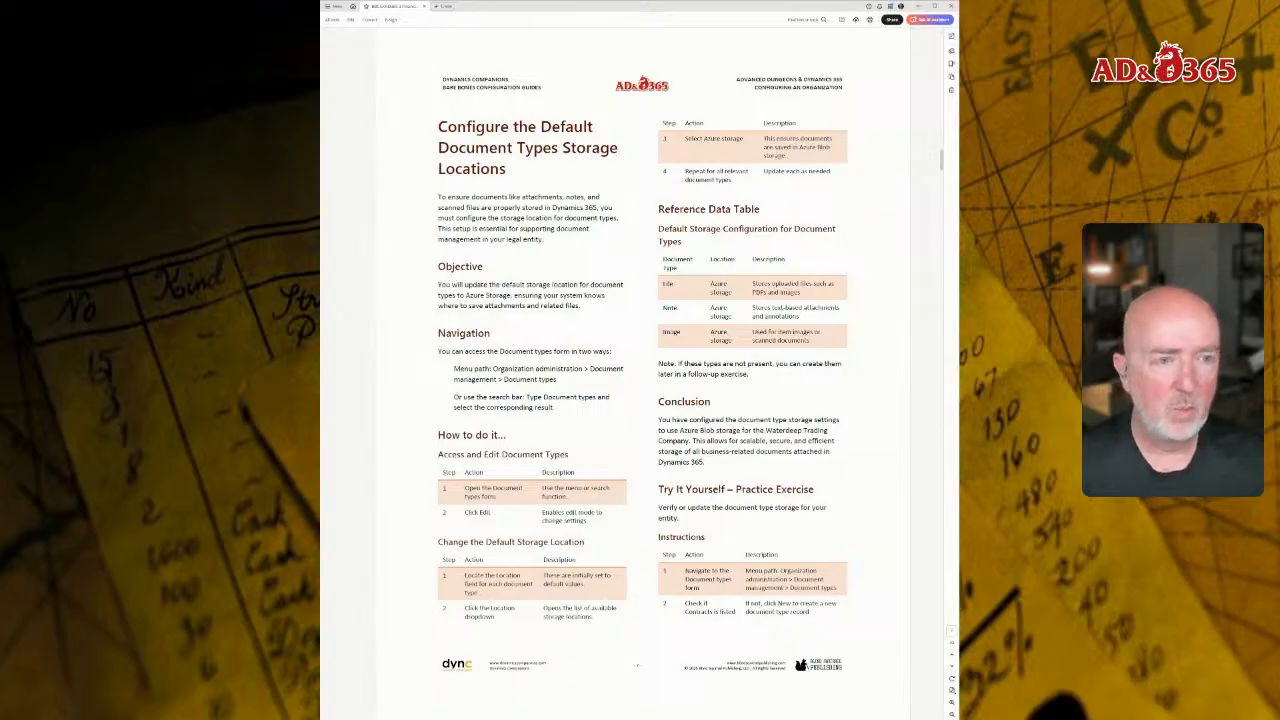
Step: Page through the configuration guide to "Initialize the Organization's Number Sequences" and highlight that heading
key("Page_Down")
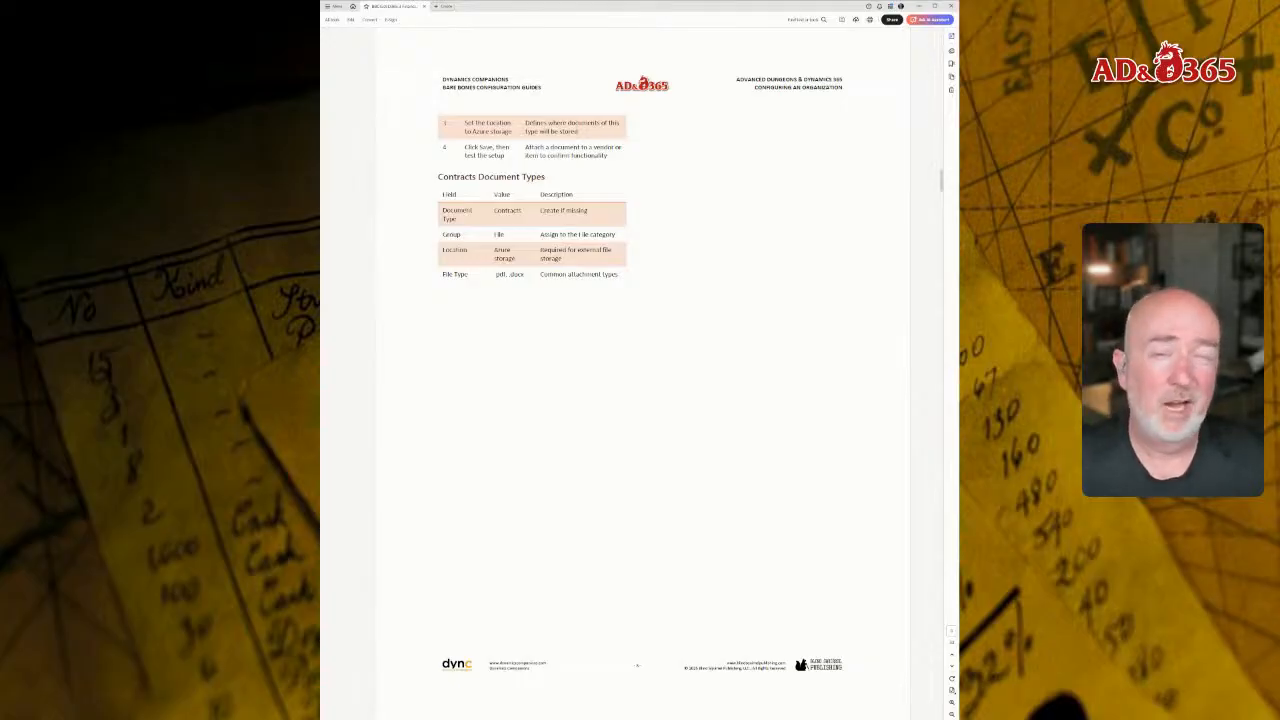
key("Page_Down")
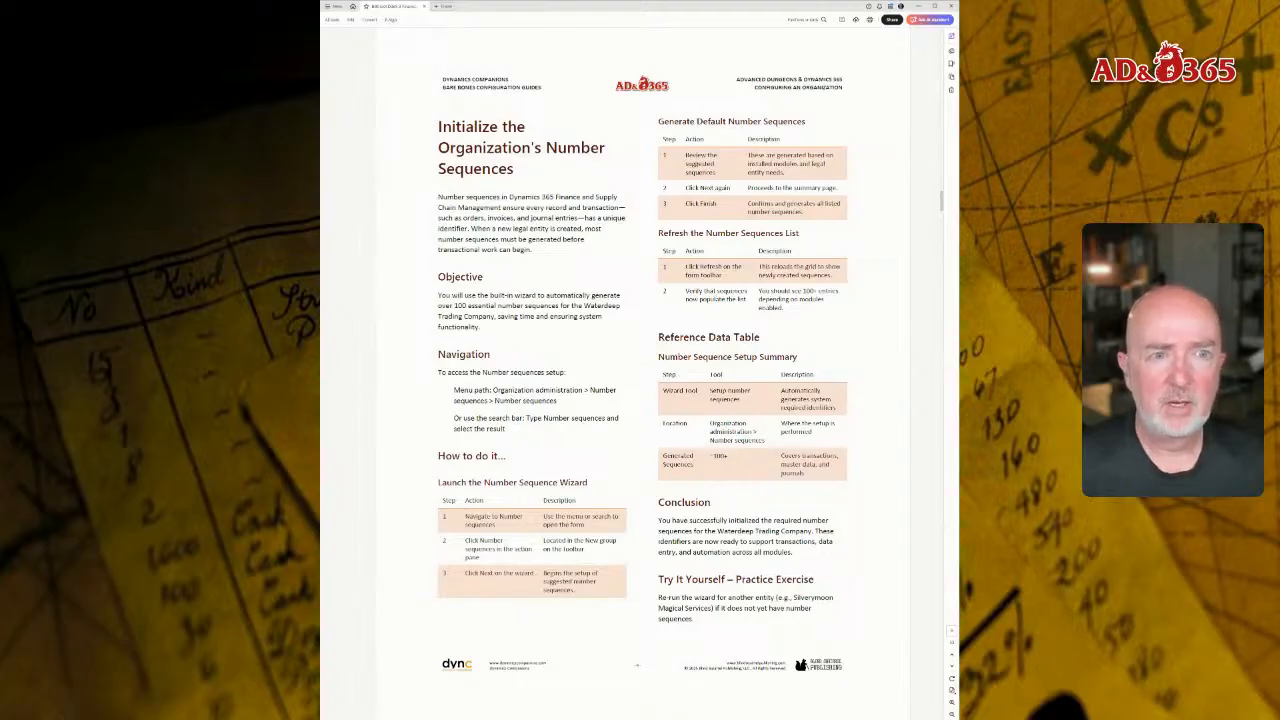
left_click_drag(437, 125, 514, 170)
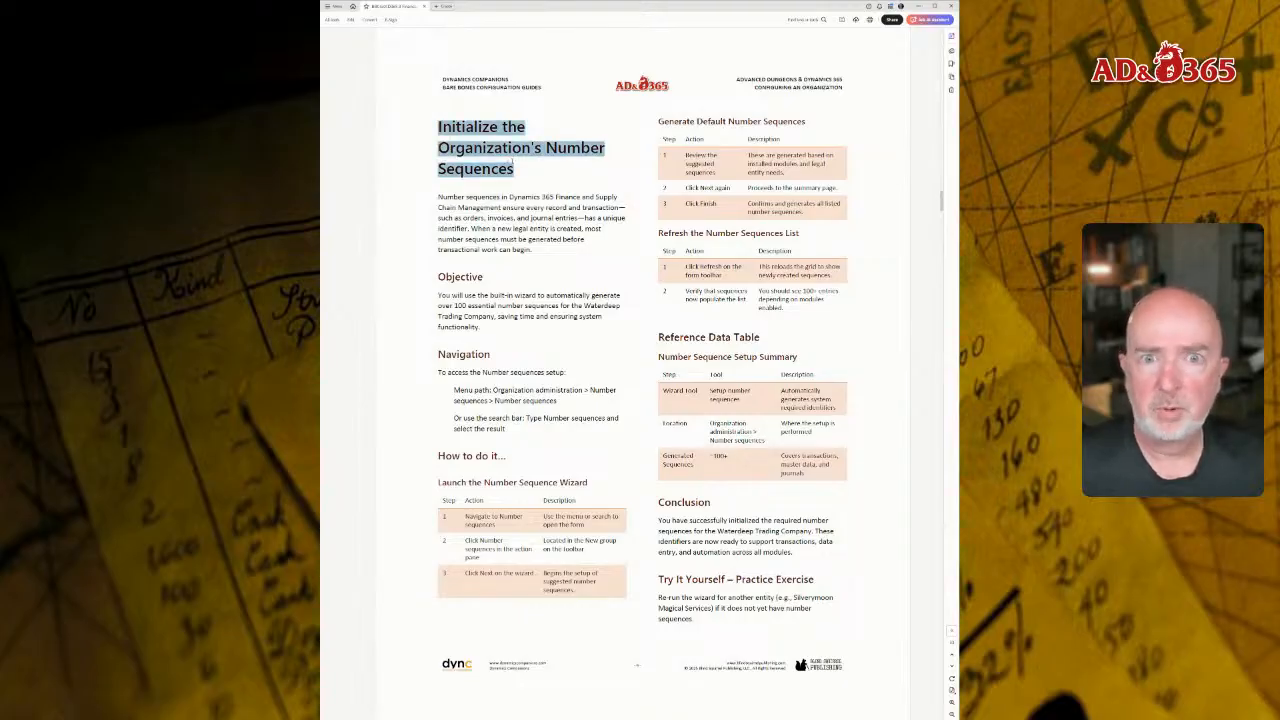
left_click(522, 170)
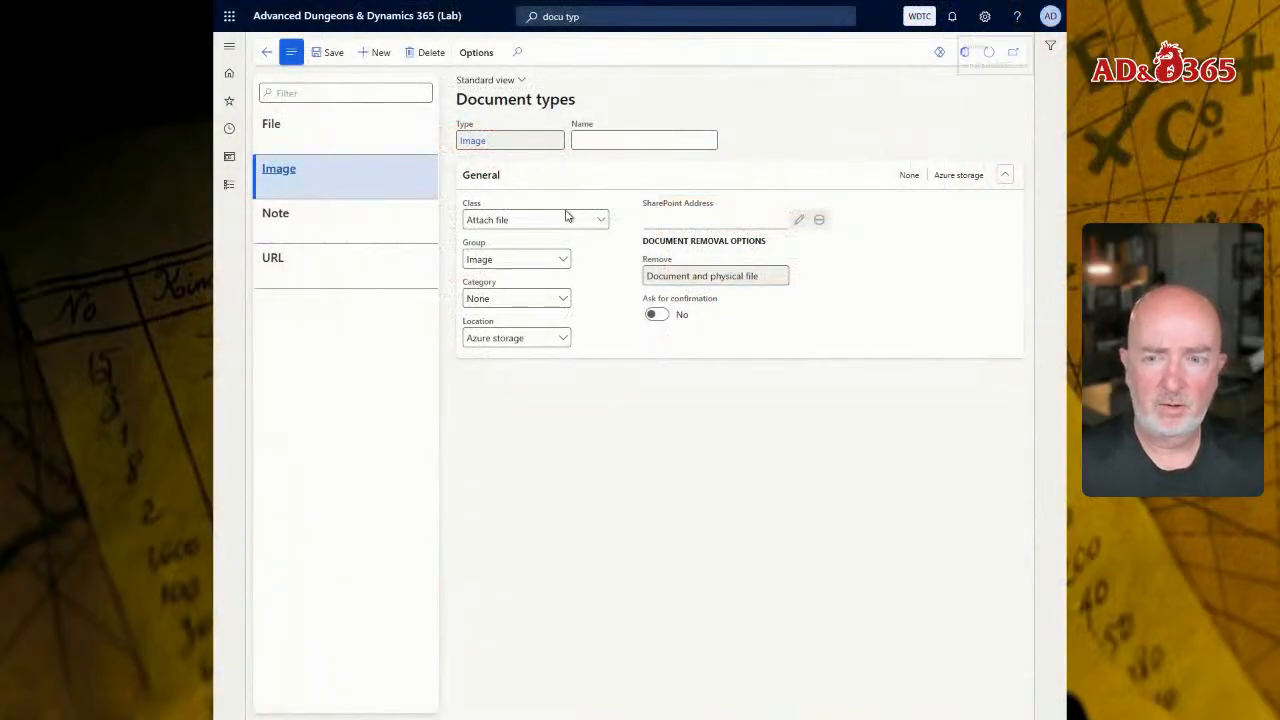
Step: Go back to the home page, search for "number s" and highlight the Organization administration Number sequences result
left_click(443, 18)
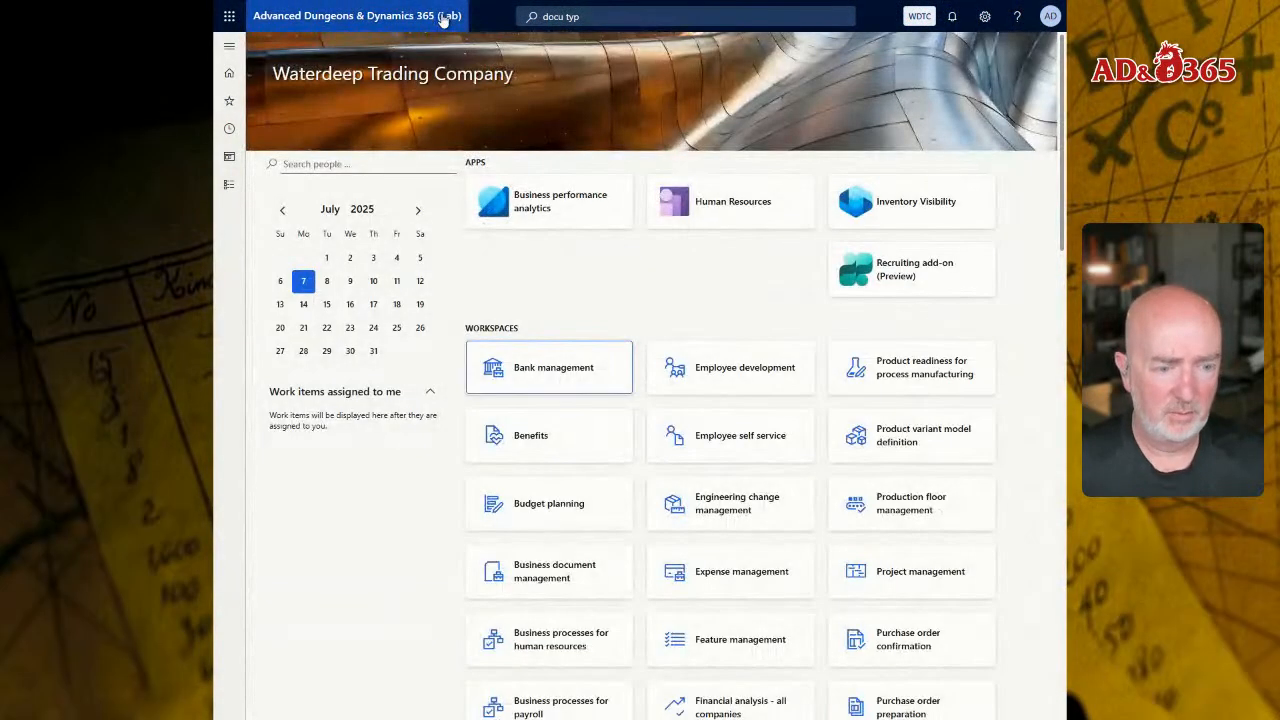
left_click(644, 17)
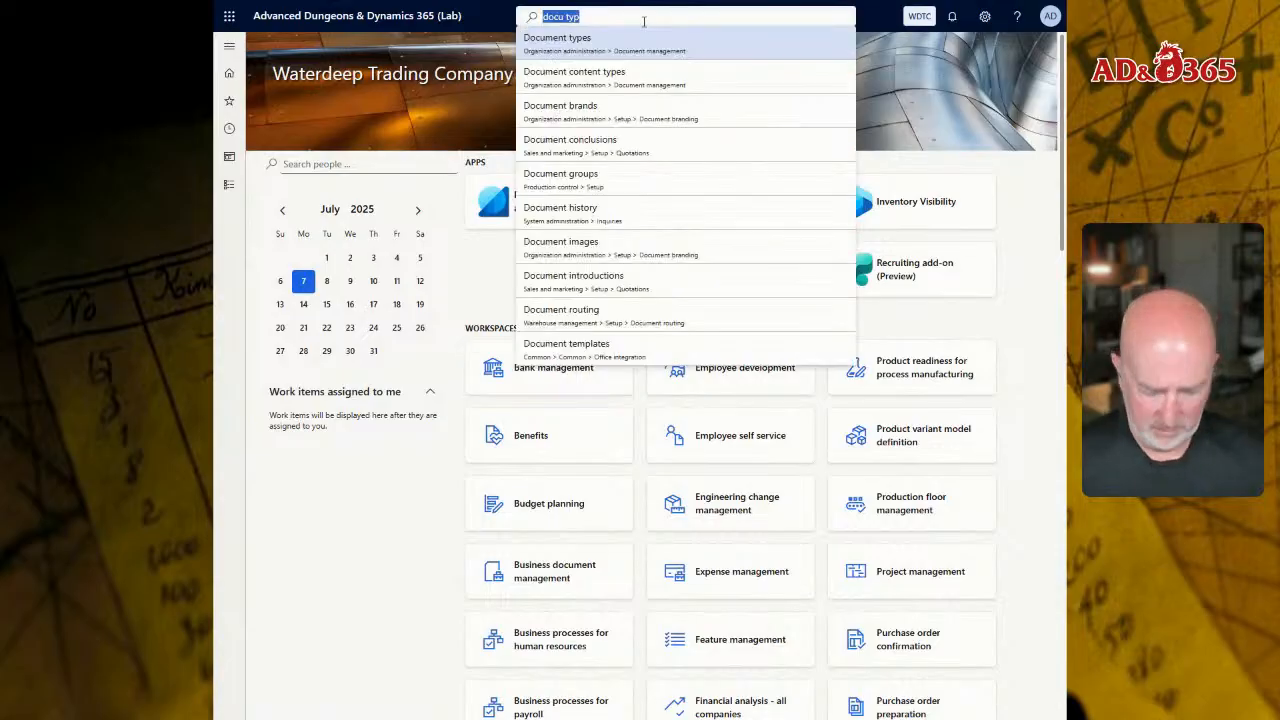
type("number")
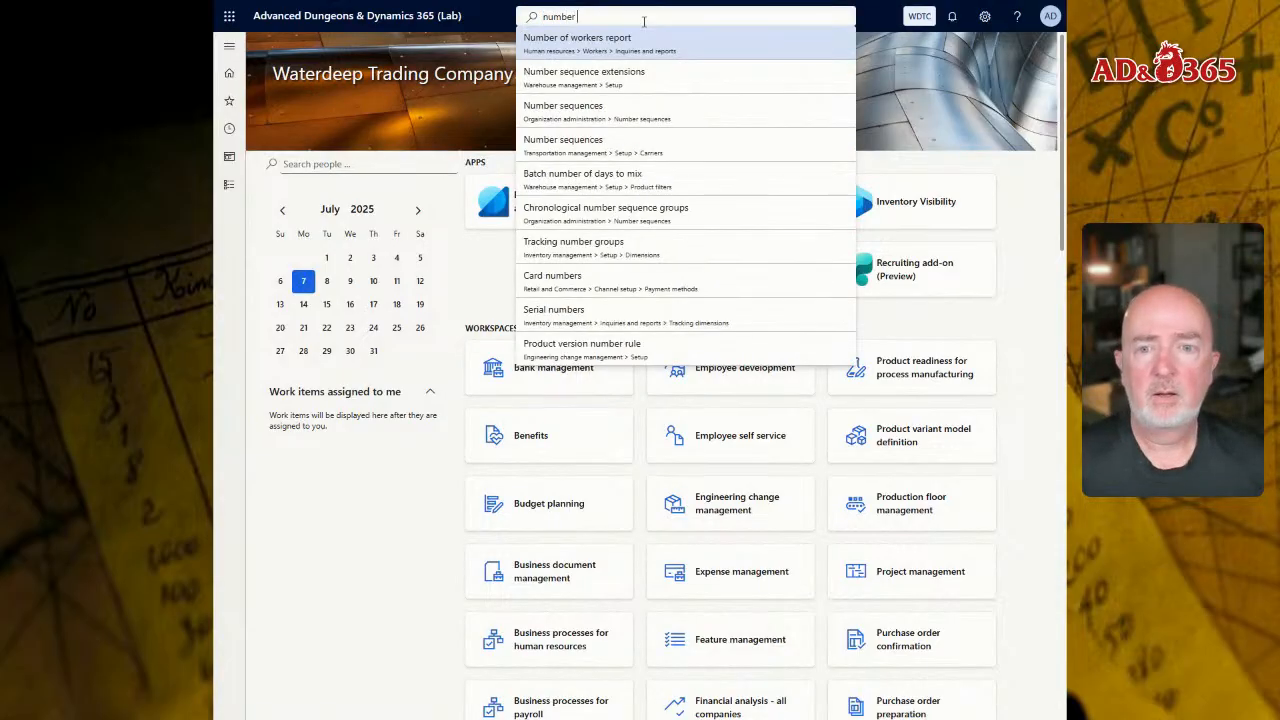
type(" s")
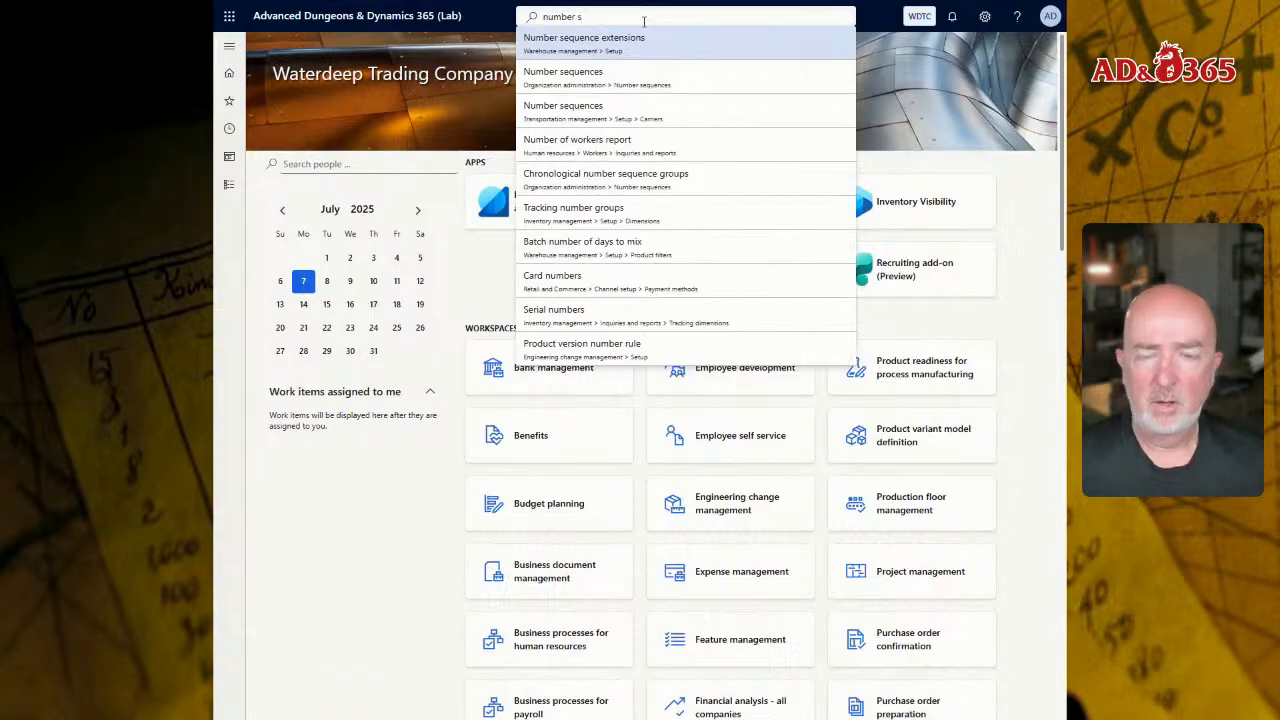
key("Down")
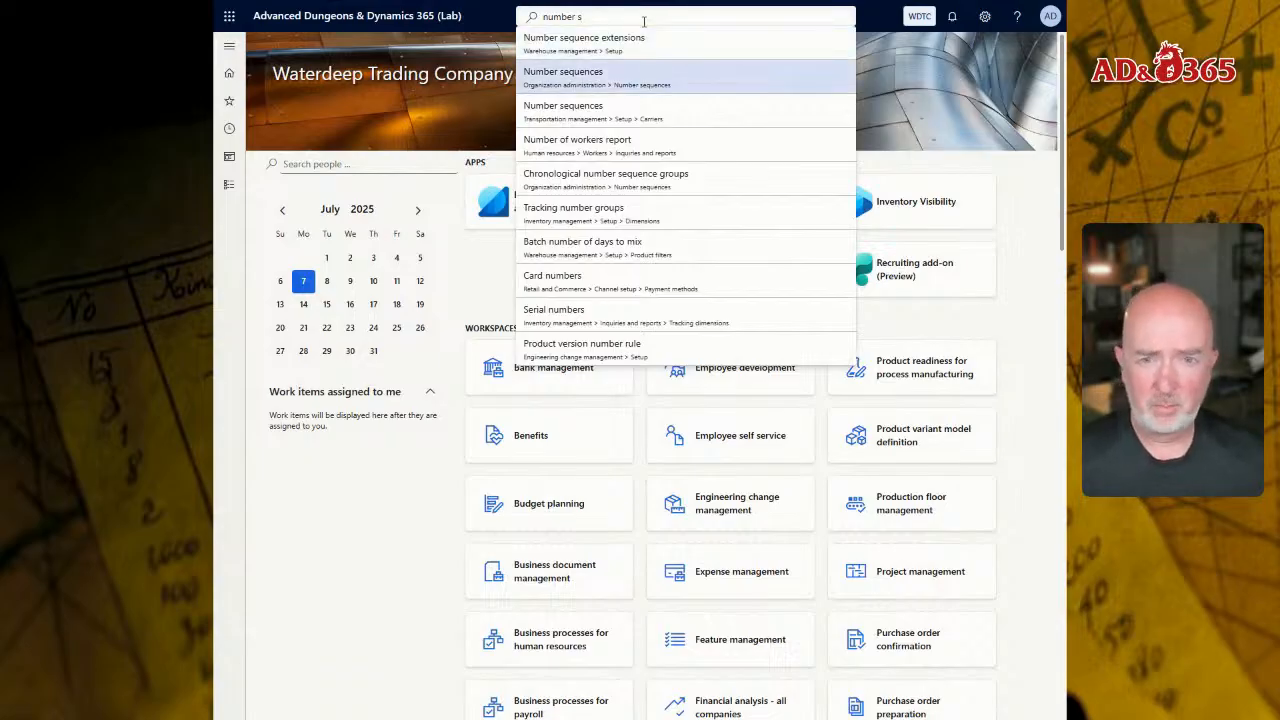
Step: Collapse the Document management and Organizations groups in Organization administration and open the Number sequences page
left_click(231, 190)
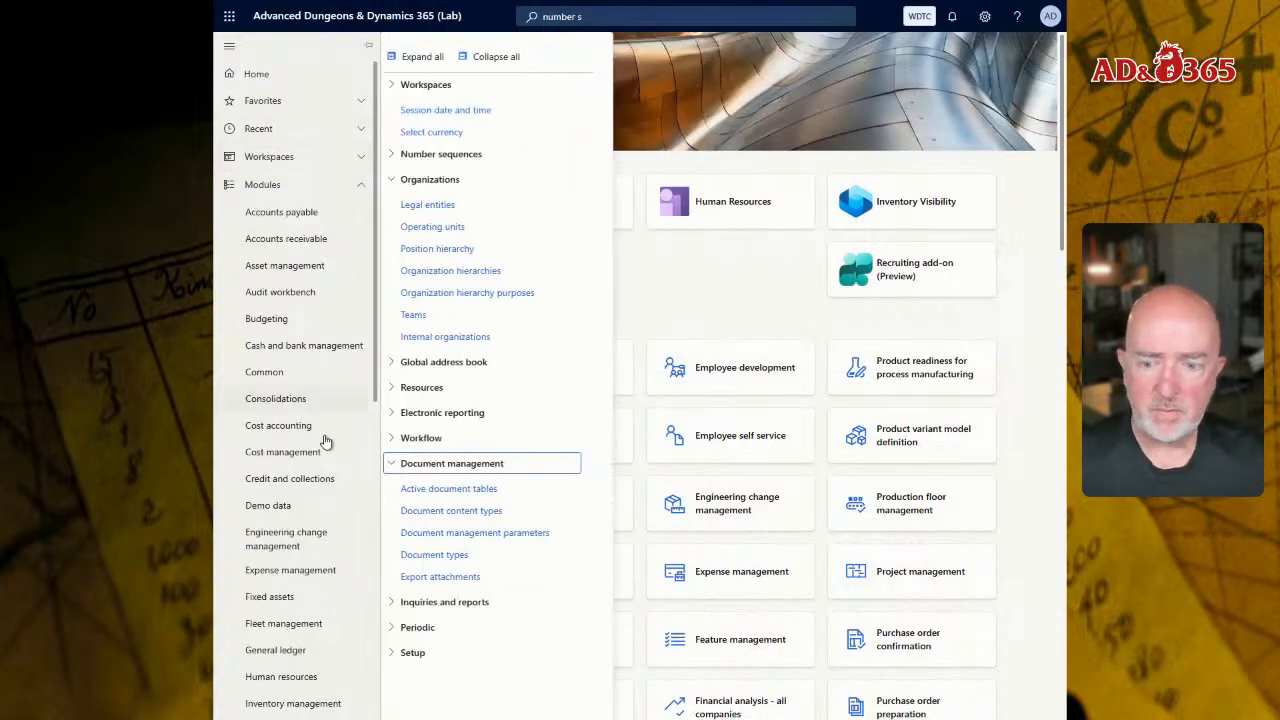
left_click(412, 462)
left_click(427, 153)
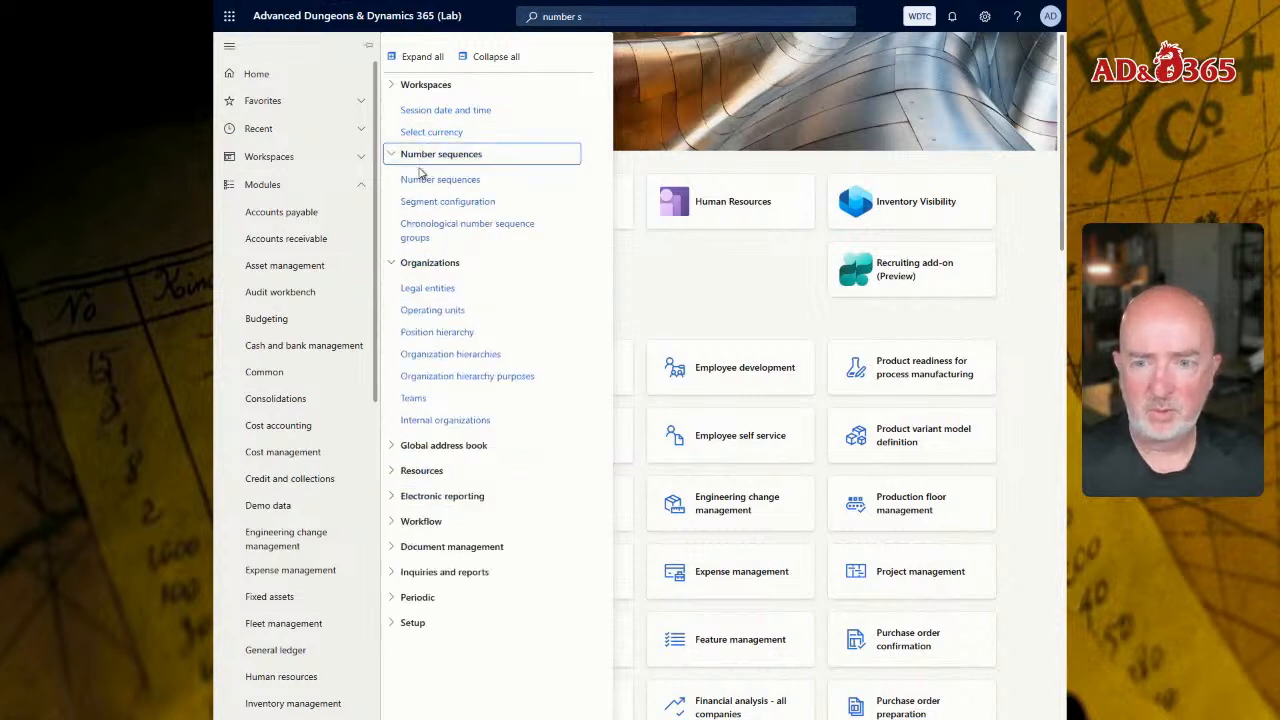
left_click(420, 261)
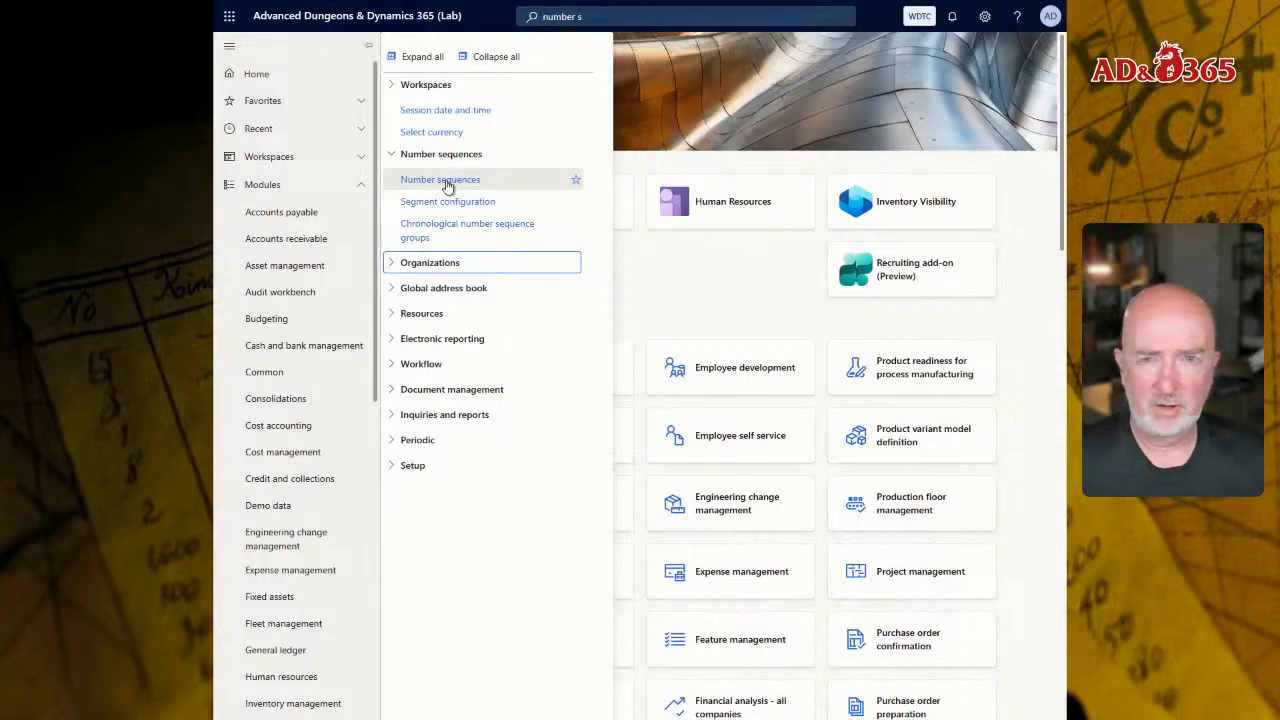
left_click(447, 183)
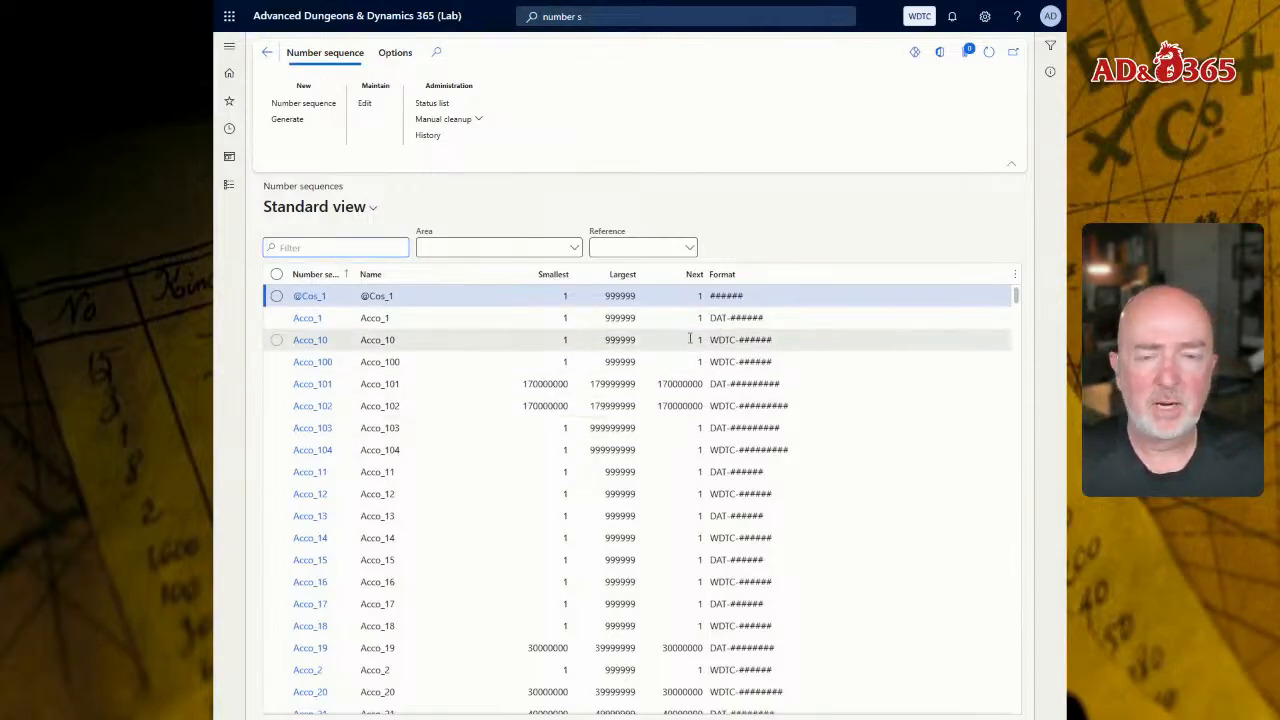
Step: Look through the number sequences list, try to generate the organization's number sequences and dismiss the dialog
scroll(548, 330, "down", 10)
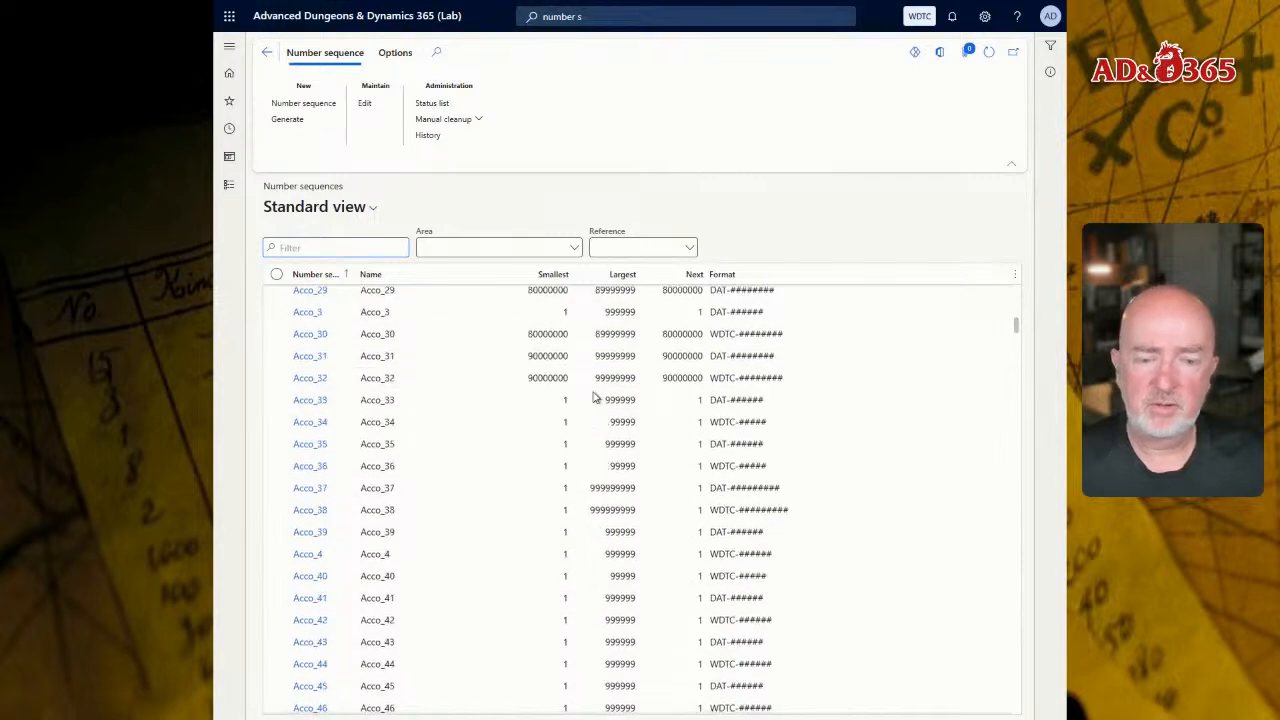
scroll(602, 403, "down", 12)
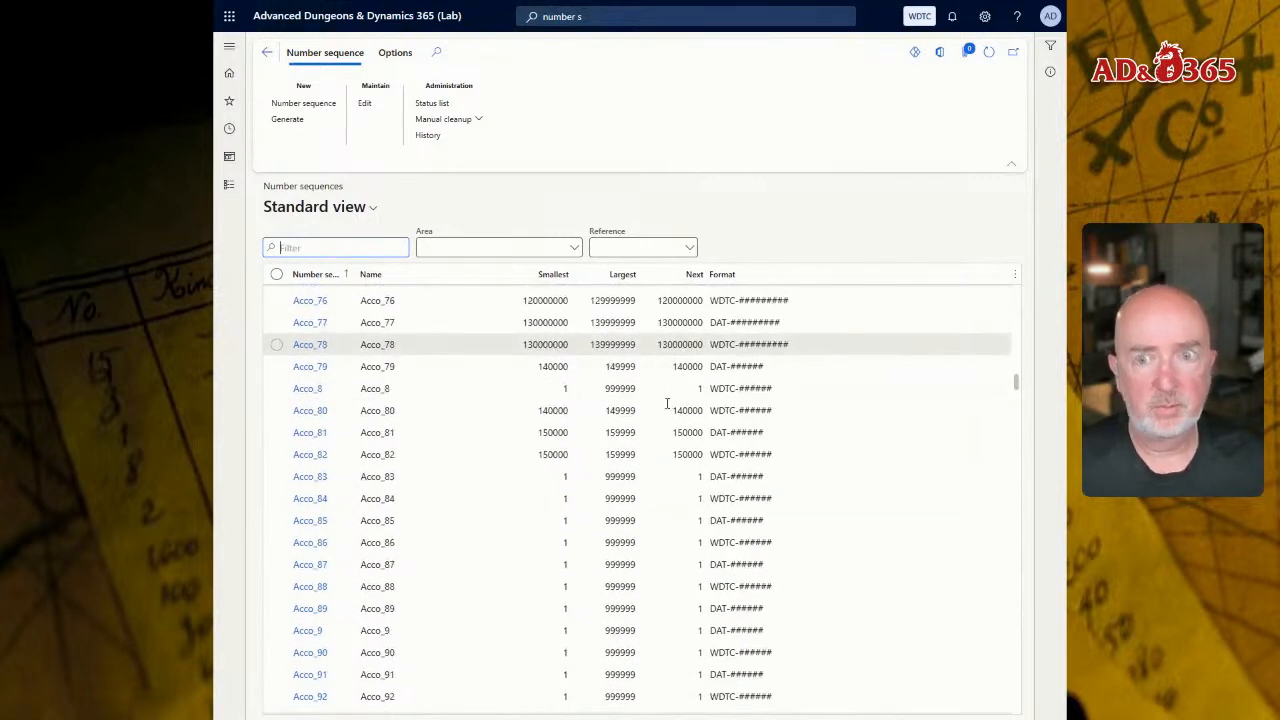
scroll(591, 348, "up", 8)
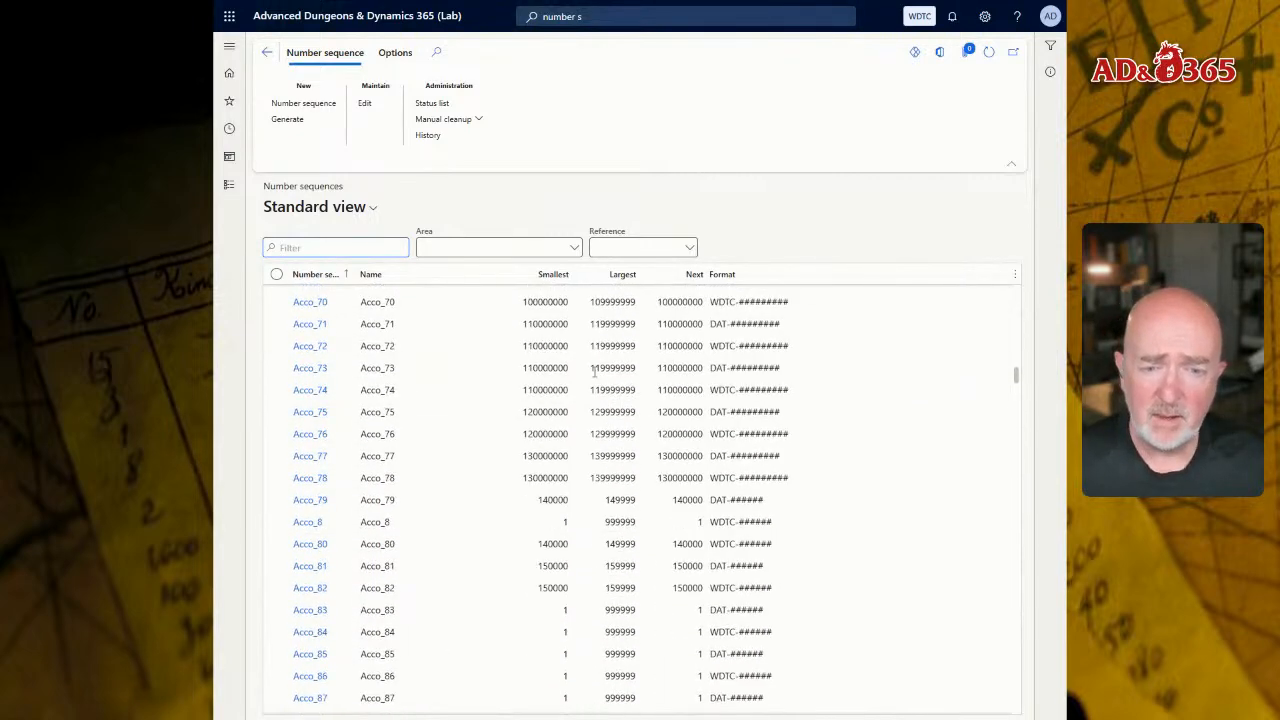
scroll(582, 340, "up", 13)
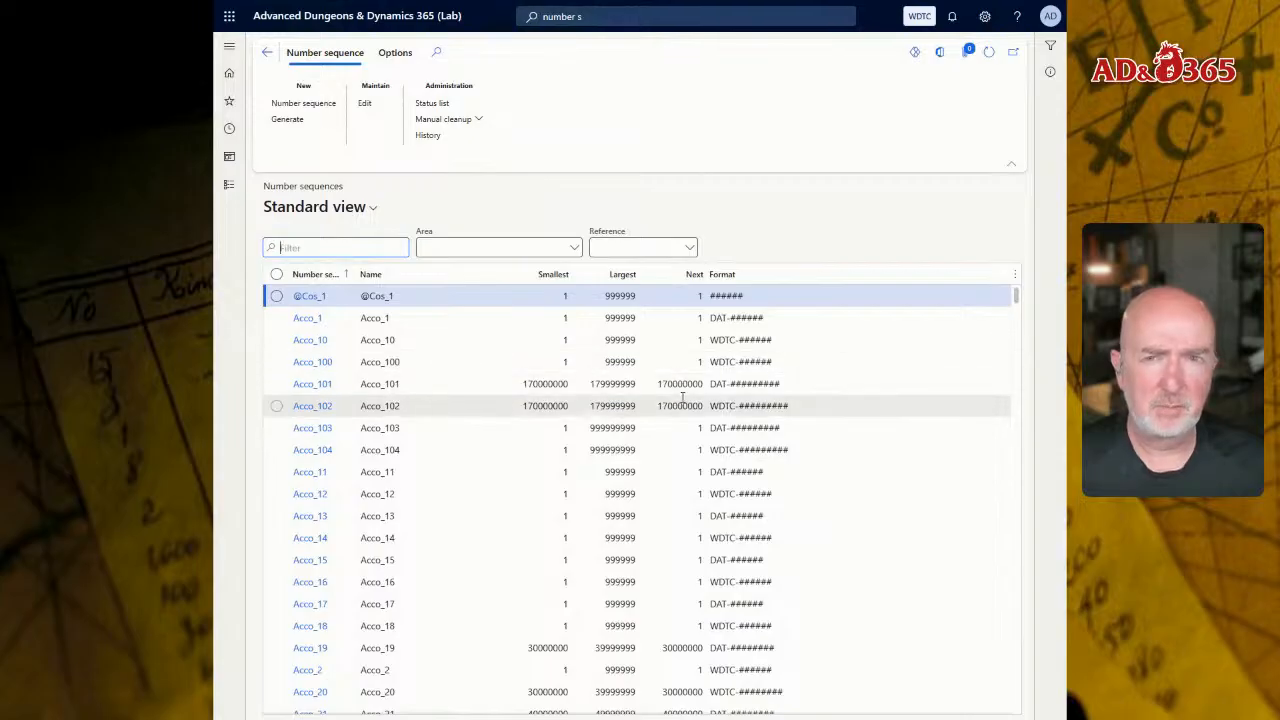
left_click(288, 122)
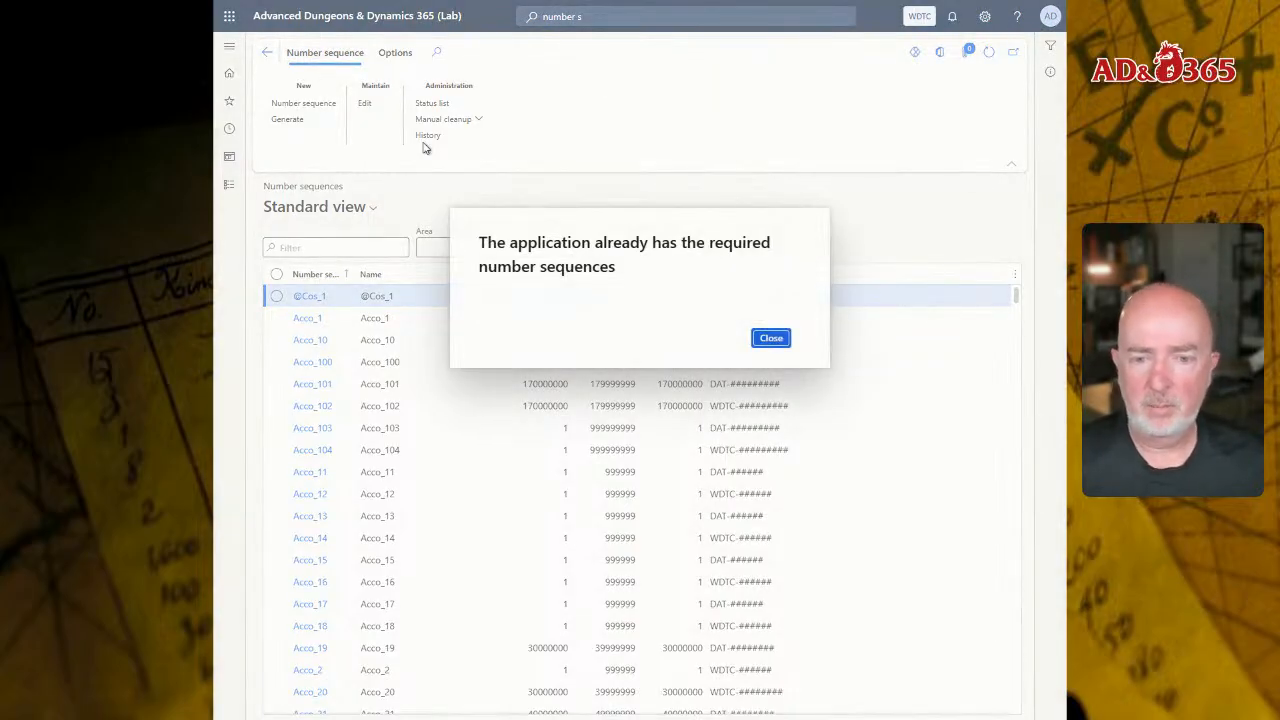
left_click(770, 339)
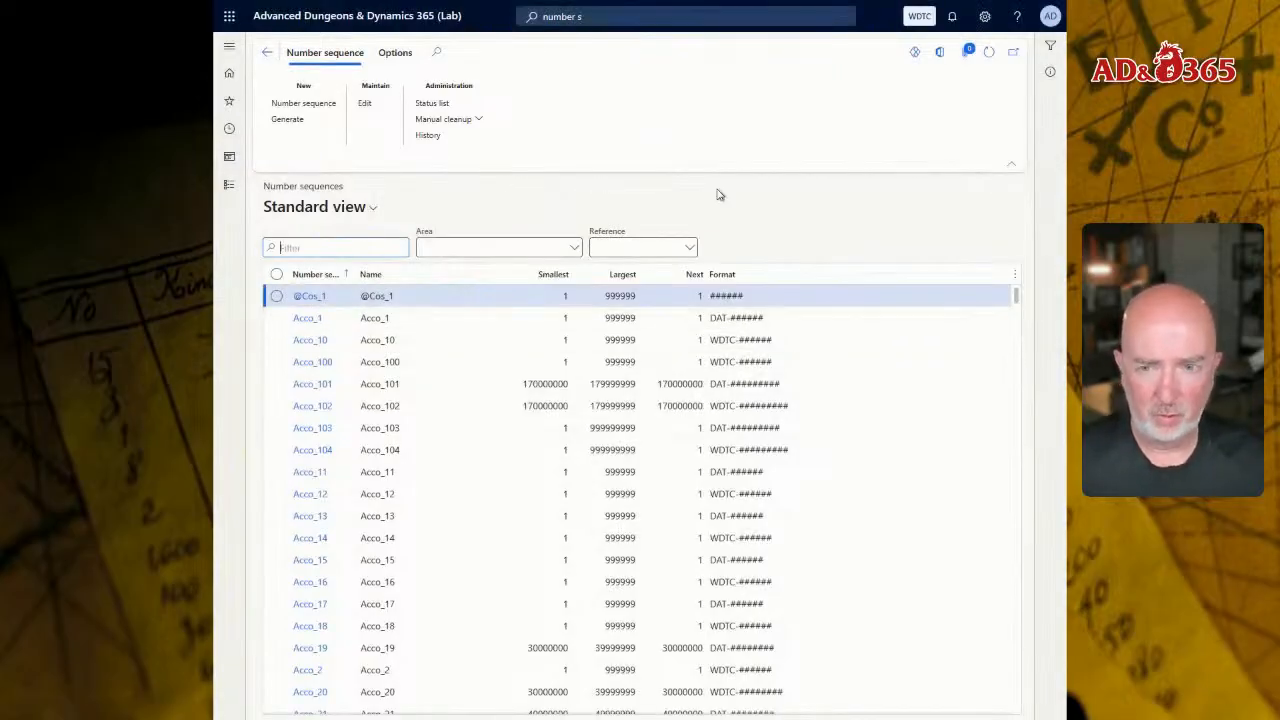